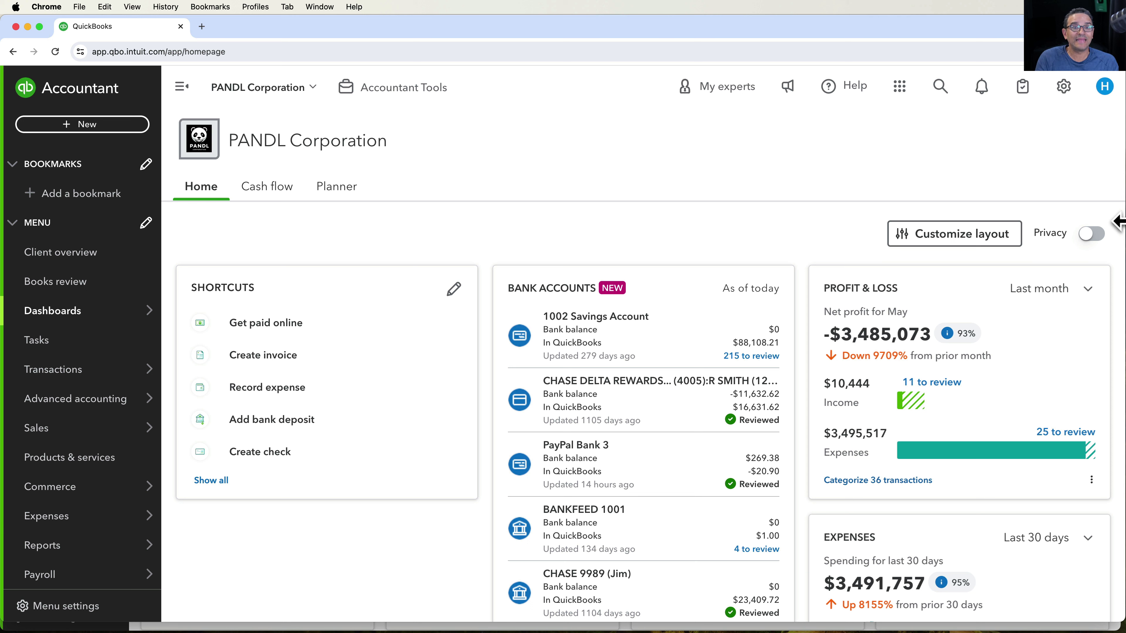
- Review the PANDL dashboard in Chrome, toggling its sidebar, then switch to the desktop app
scroll(502, 217, down, 3)
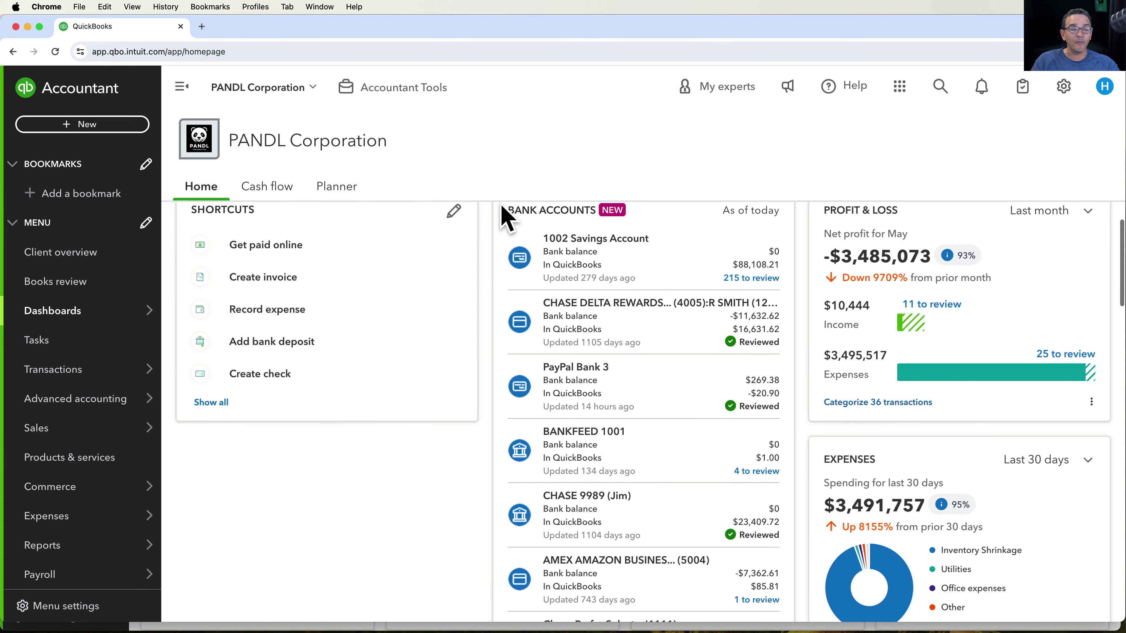
scroll(505, 217, up, 3)
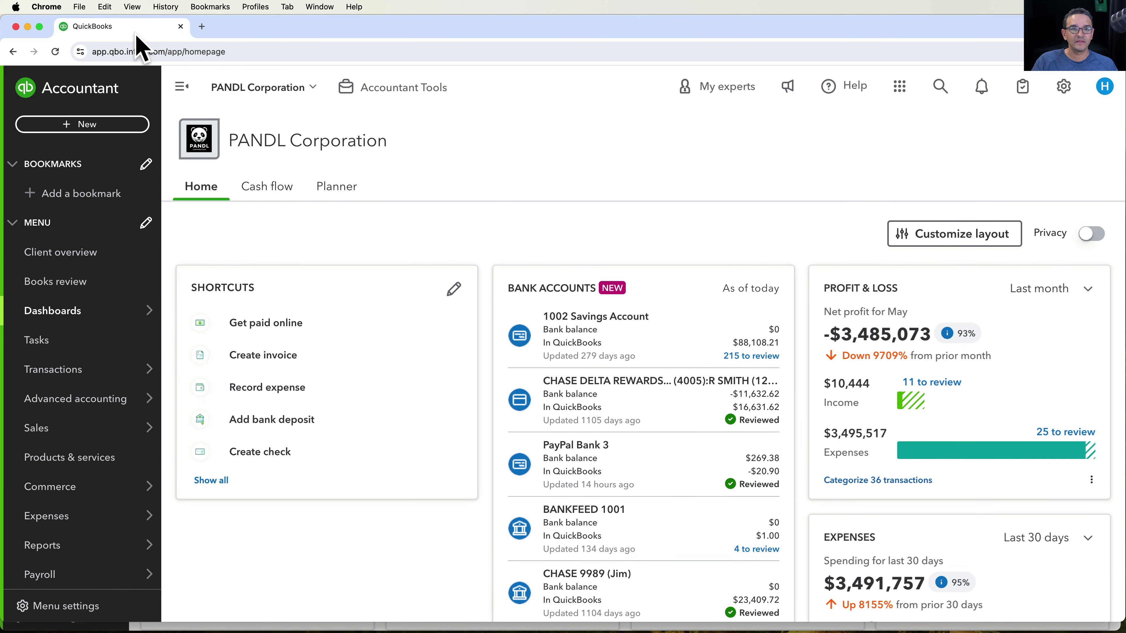
click(181, 86)
click(20, 86)
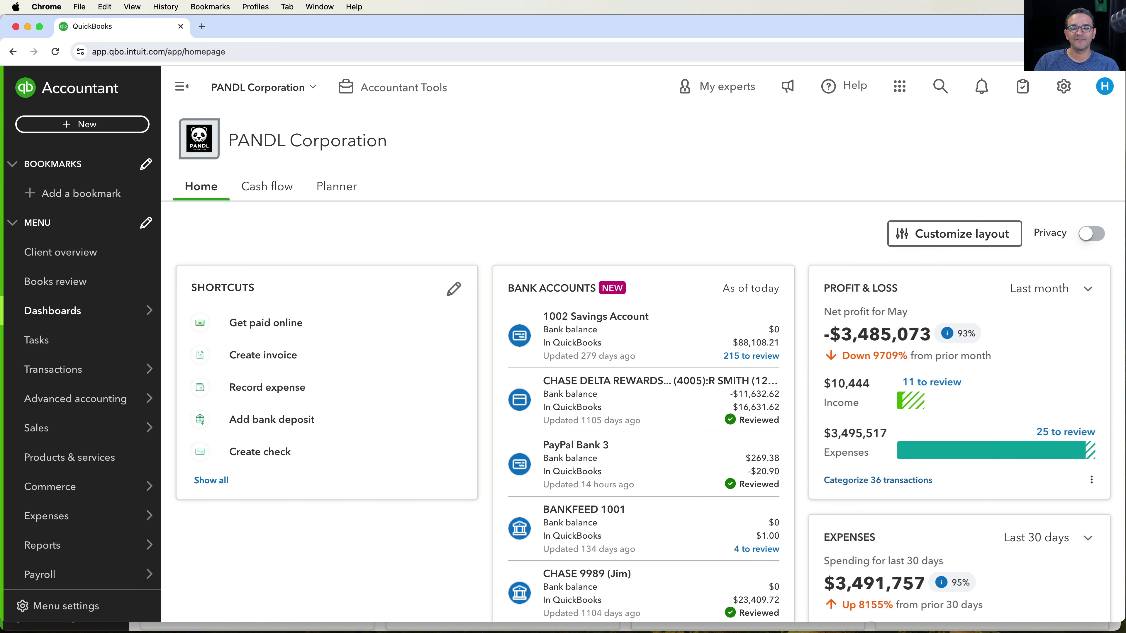
key(super+Tab)
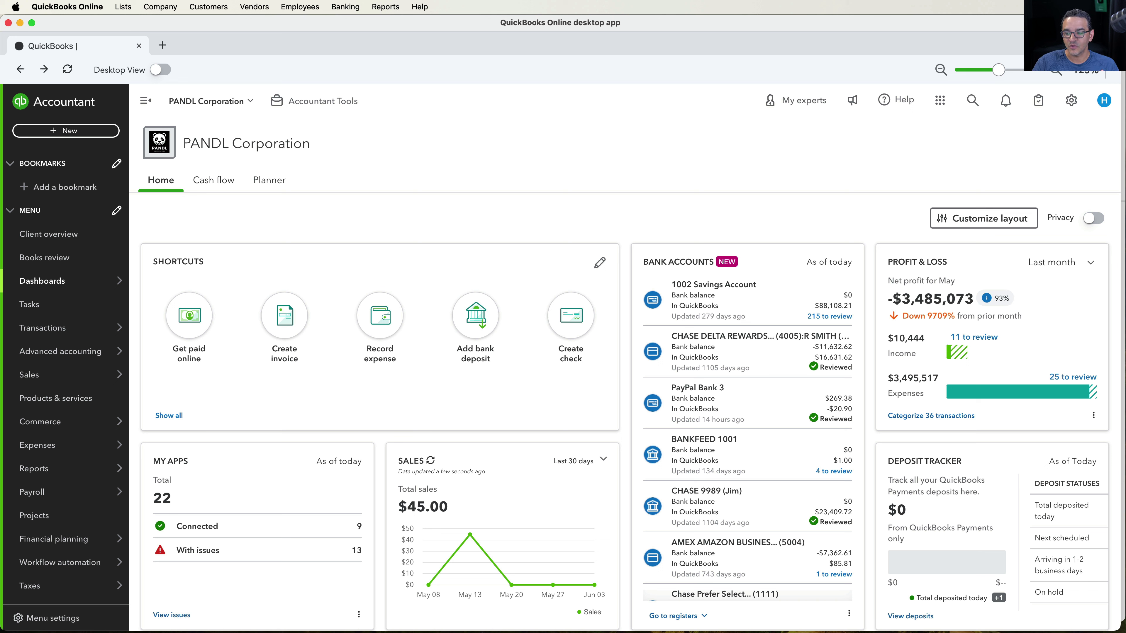
- Compare with Chrome and enlarge the desktop app's dashboard content with Cmd+plus
key(super+Tab)
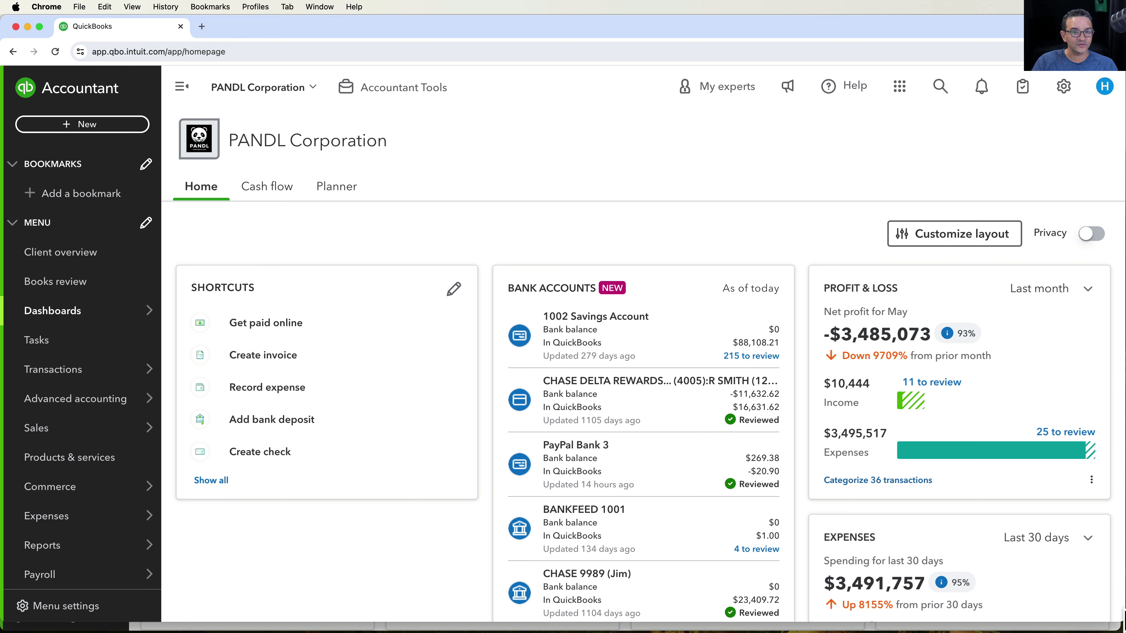
key(super+Tab)
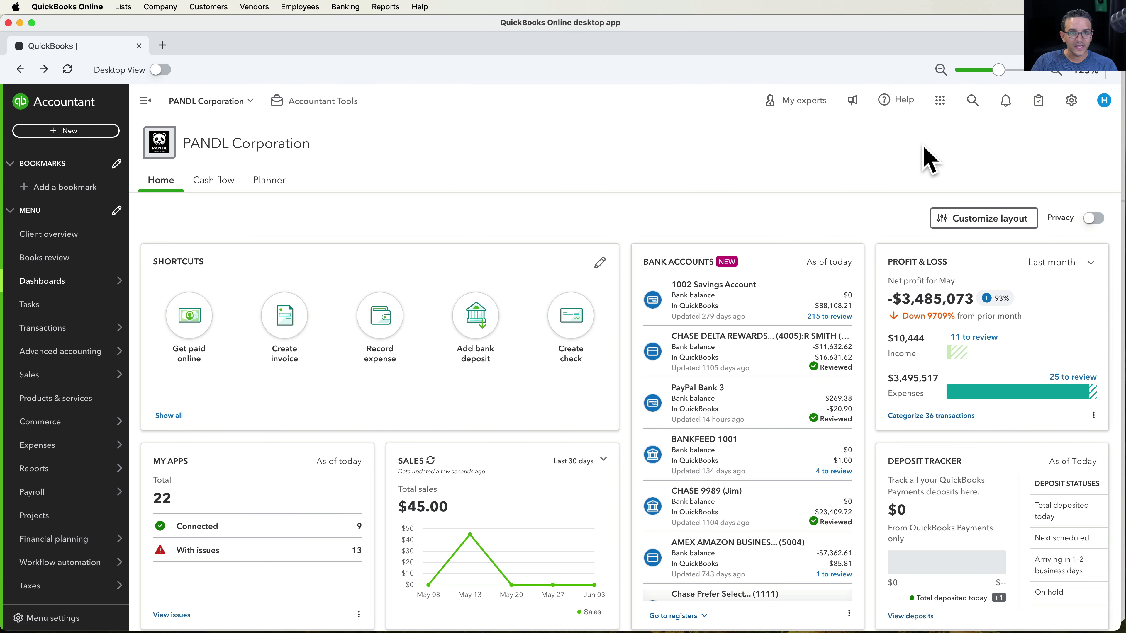
key(super+equal)
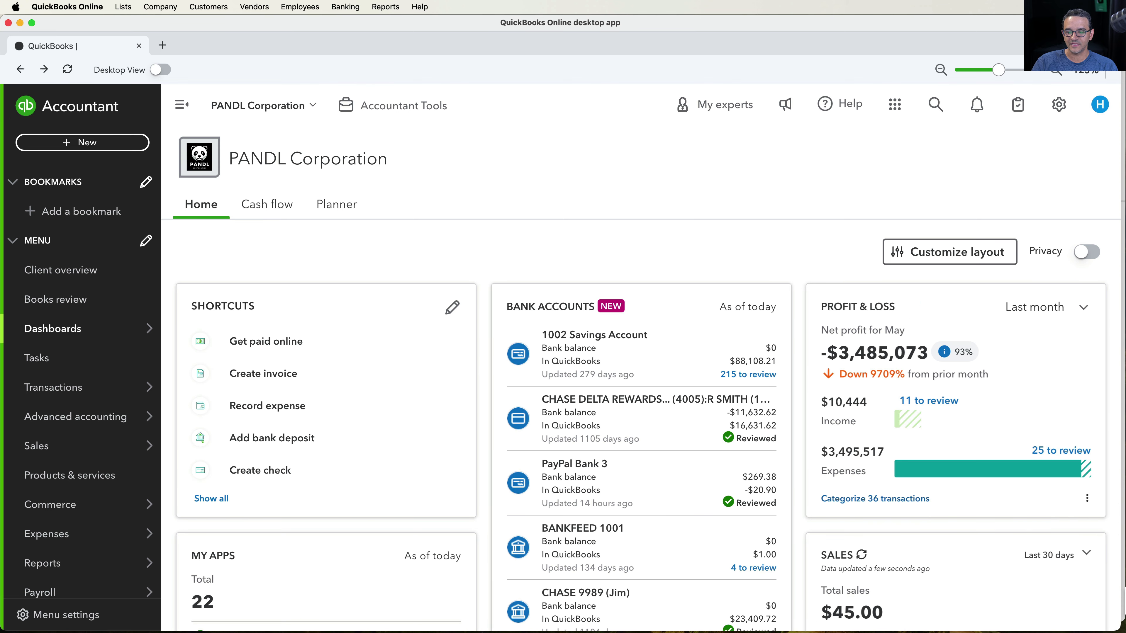
key(super+Tab)
key(super+Tab)
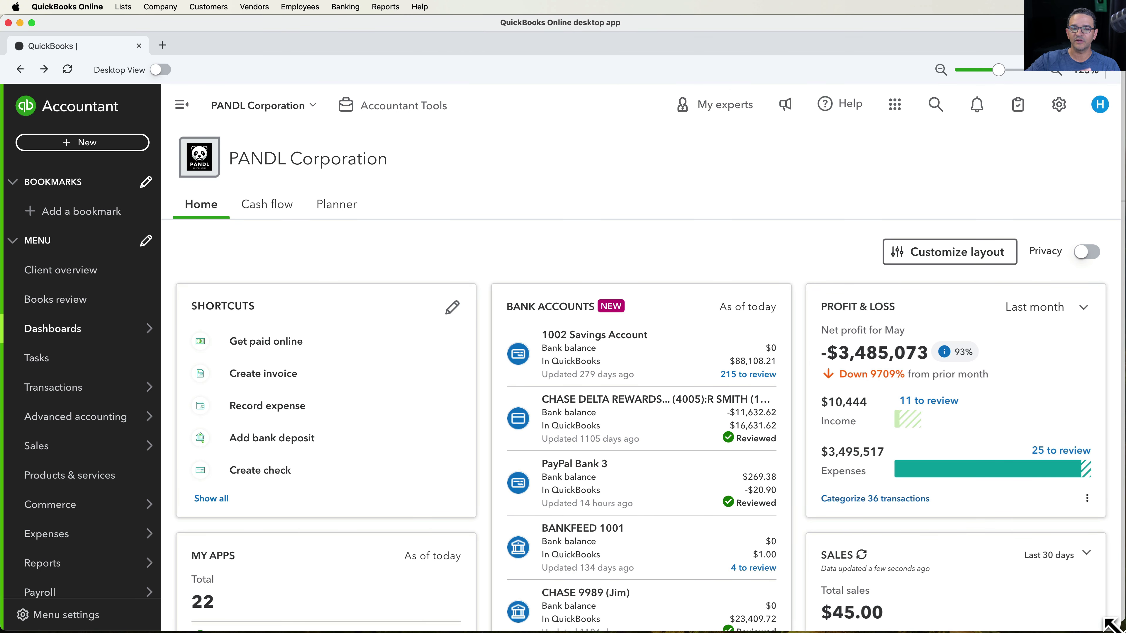
scroll(594, 381, down, 3)
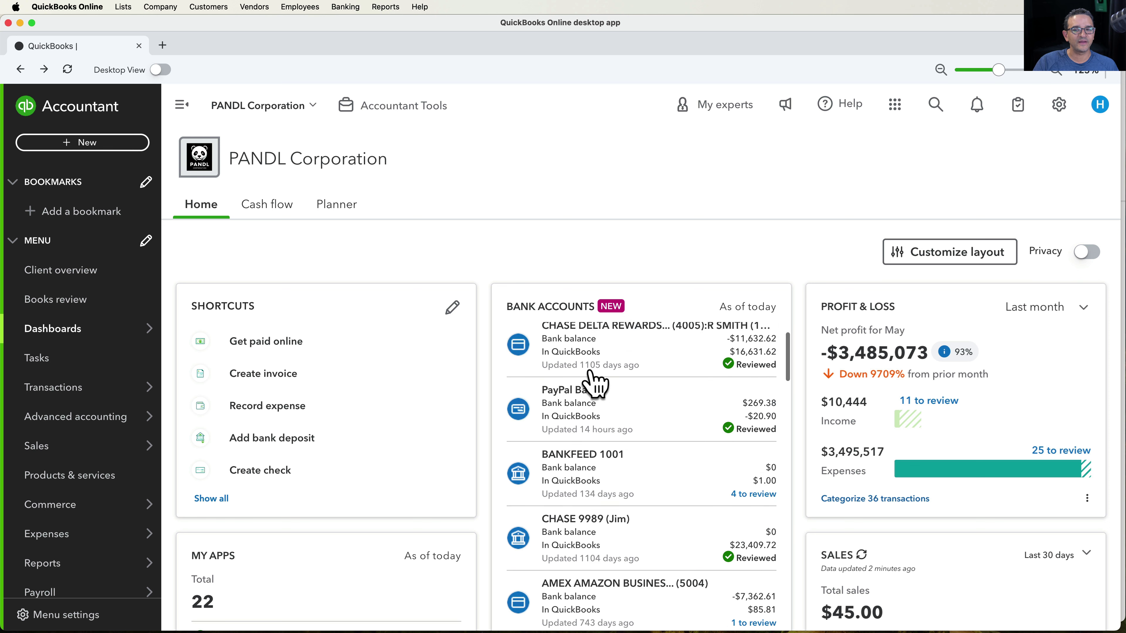
scroll(594, 381, up, 3)
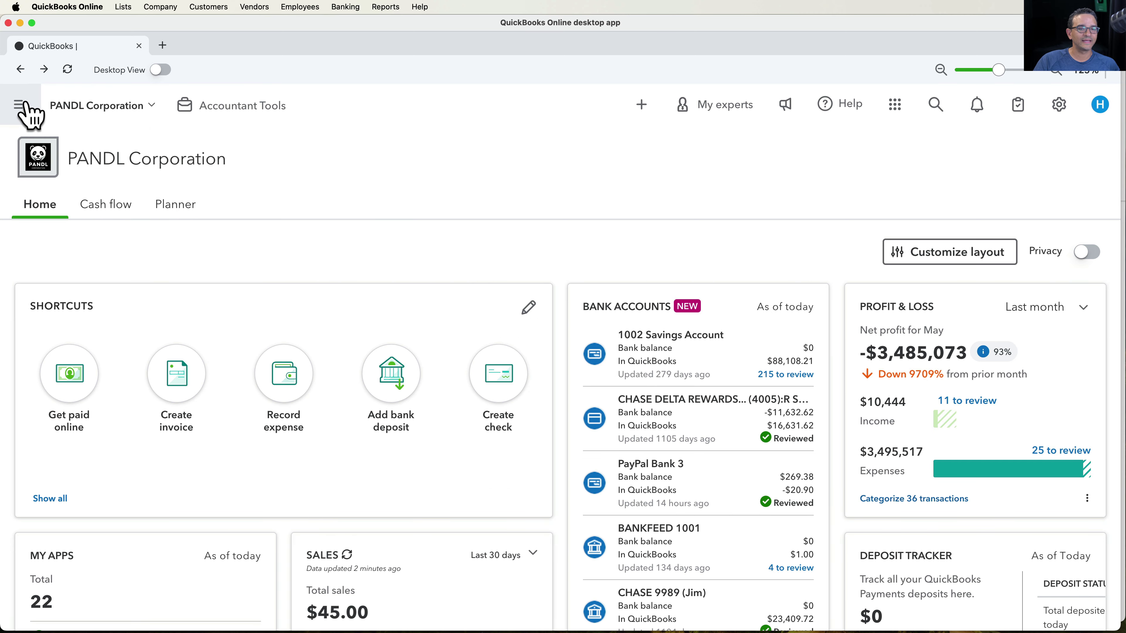
- In the desktop app, reopen the sidebar and check the + New and settings menus
click(22, 106)
click(91, 143)
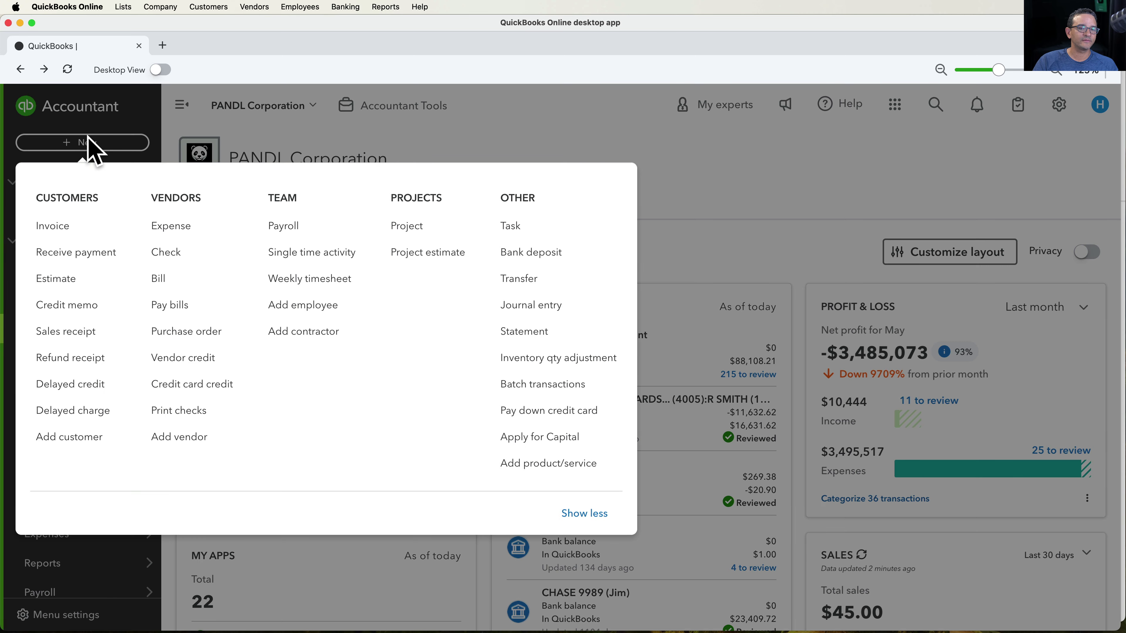
click(1045, 133)
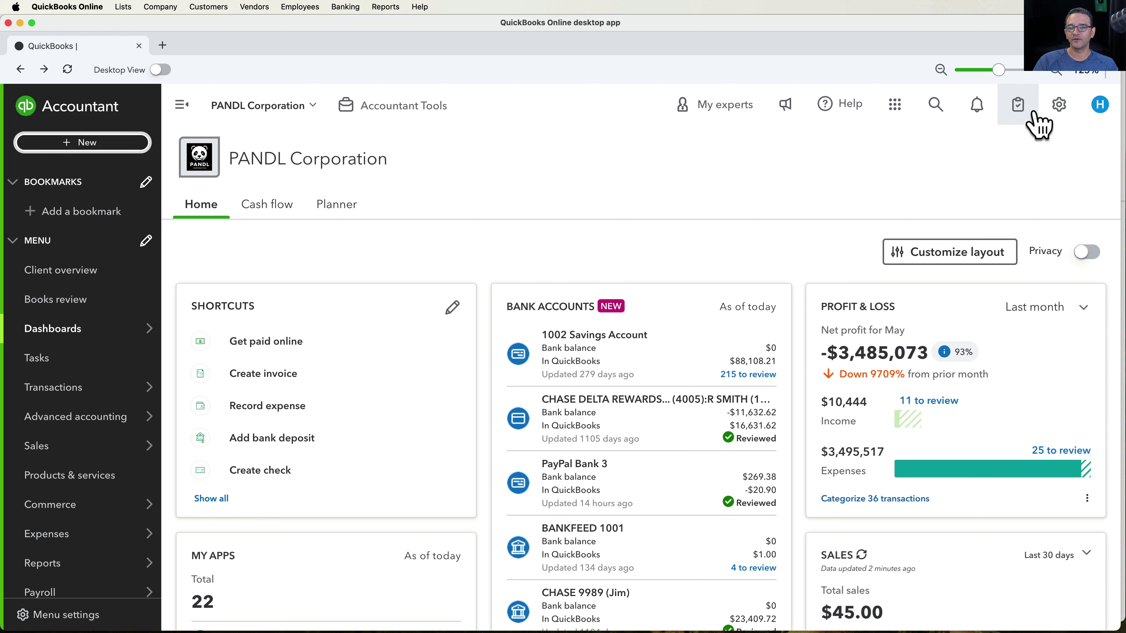
click(1066, 114)
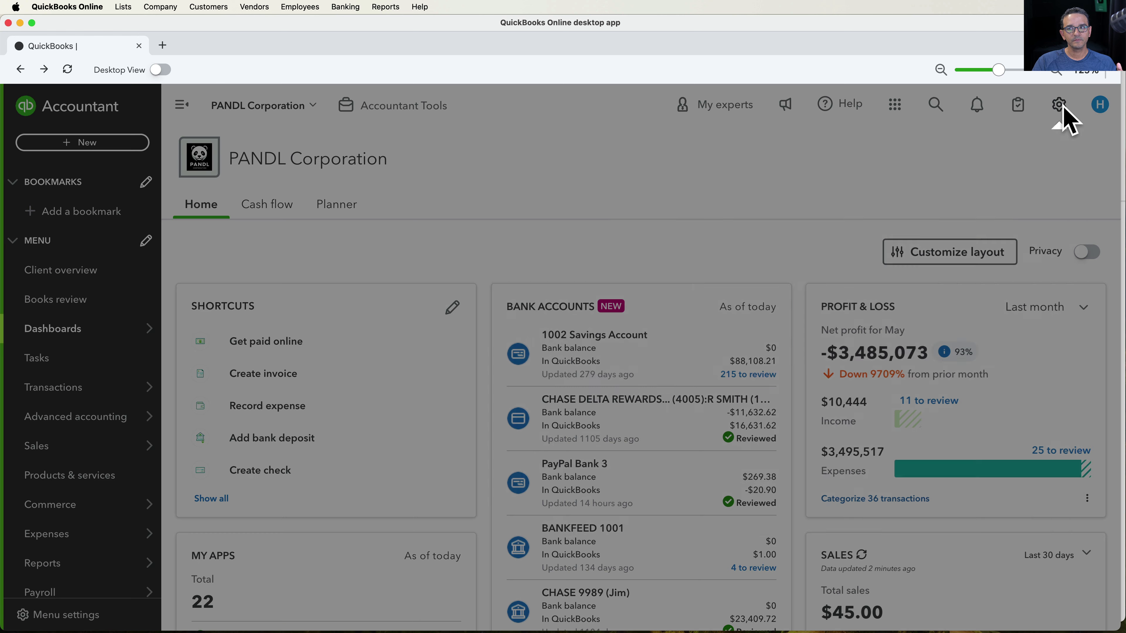
click(1067, 114)
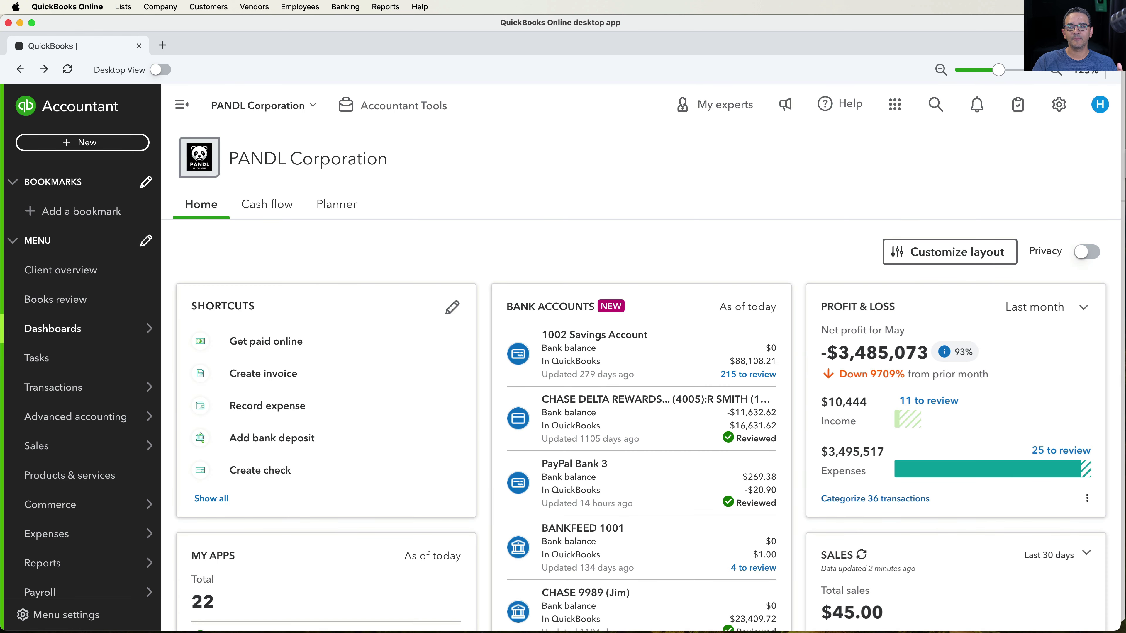
- Toggle Chrome's sidebar and check its + New and settings menus, then return to the app
key(super+Tab)
click(189, 91)
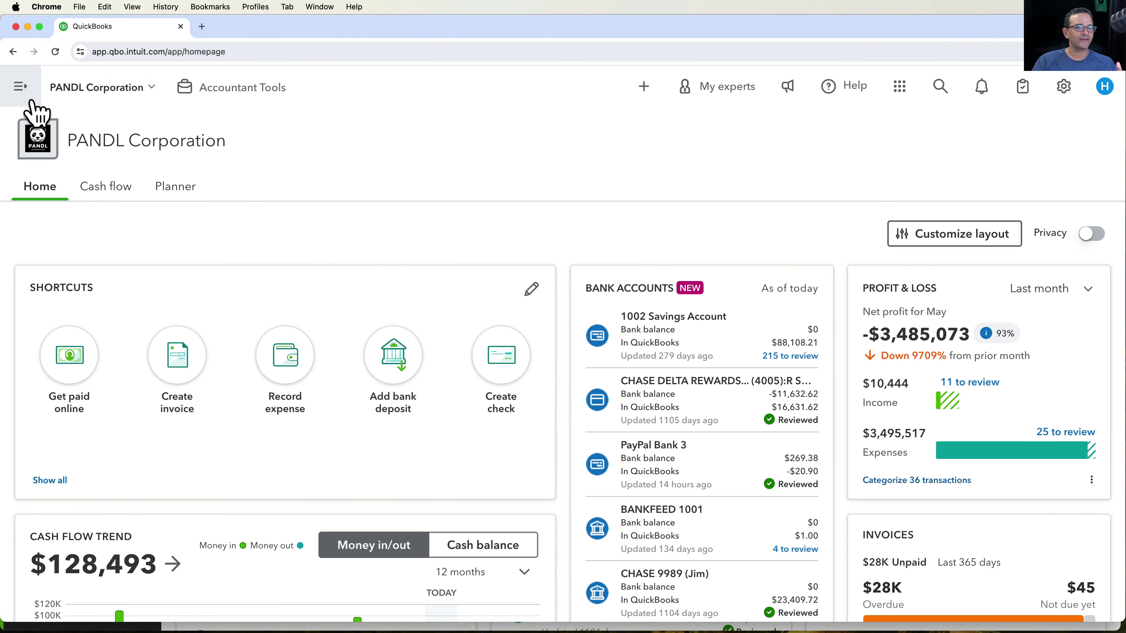
click(20, 85)
click(100, 129)
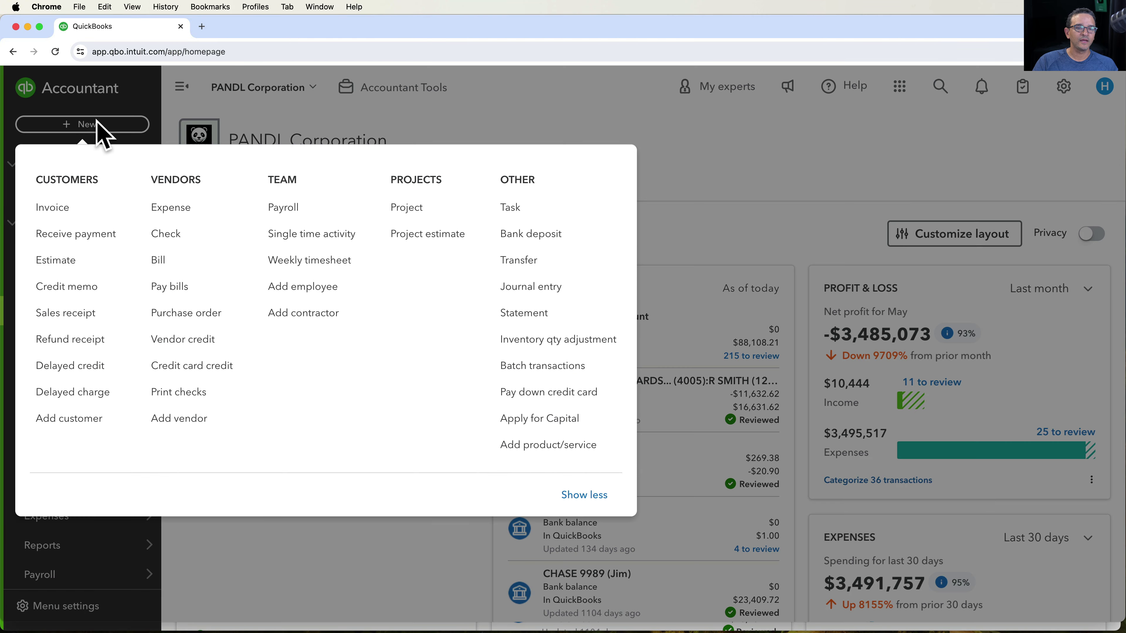
click(99, 129)
click(1078, 95)
click(1079, 98)
click(1108, 627)
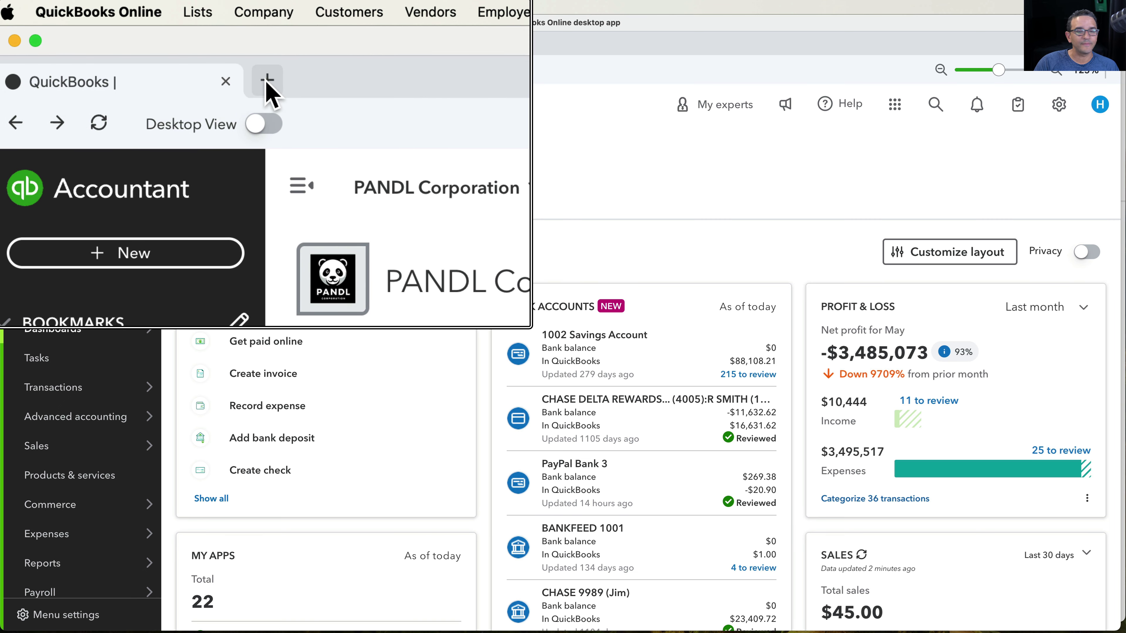
- Open a second QuickBooks tab and start a new invoice in the first tab
click(269, 85)
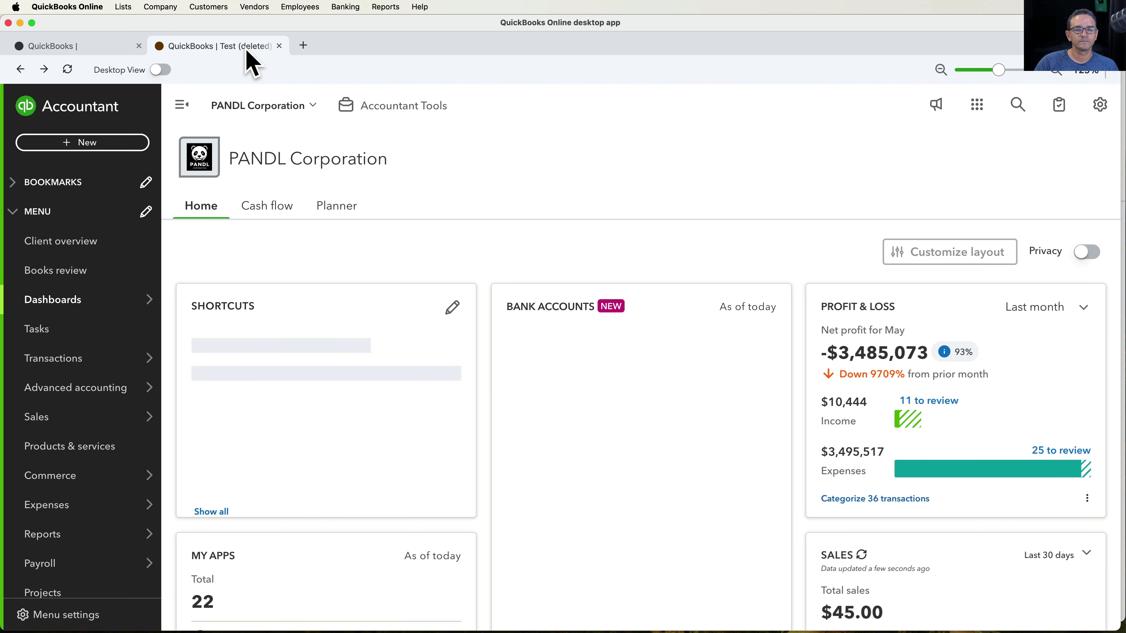
click(71, 48)
click(231, 48)
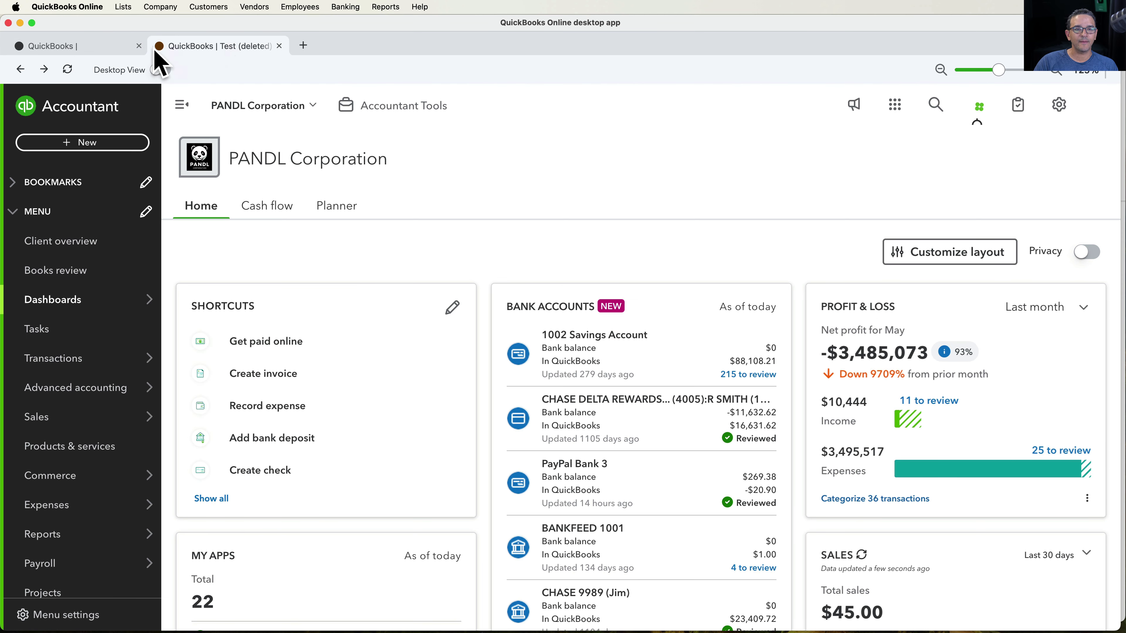
click(111, 49)
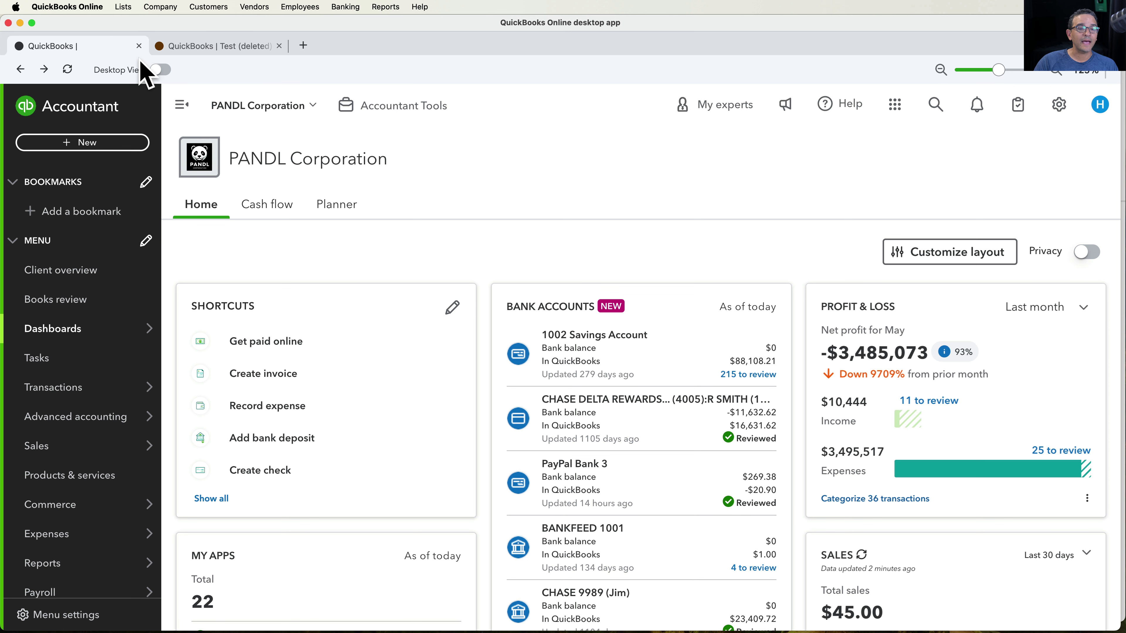
click(78, 143)
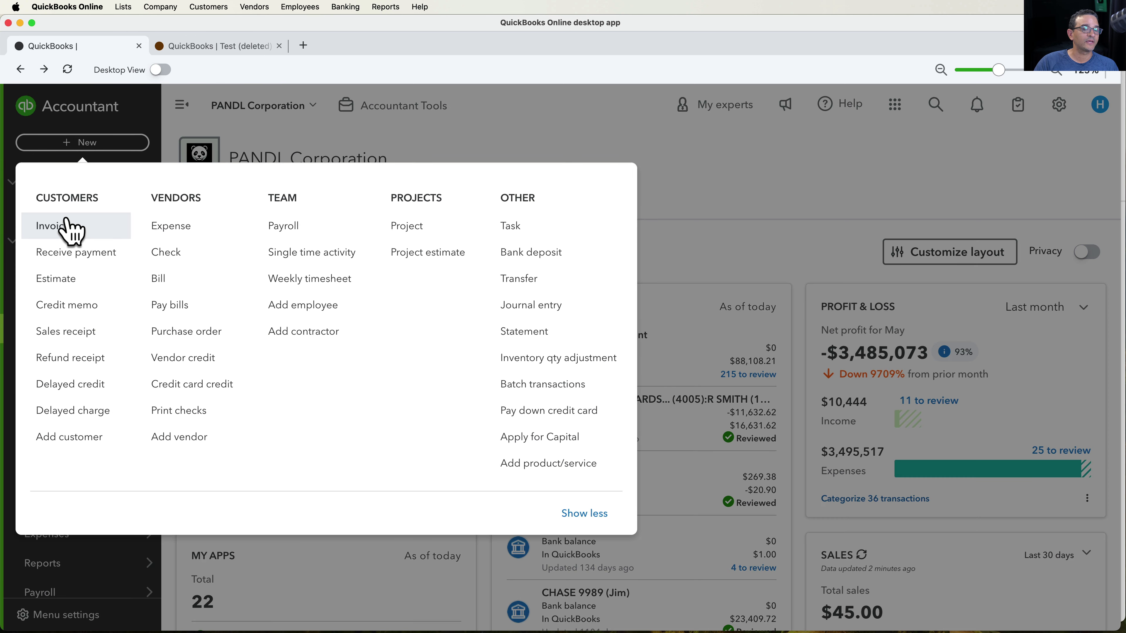
click(67, 228)
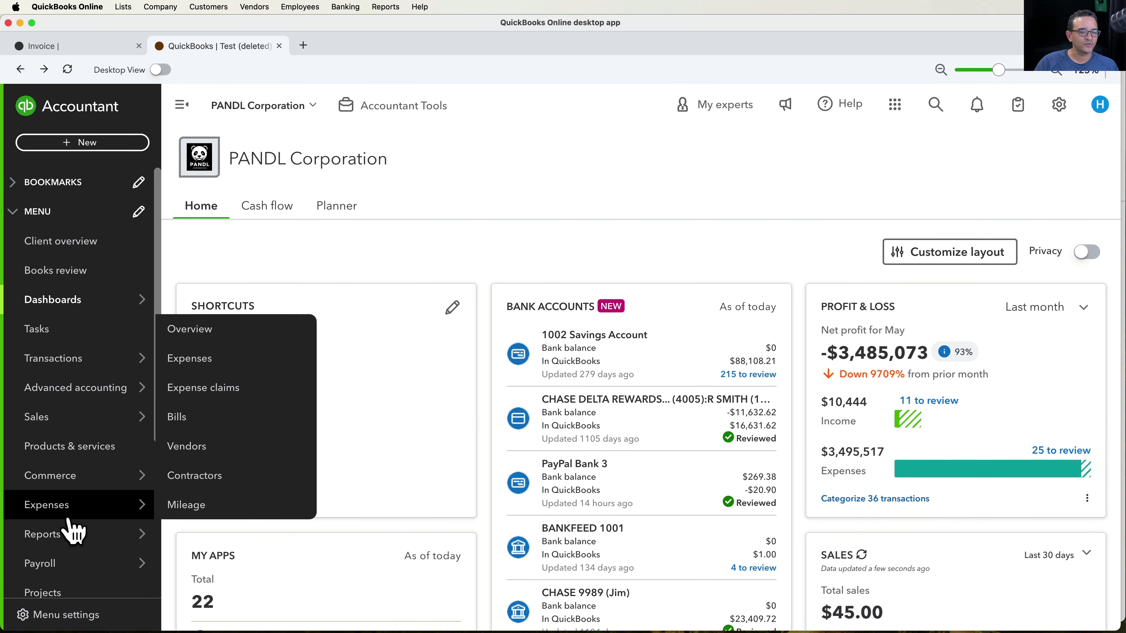
- Run the May 2024 Profit and Loss report from the Reports page
scroll(73, 530, down, 1)
scroll(73, 530, down, 1)
mouse_move(70, 519)
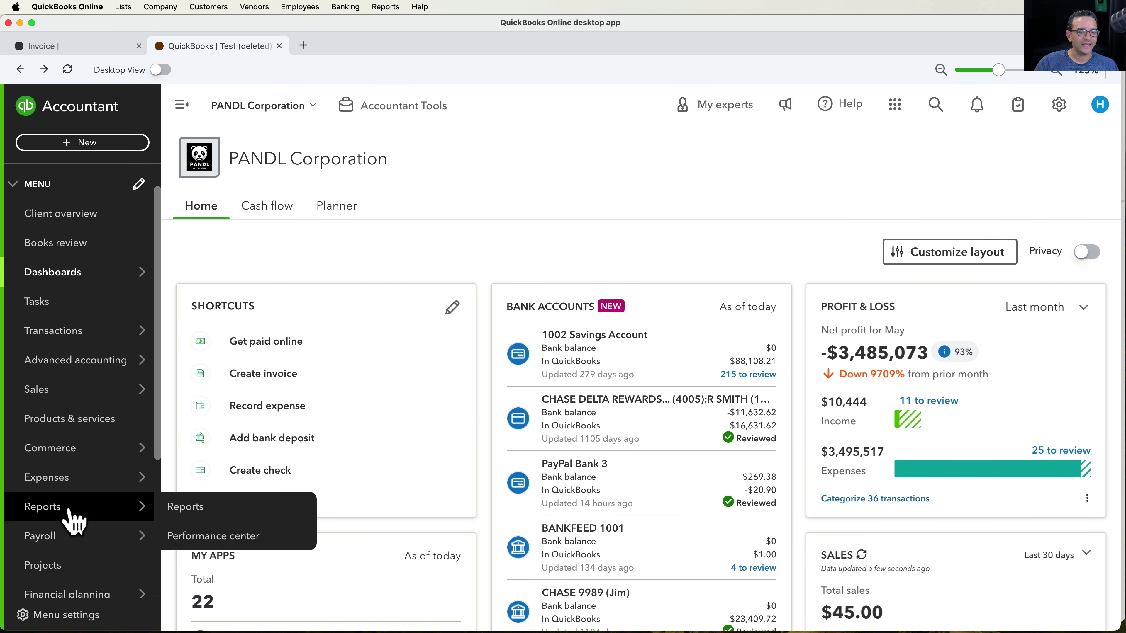
click(195, 510)
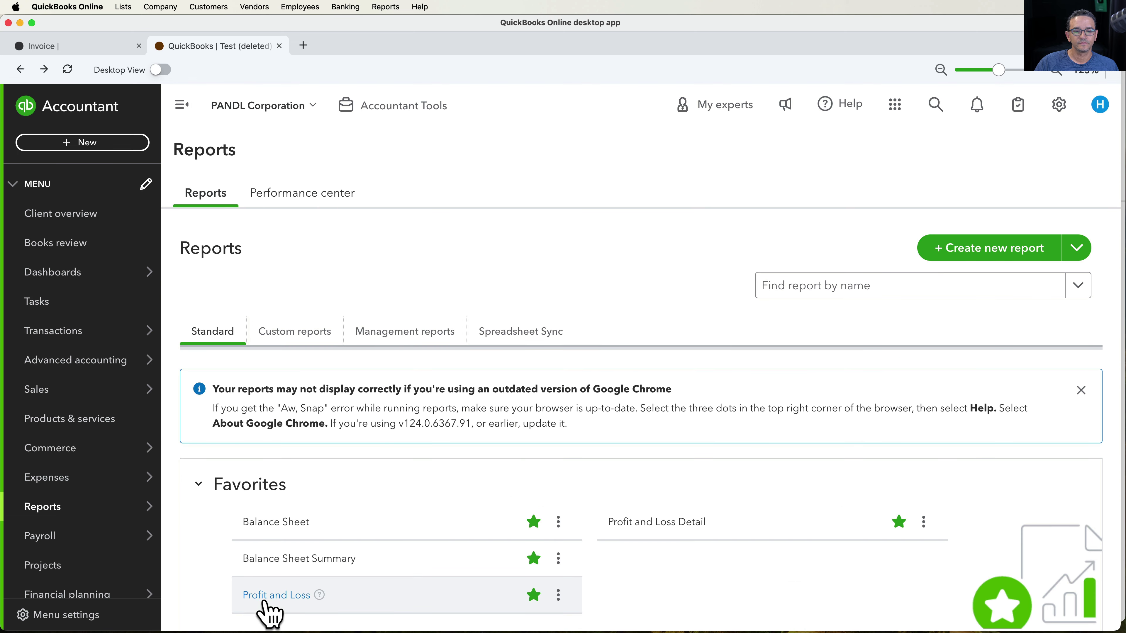
click(405, 342)
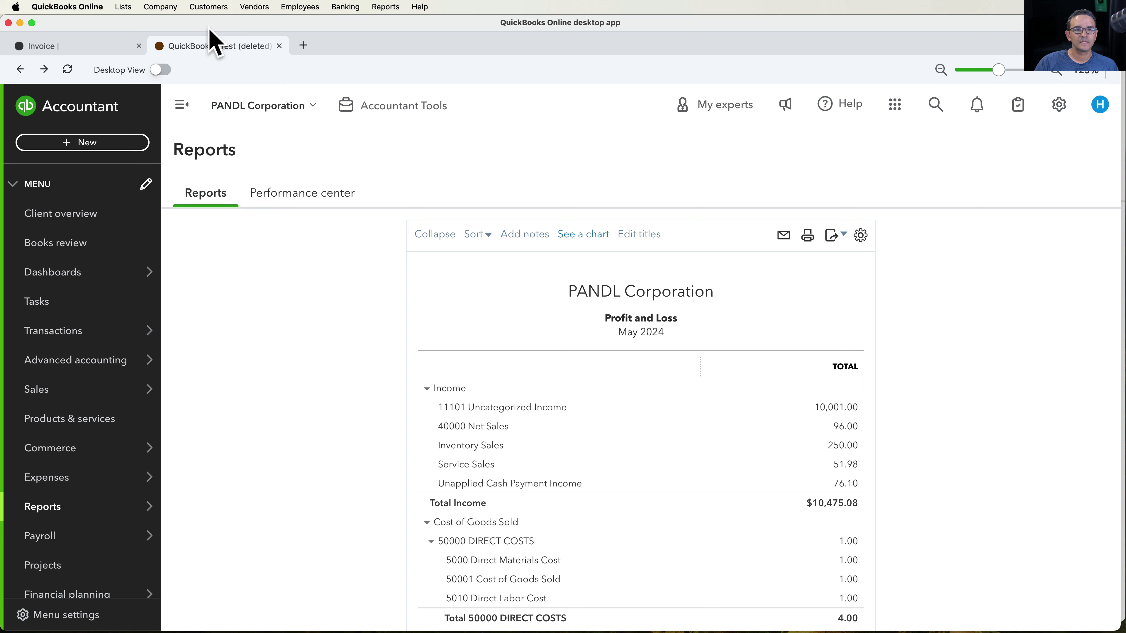
- Flip between the Invoice and Profit and Loss tabs, ending on the invoice
click(100, 46)
click(226, 47)
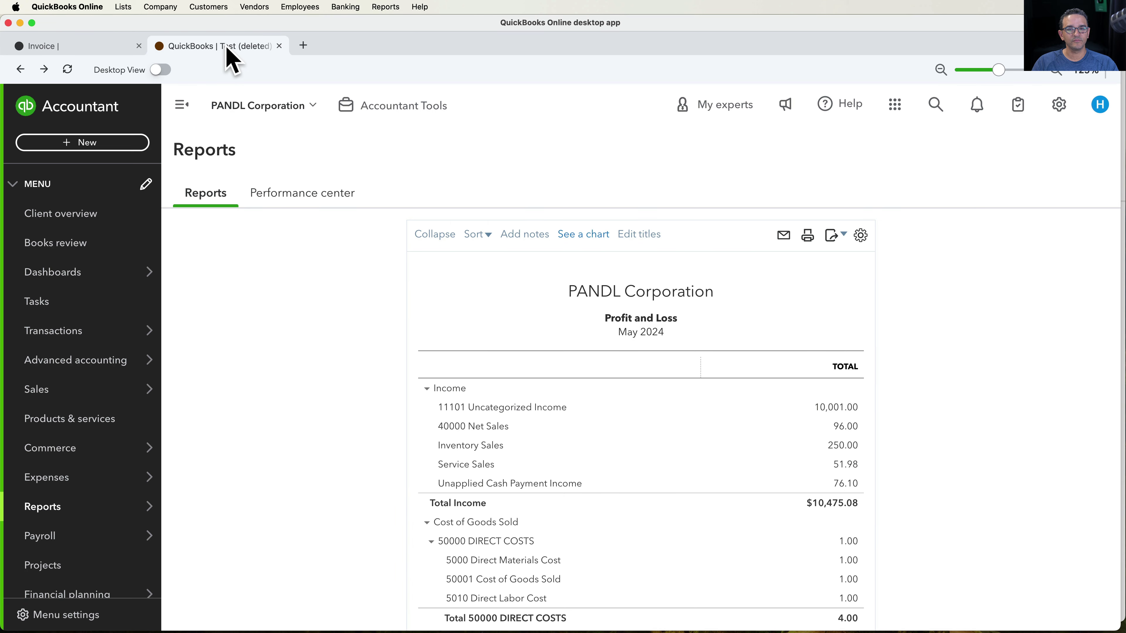
click(121, 45)
click(175, 48)
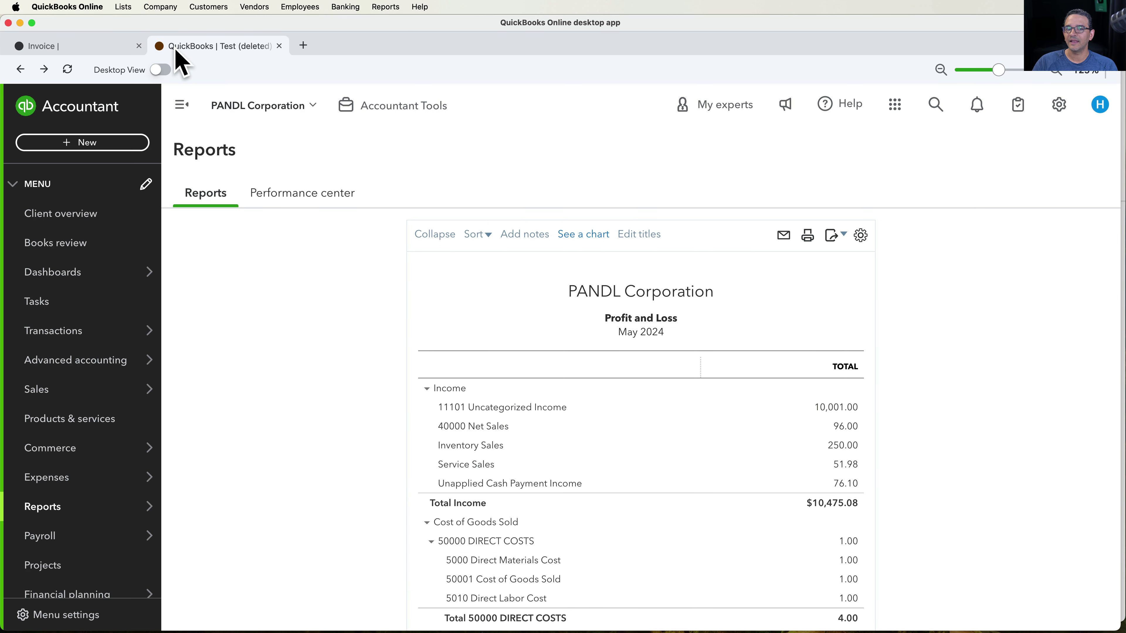
click(128, 48)
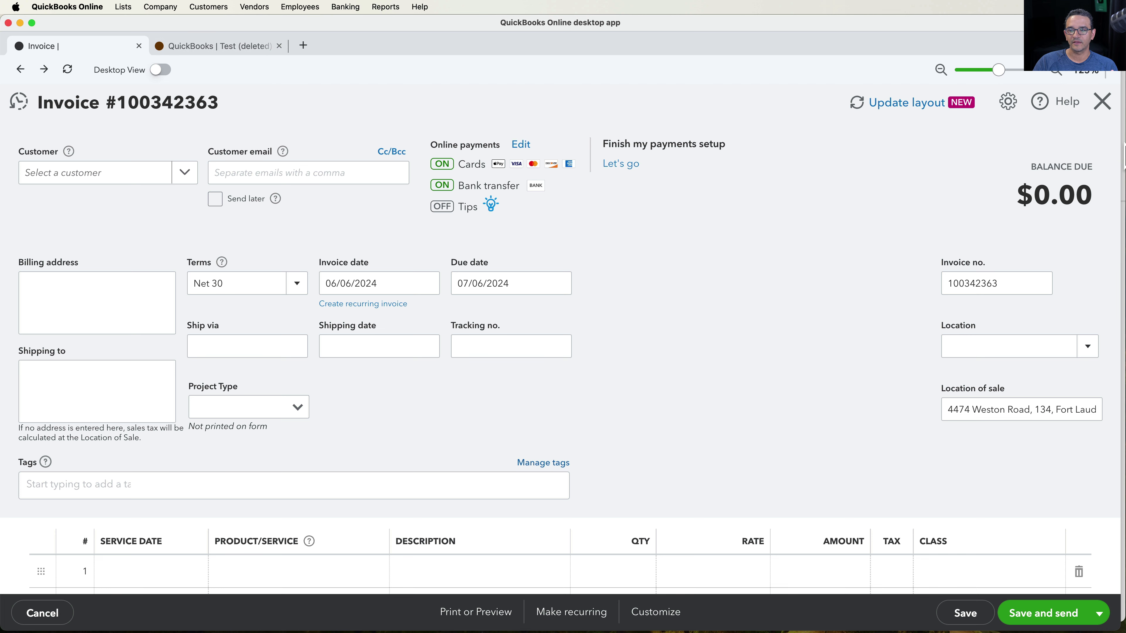
- In Chrome, duplicate the QuickBooks tab and bring up the + New menu in the first tab
key(super+Tab)
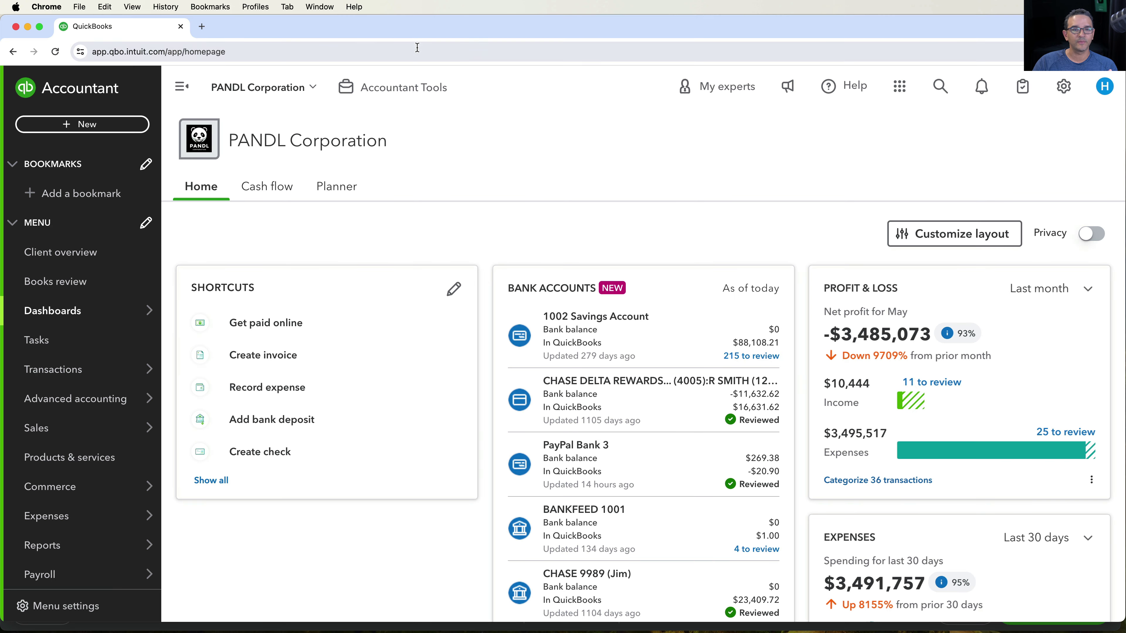
right_click(107, 26)
click(153, 117)
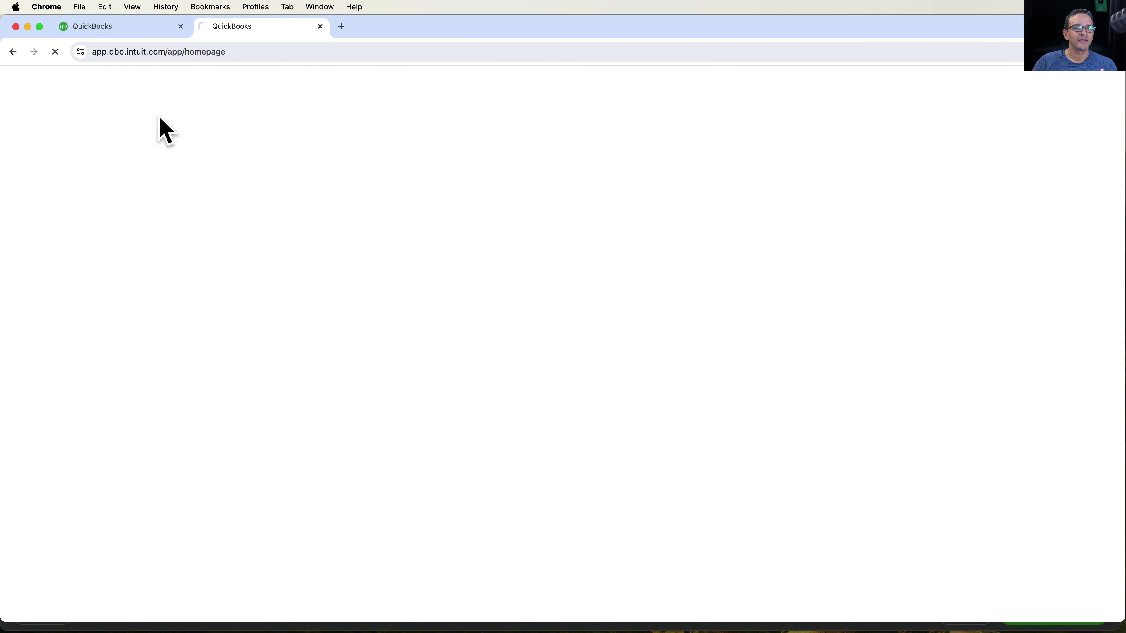
click(112, 23)
click(90, 126)
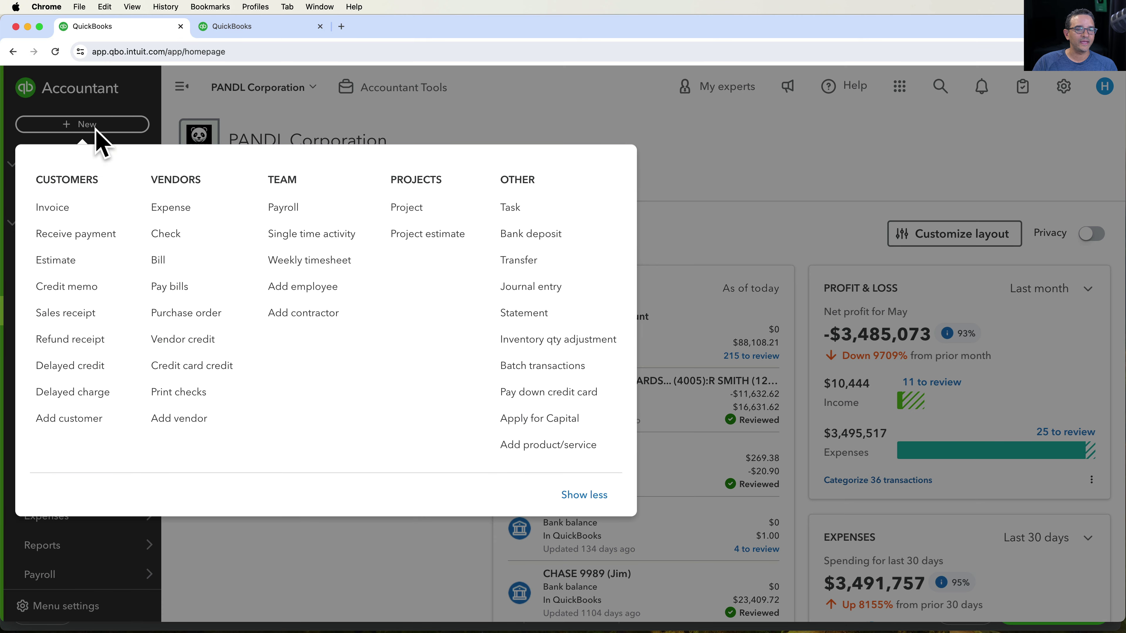
key(Escape)
- In the second Chrome tab, open the Profit and Loss report from Reports
click(251, 29)
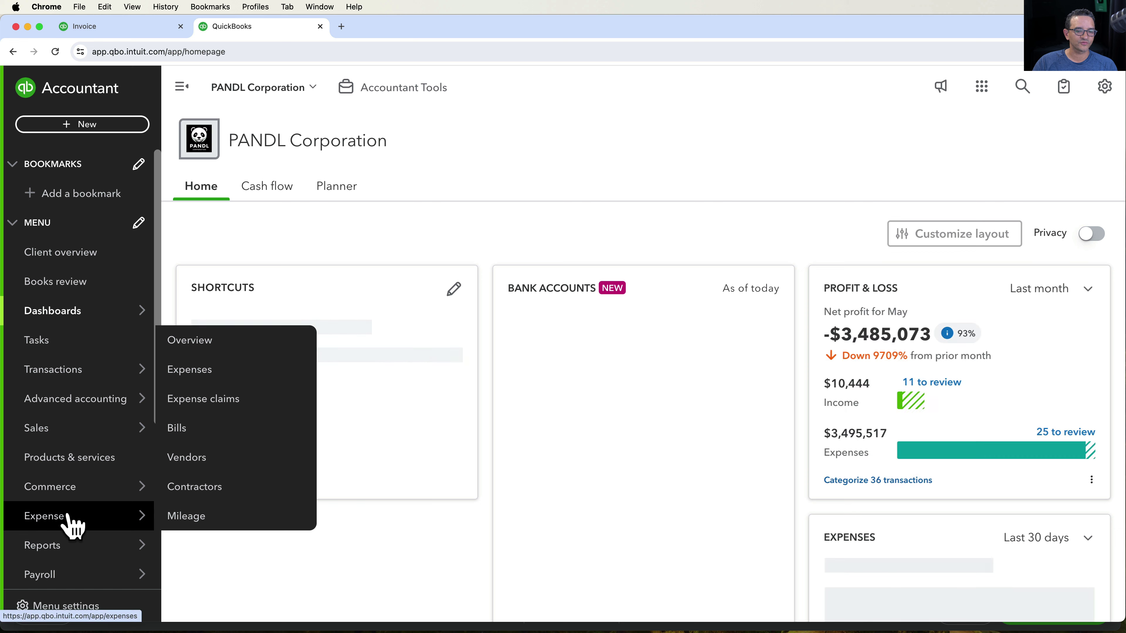
click(71, 536)
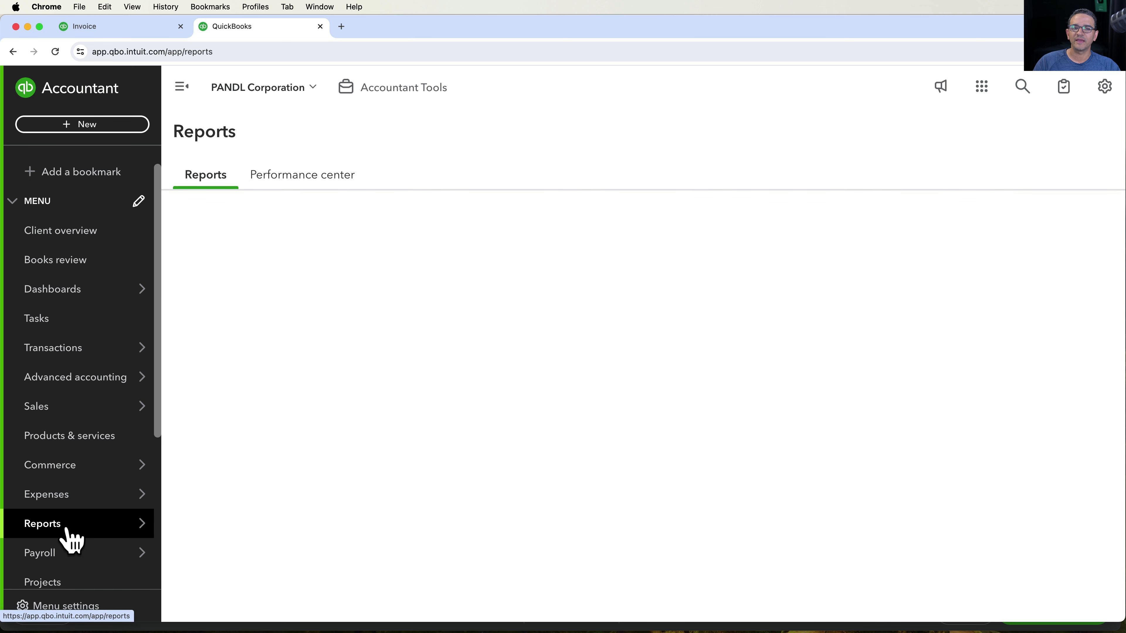
scroll(306, 515, down, 3)
scroll(307, 515, up, 3)
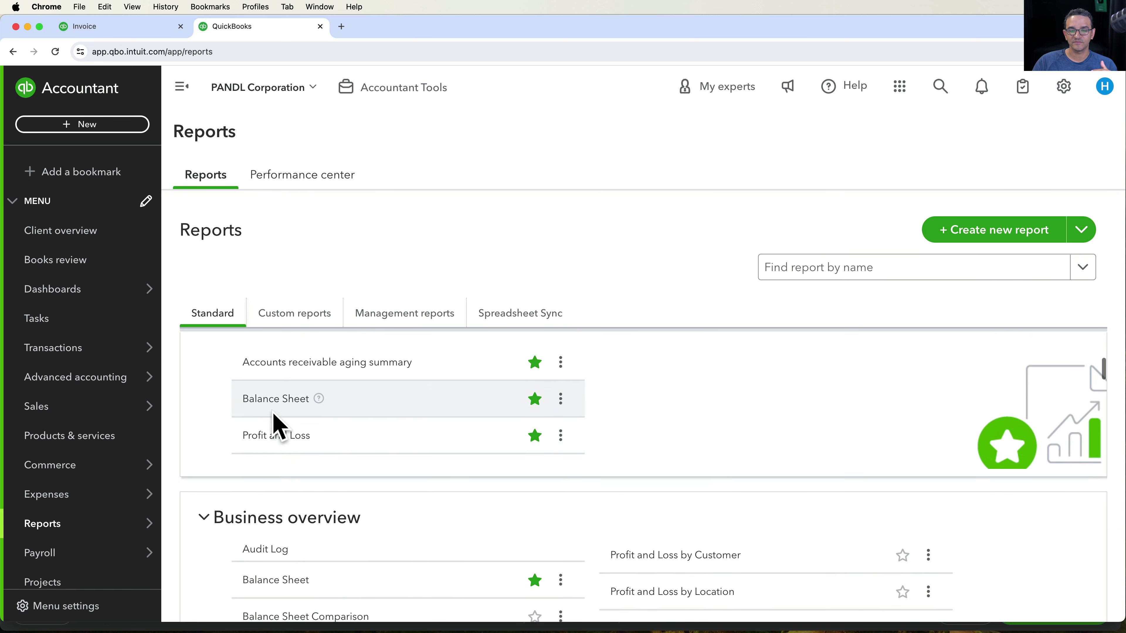
click(271, 440)
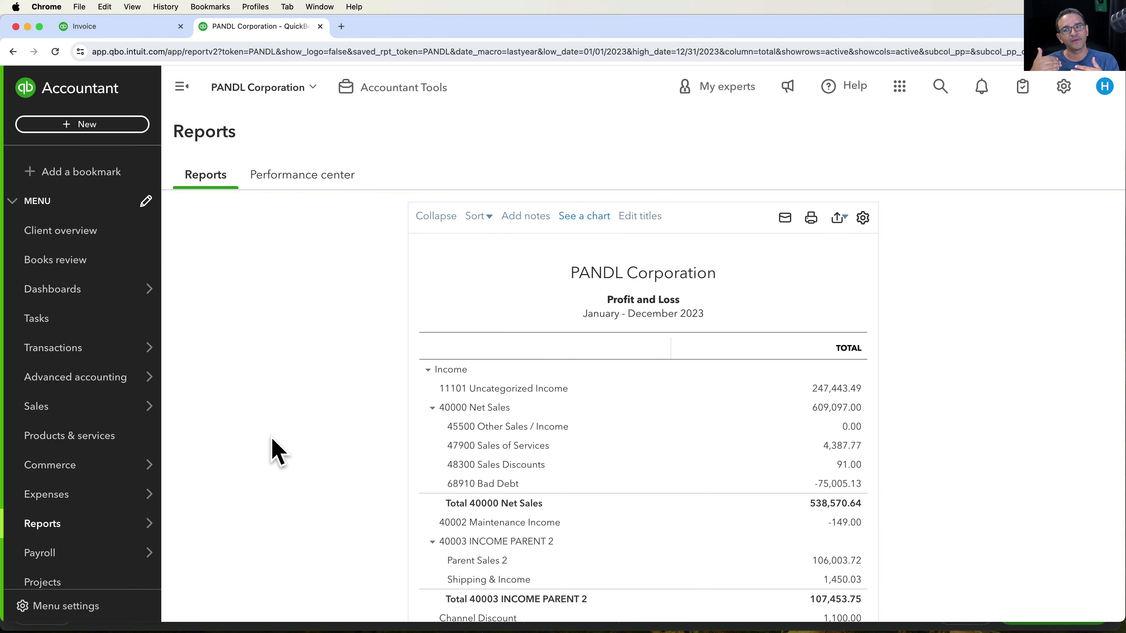
- Switch between Chrome's invoice and report tabs, then return to the desktop app
click(119, 27)
click(270, 30)
click(133, 30)
key(super+Tab)
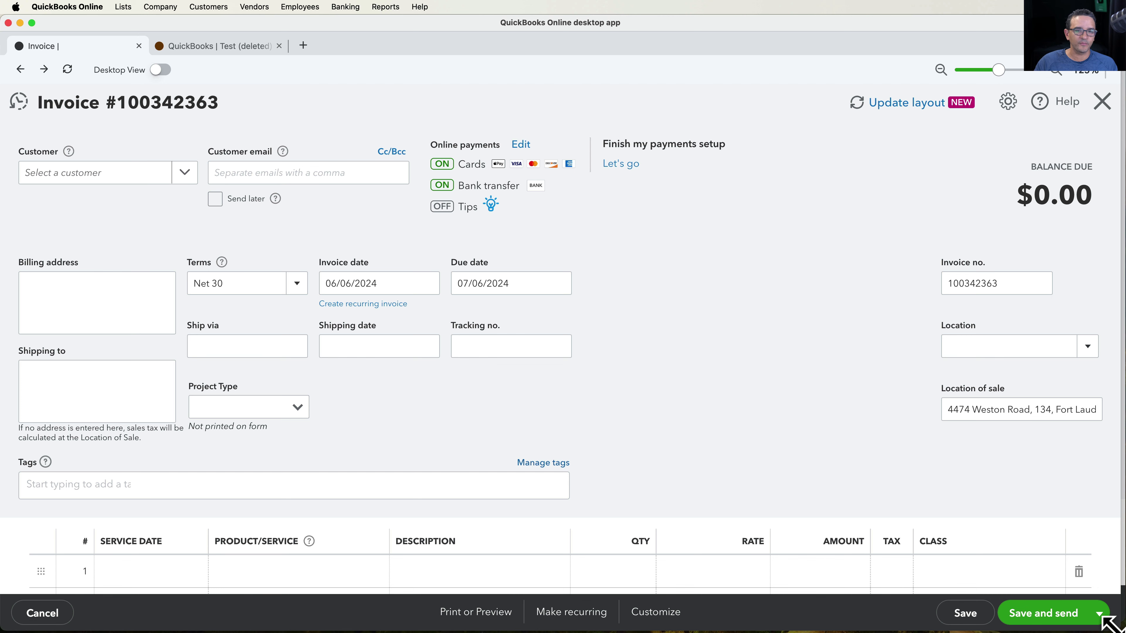
- Flip between the app's invoice and Reports tabs, then shrink the window to reveal Chrome
click(261, 45)
click(113, 48)
click(259, 48)
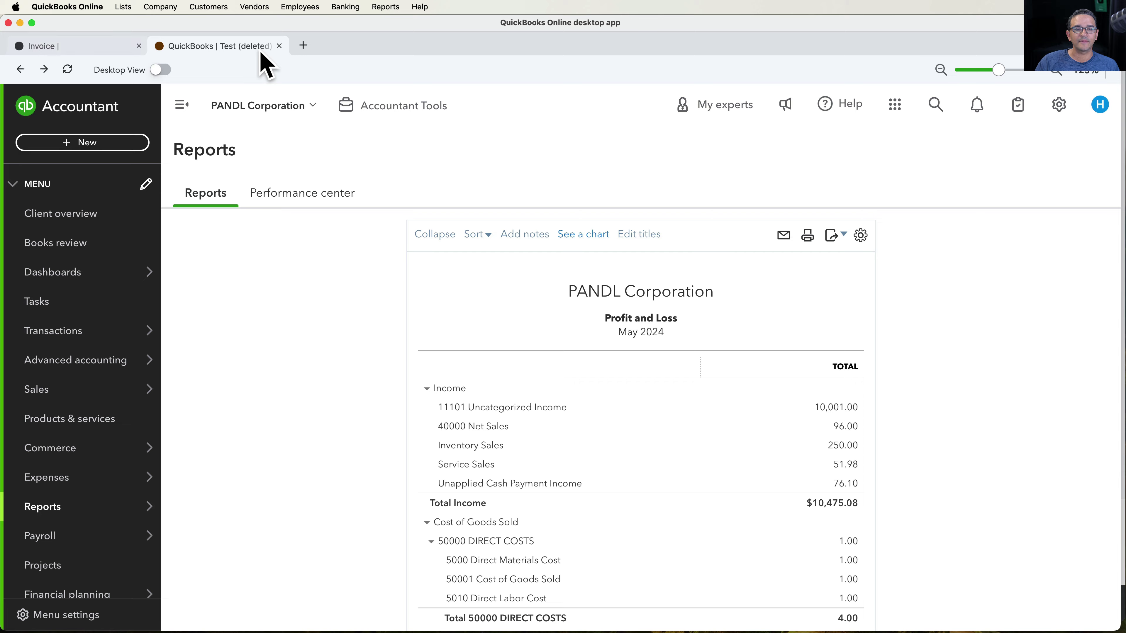
drag(260, 51, 279, 202)
- Cycle Chrome's tabs with Ctrl+Tab, then in the app go from the invoice to Profit and Loss
click(885, 88)
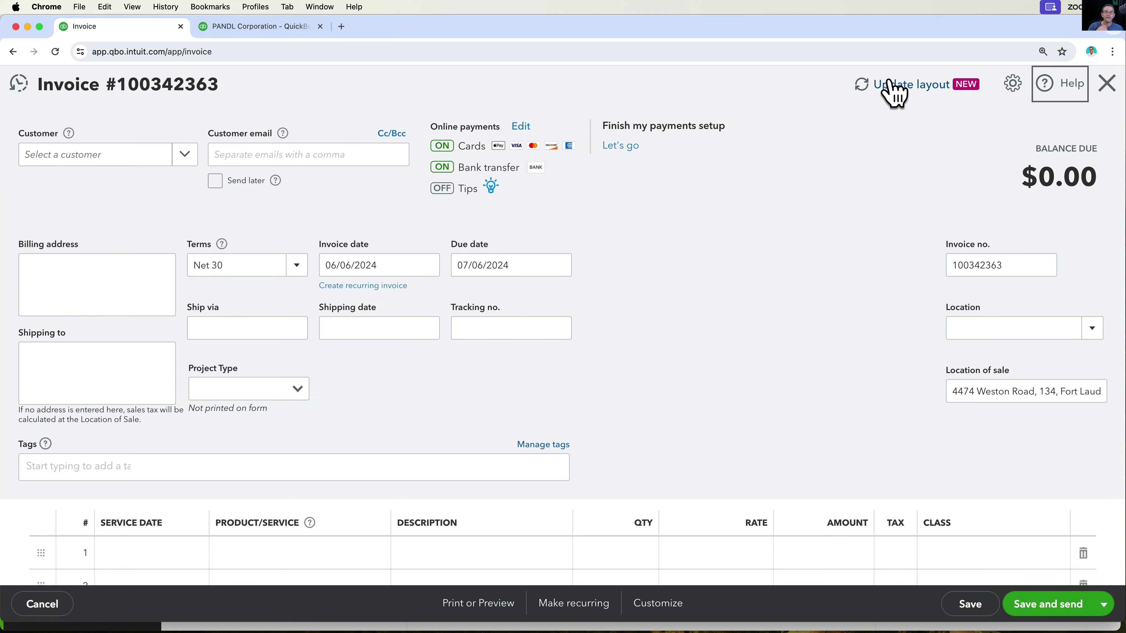
key(ctrl+Tab)
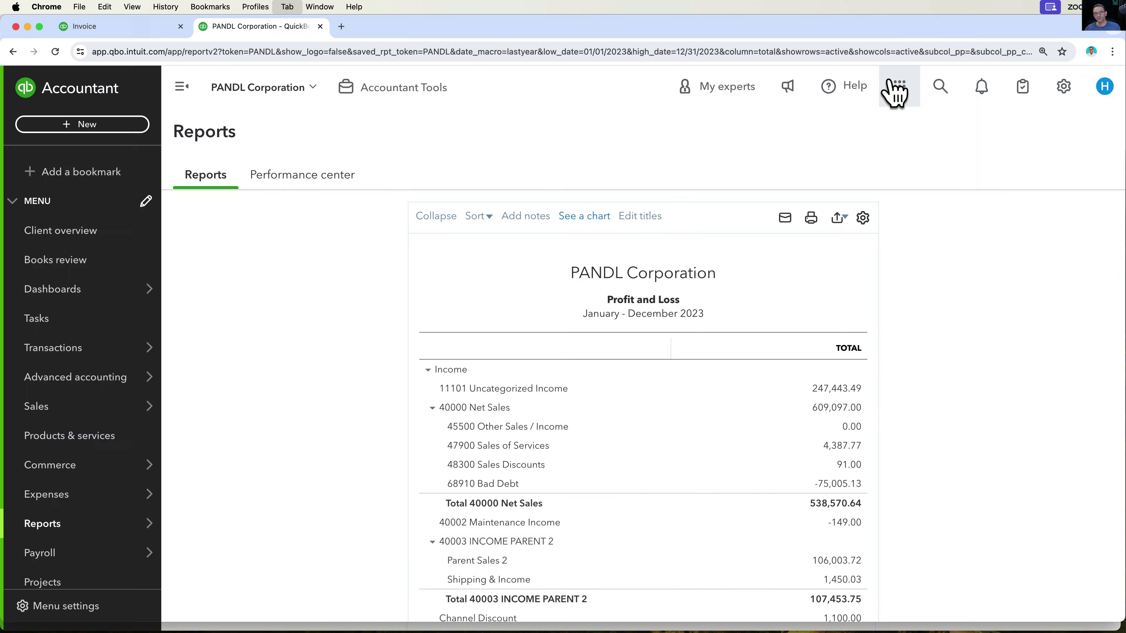
key(ctrl+Tab)
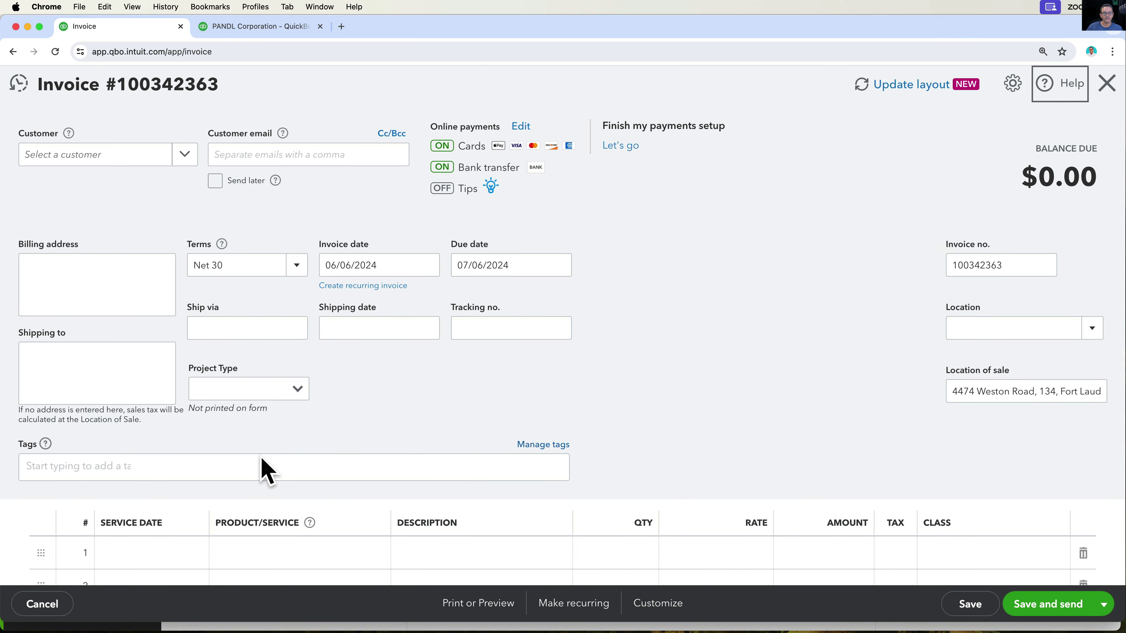
key(super+Tab)
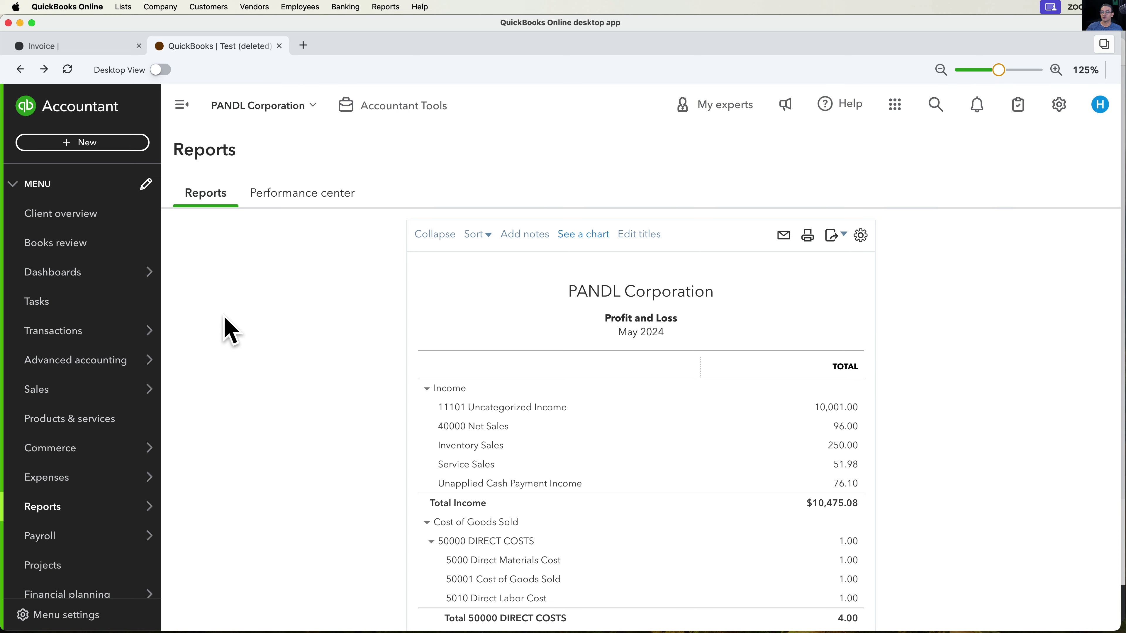
click(91, 46)
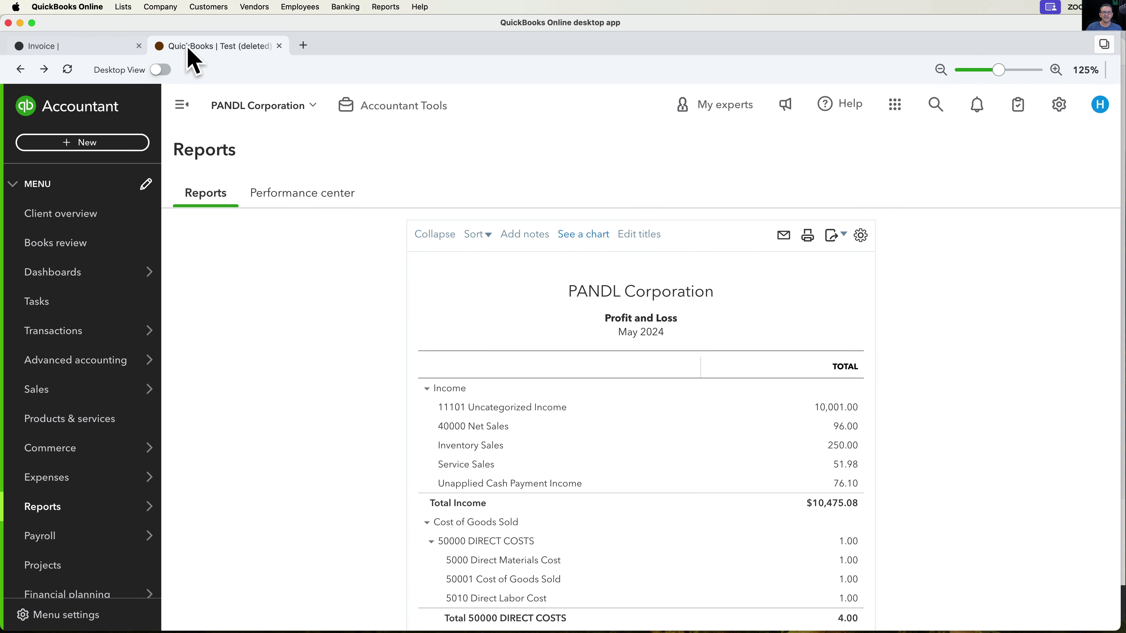
click(118, 53)
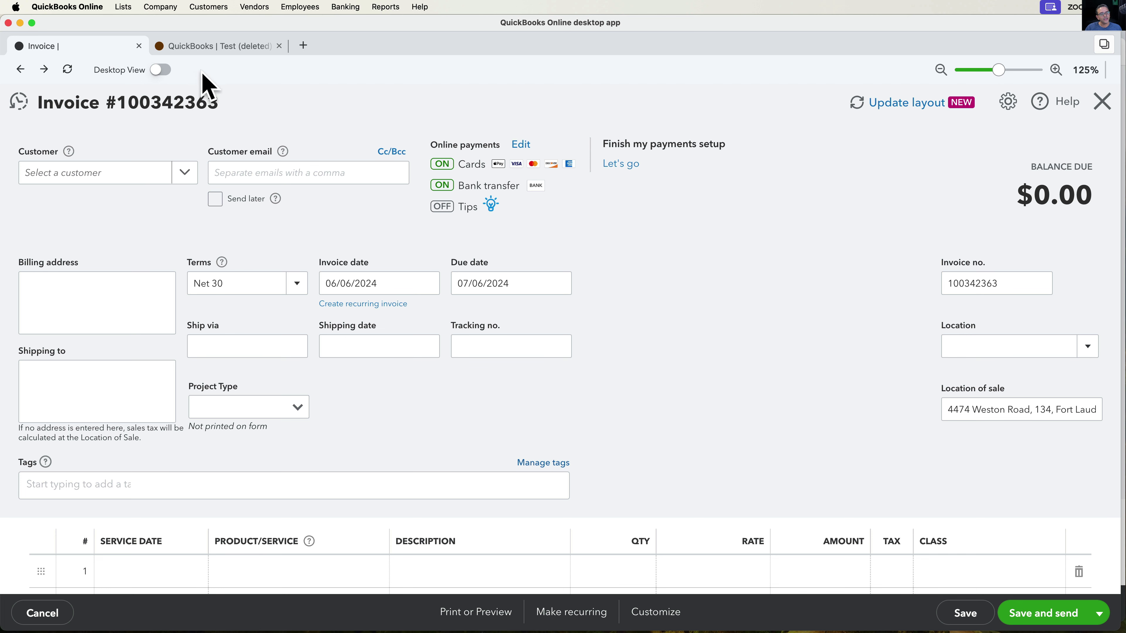
click(215, 50)
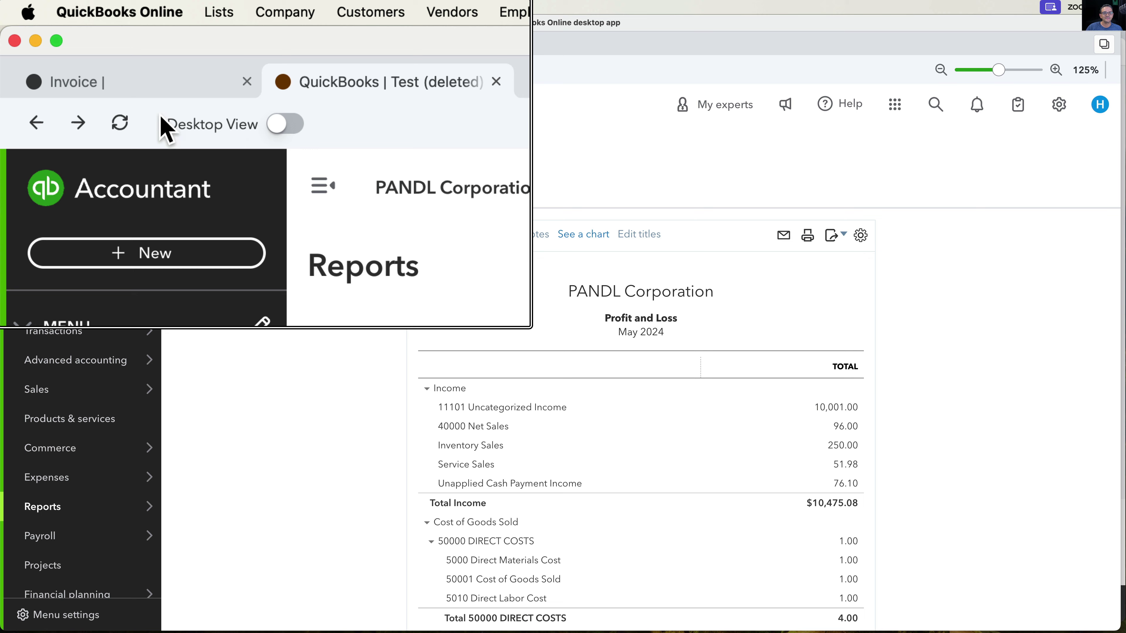
- Turn on Desktop View and scroll through the Vendors, Customers, Company and Banking flowchart
click(162, 70)
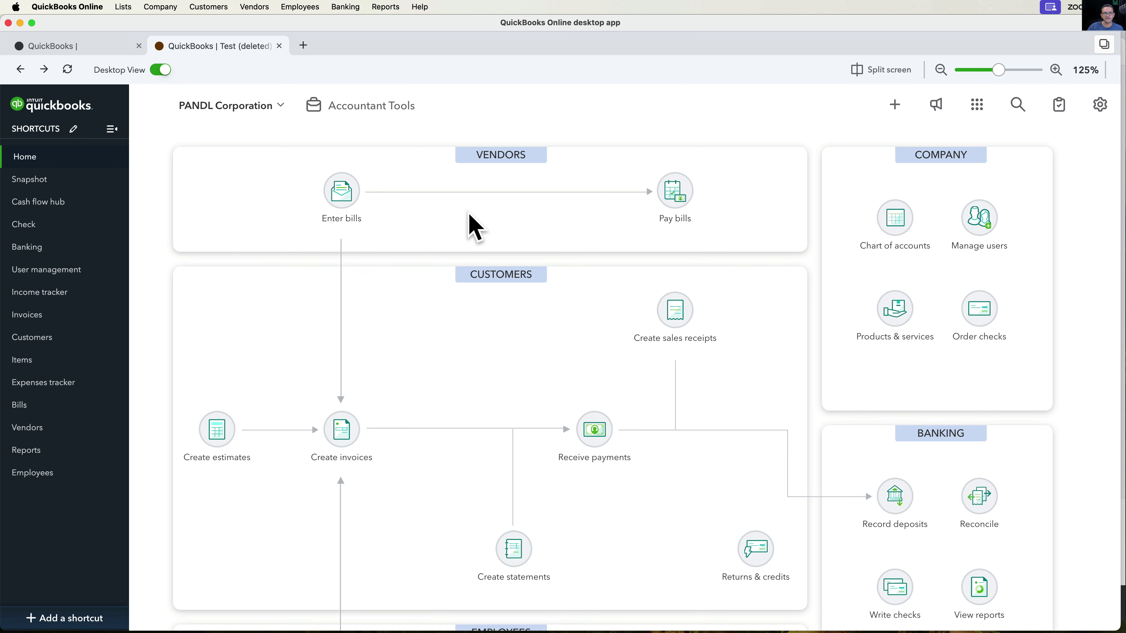
scroll(653, 384, down, 5)
scroll(656, 387, up, 5)
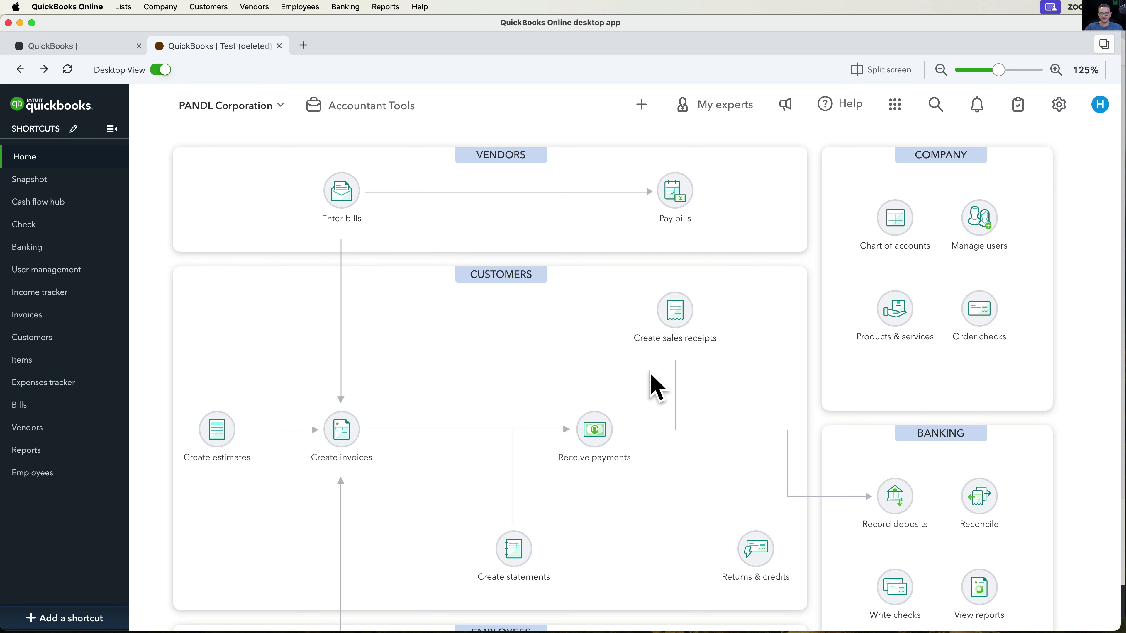
key(alt+super+8)
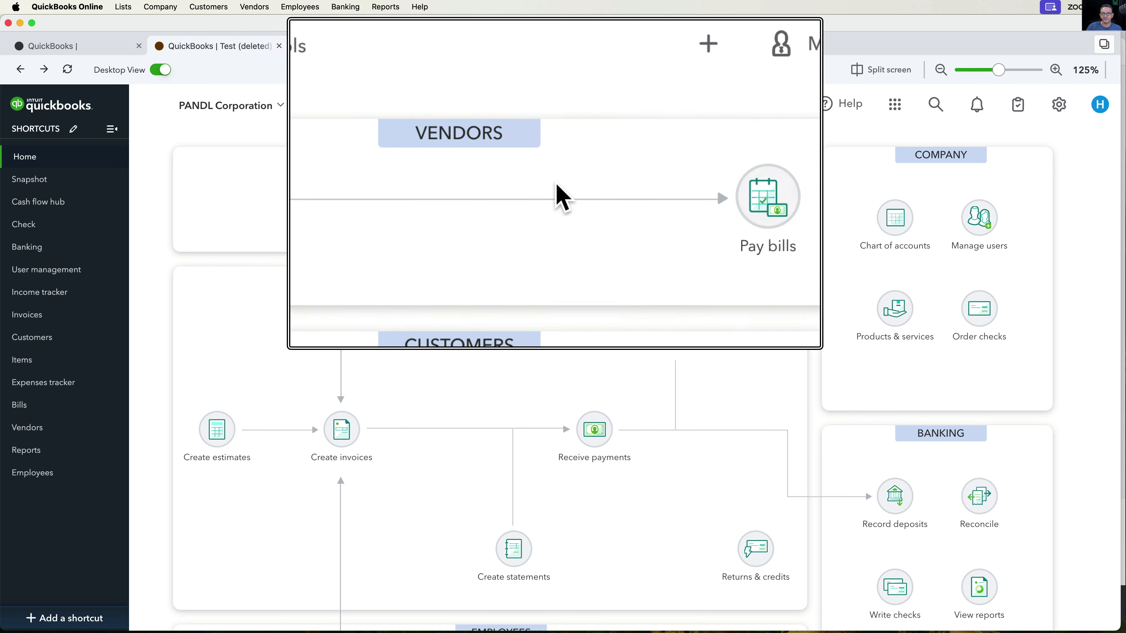
key(alt+super+8)
key(alt+super+8)
key(alt+super+8)
scroll(605, 390, down, 5)
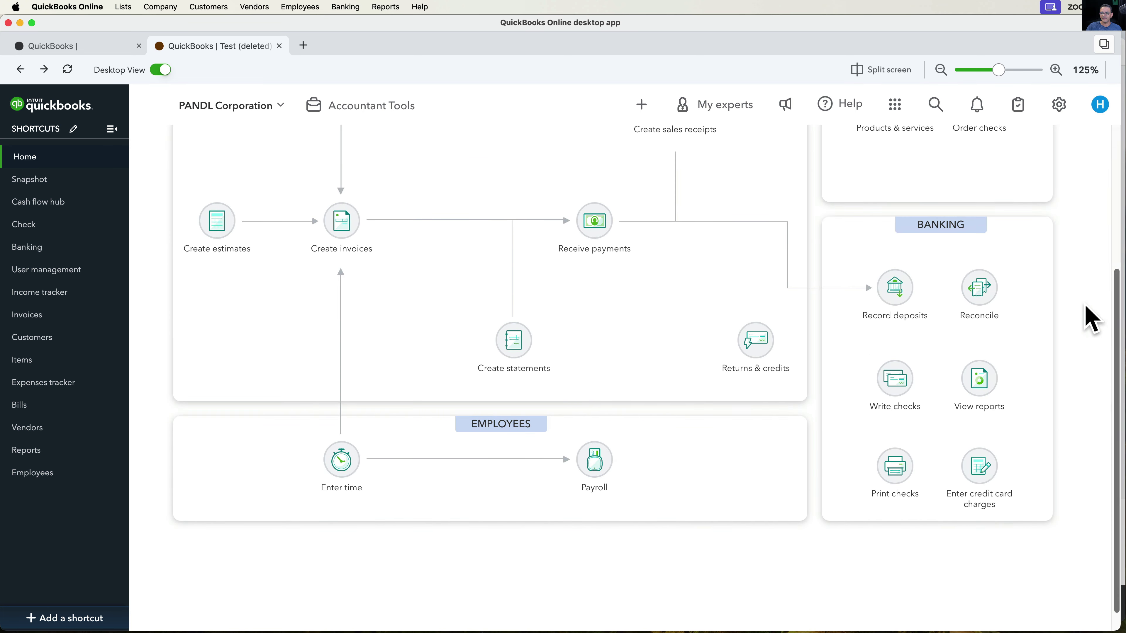
key(alt+super+8)
key(alt+super+8)
scroll(640, 398, up, 5)
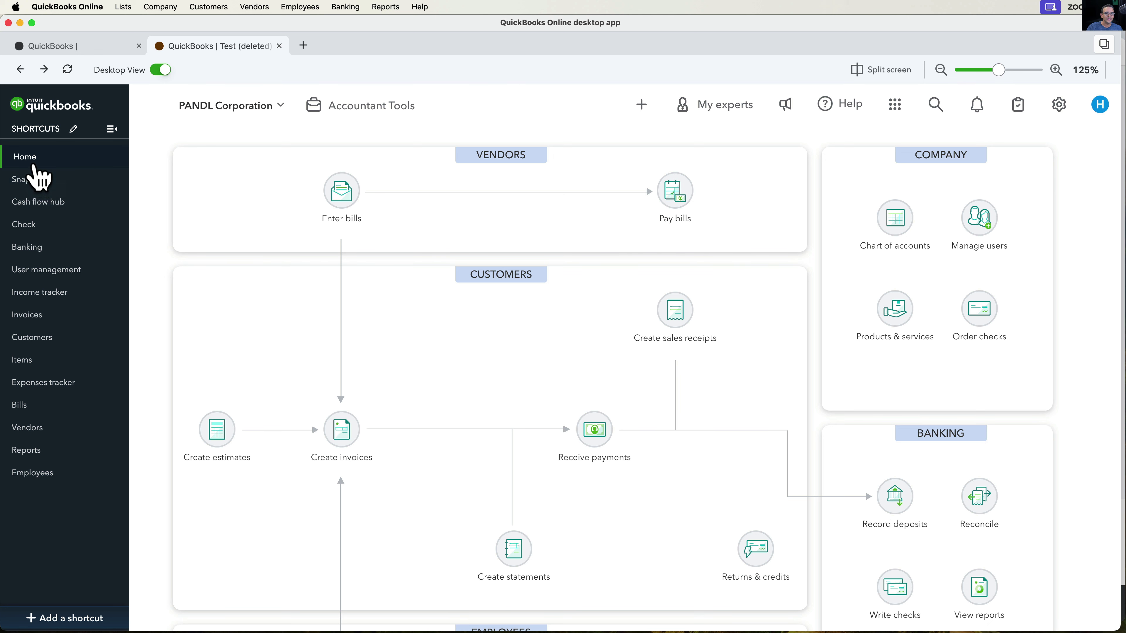
- Collapse and re-expand the Shortcuts list beside the Home flowchart
key(alt+super+8)
key(alt+super+8)
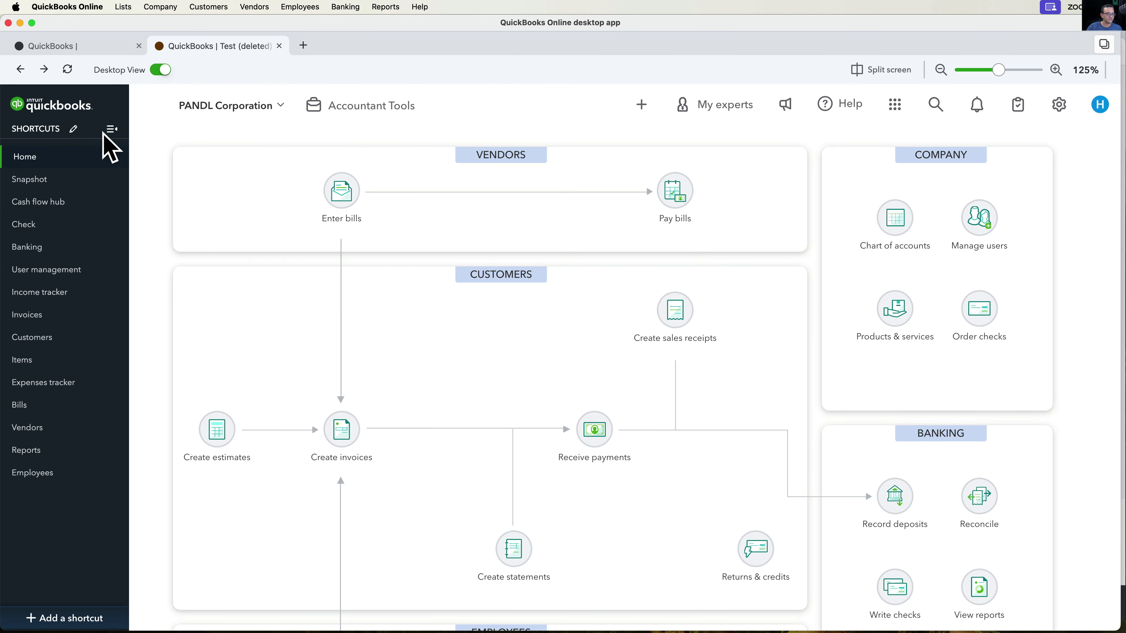
click(110, 130)
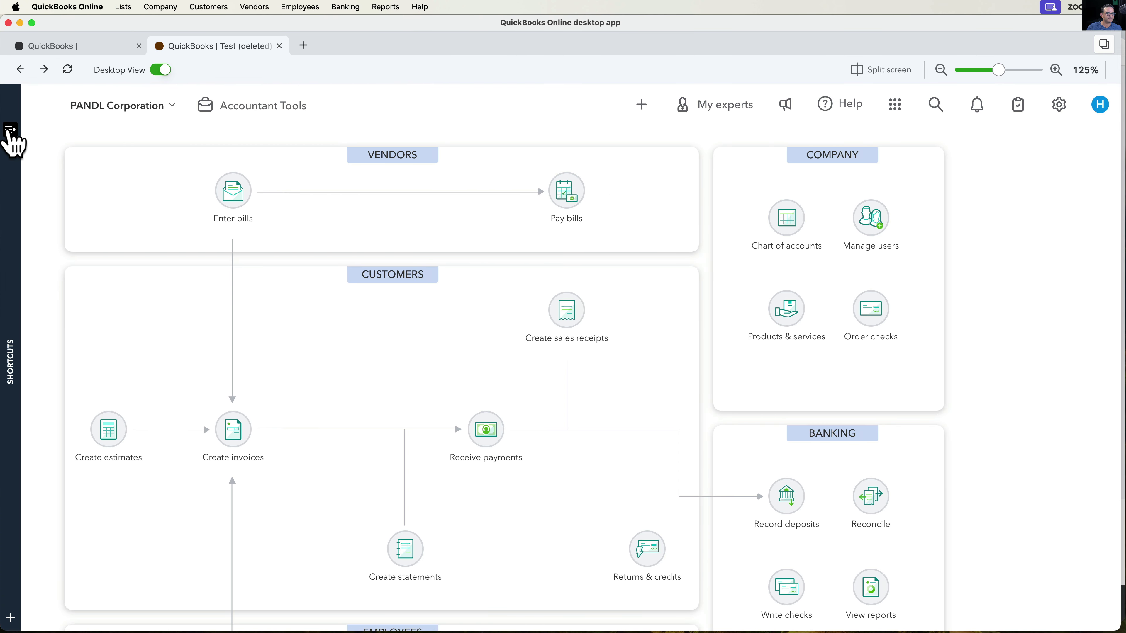
click(11, 131)
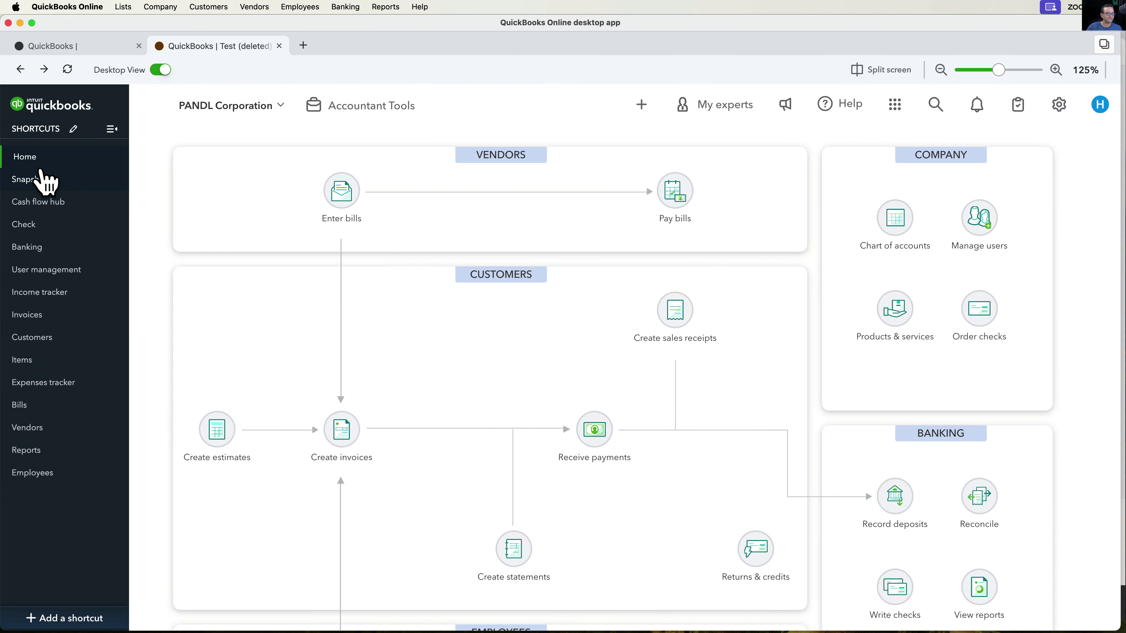
- Zoom the Home page in and out, ending zoomed out with the whole flowchart visible
key(super+equal)
key(super+equal)
key(super+equal)
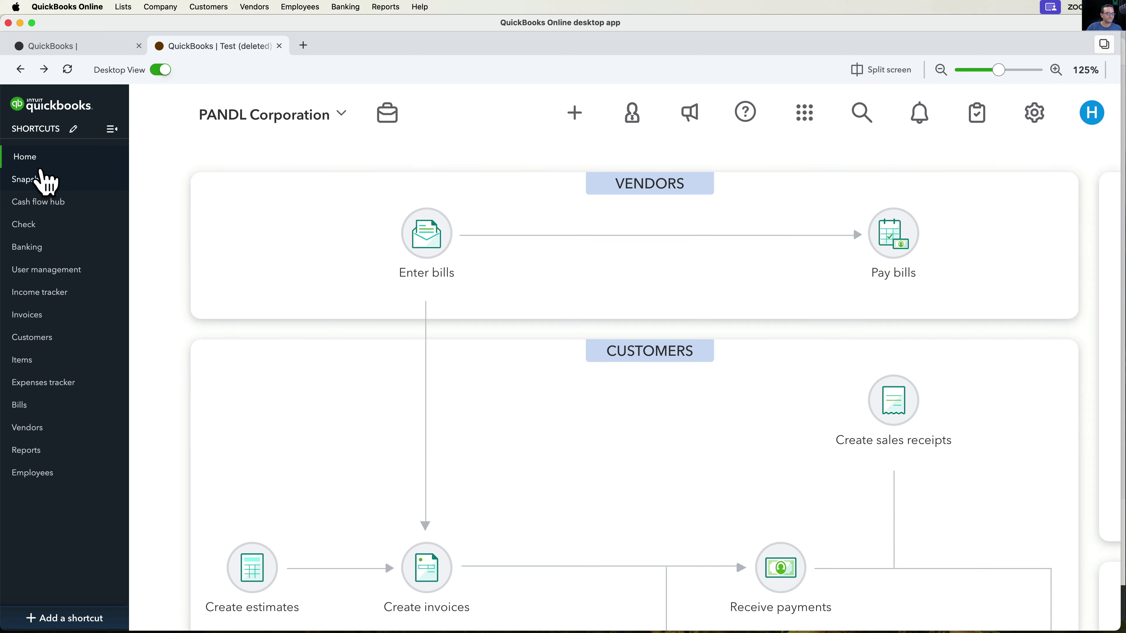
key(super+minus)
key(super+minus)
key(super+minus)
key(super+minus)
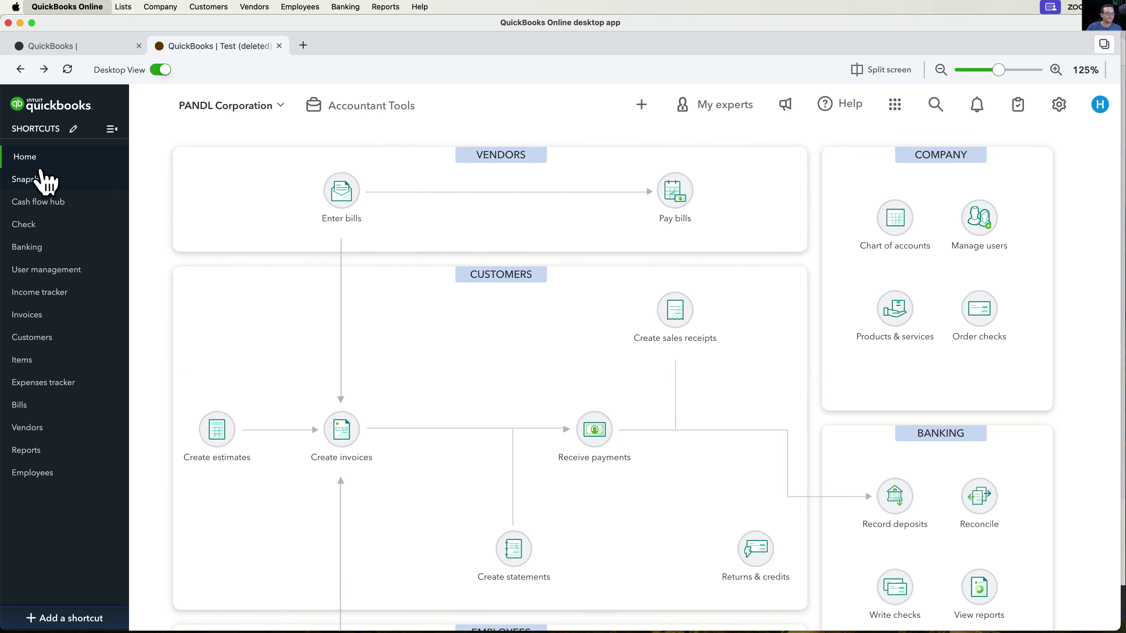
key(super+equal)
key(super+equal)
key(super+equal)
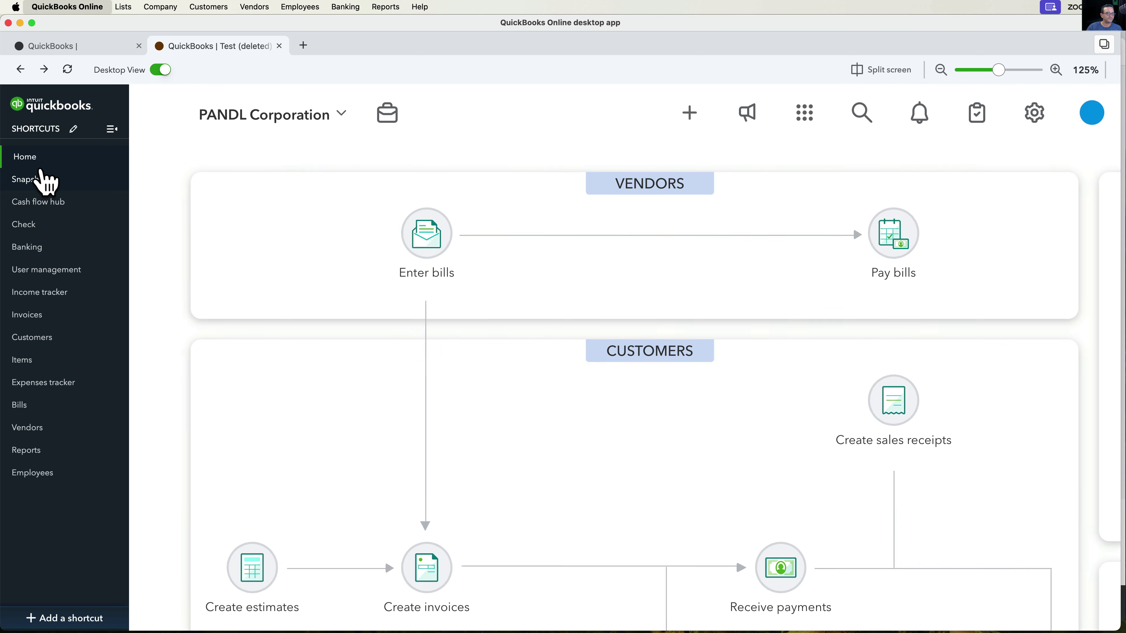
key(super+minus)
key(super+minus)
key(super+equal)
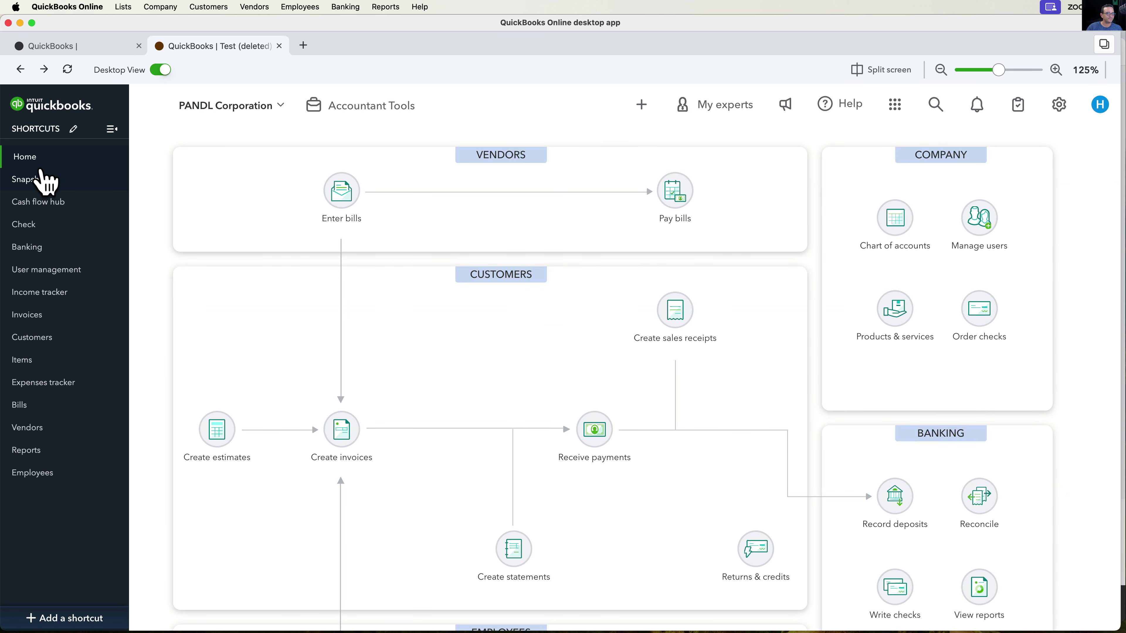
key(super+minus)
key(super+equal)
key(super+minus)
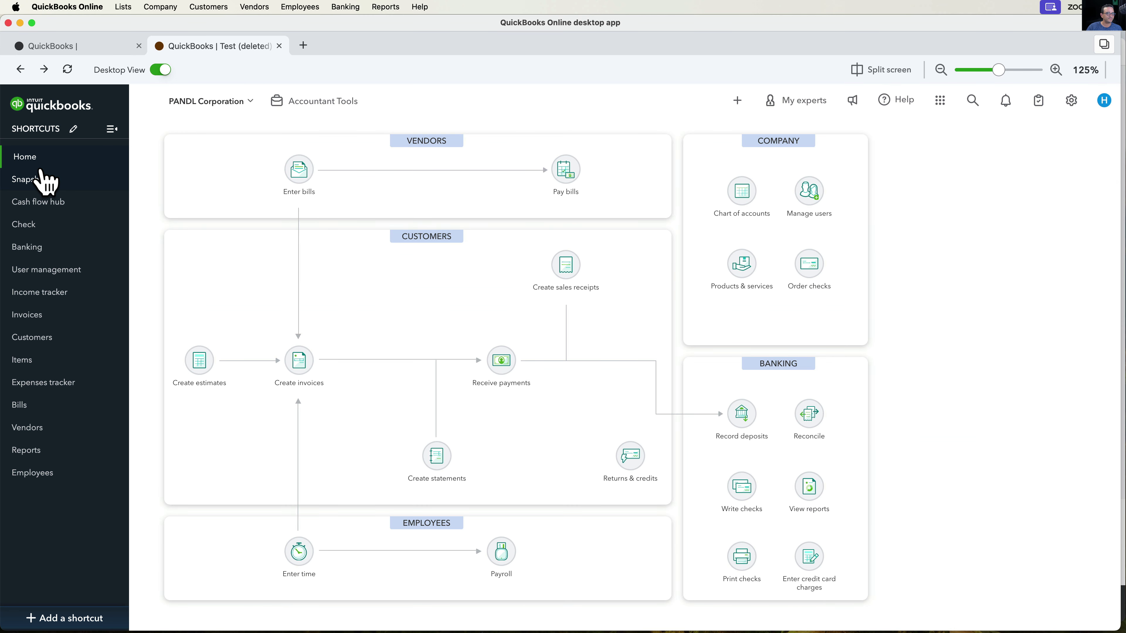
key(super+equal)
key(super+minus)
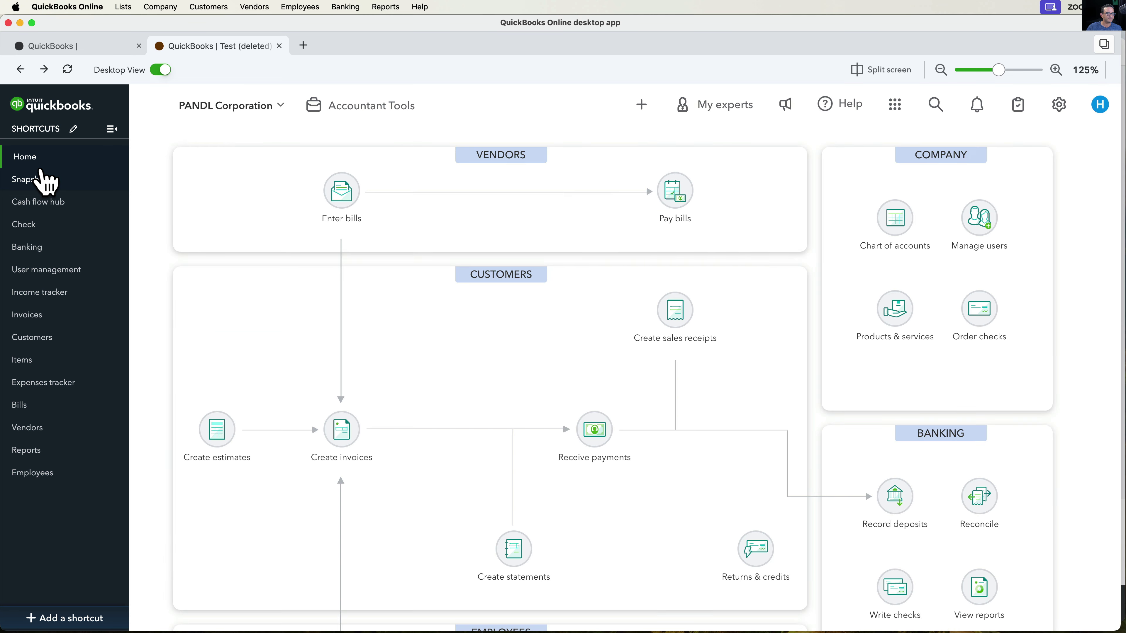
- View the Snapshot cash flow overview, then start blank Check #5559 from the Shortcuts sidebar
click(36, 177)
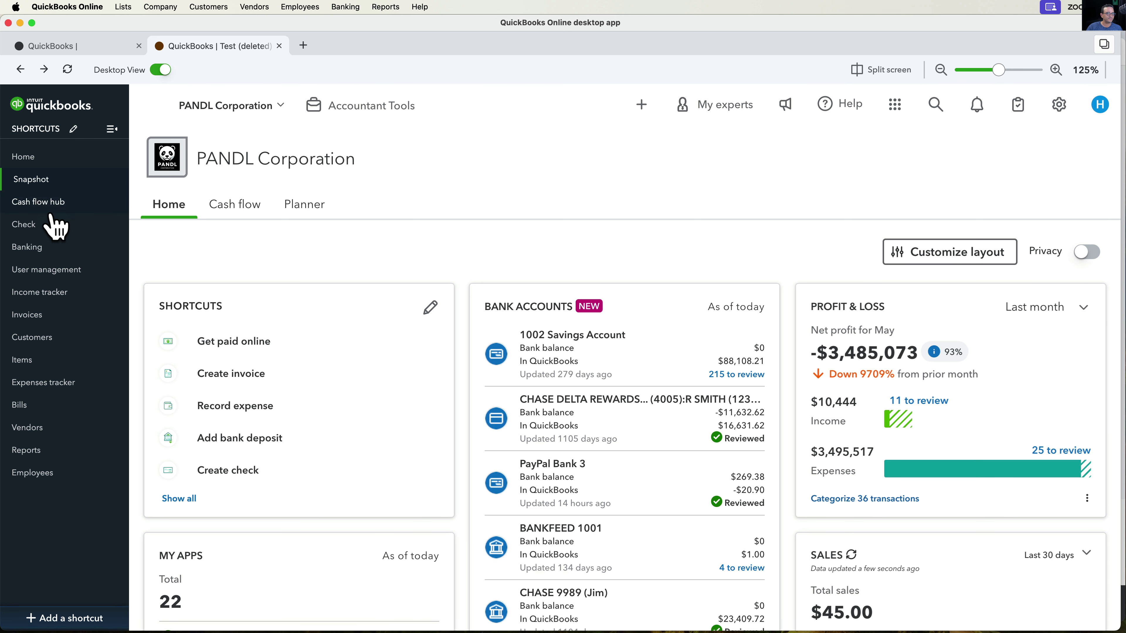
click(42, 204)
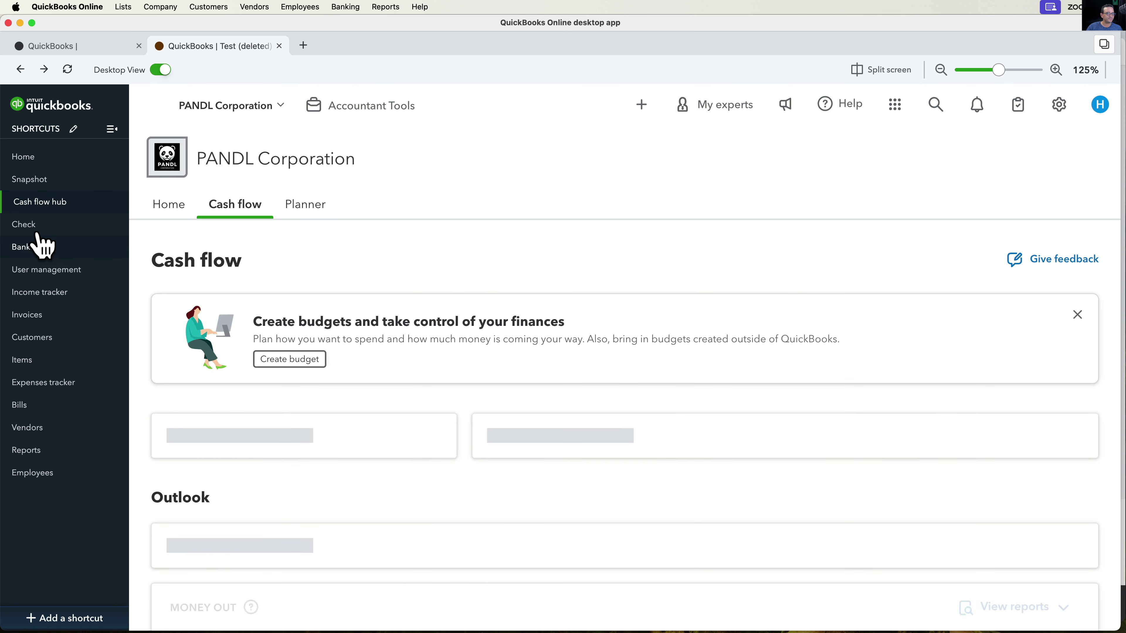
click(28, 226)
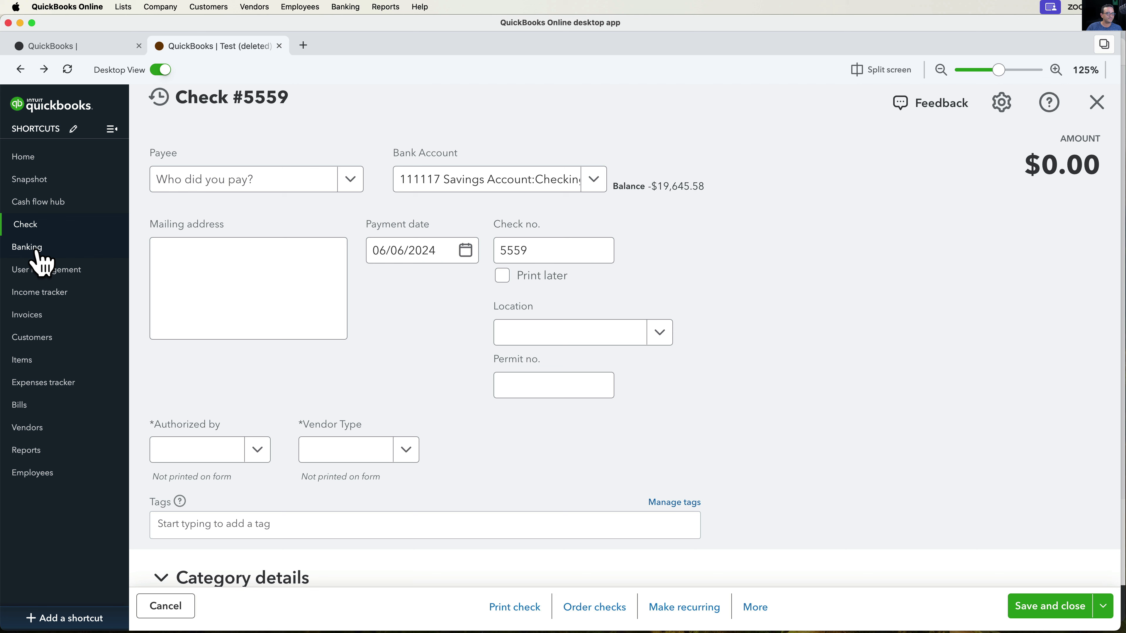
- In Chrome, close the blank invoice and view the + New menu, then return to the app
click(1124, 445)
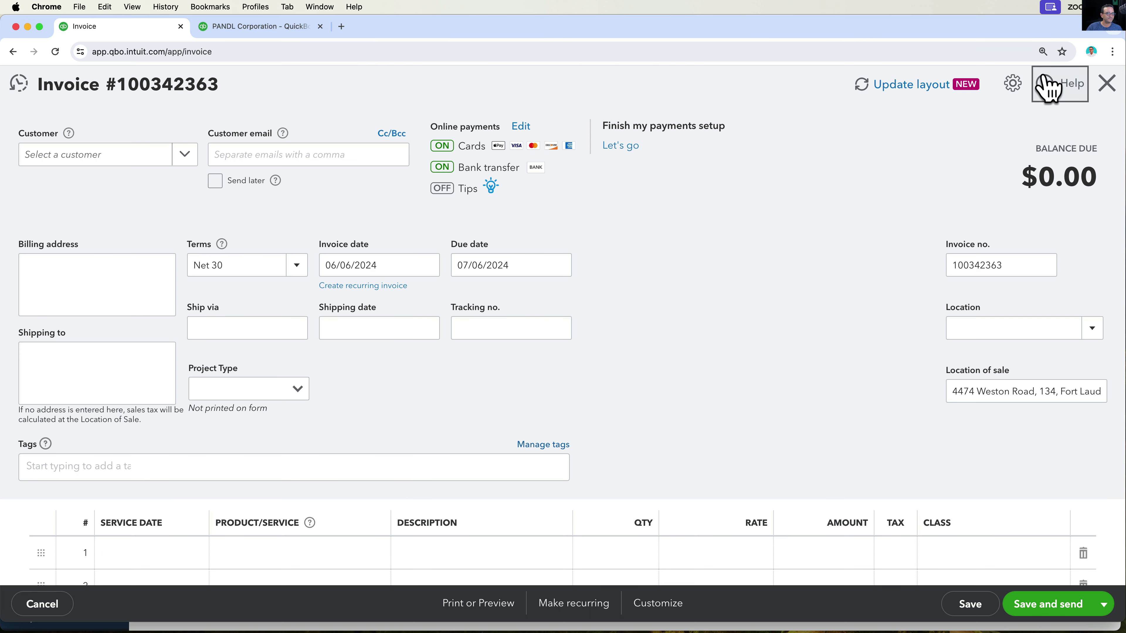
click(1105, 84)
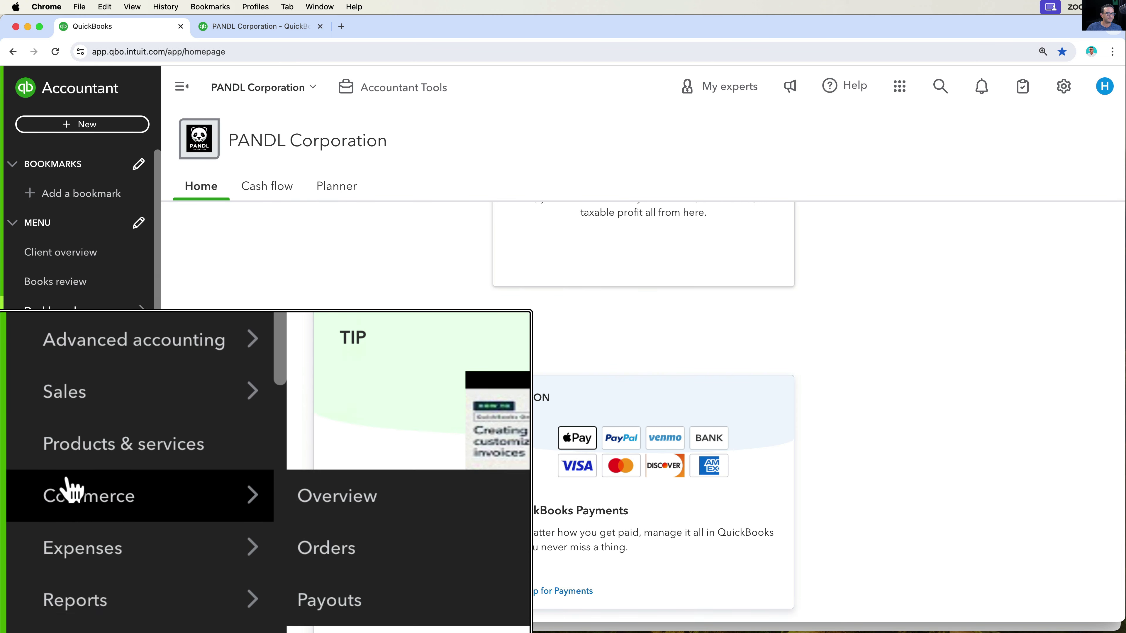
mouse_move(33, 396)
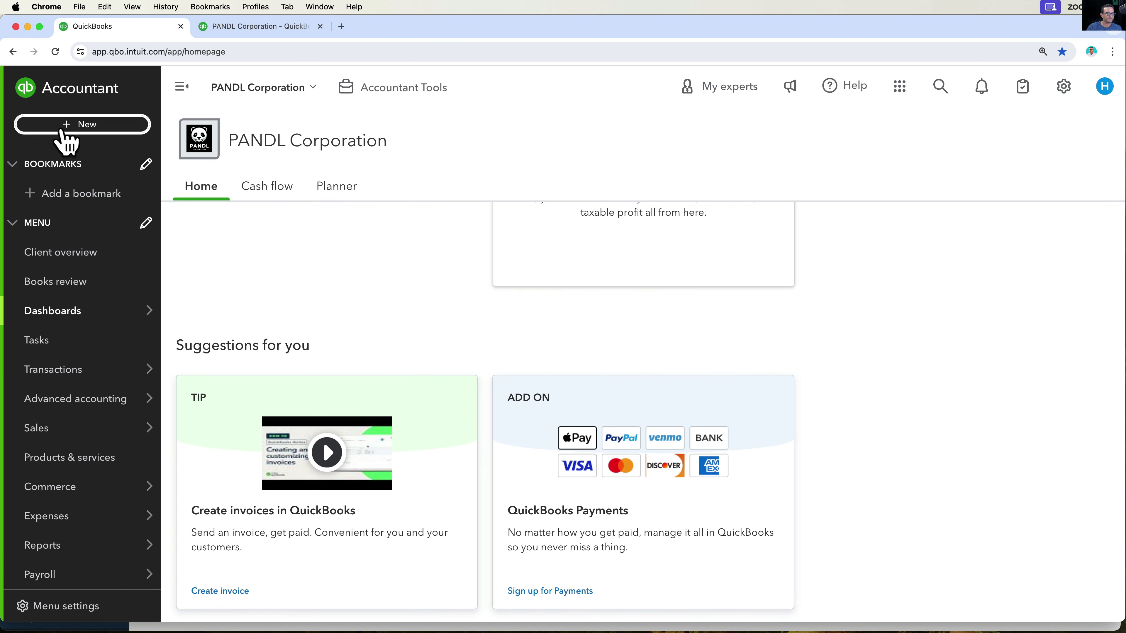
click(64, 129)
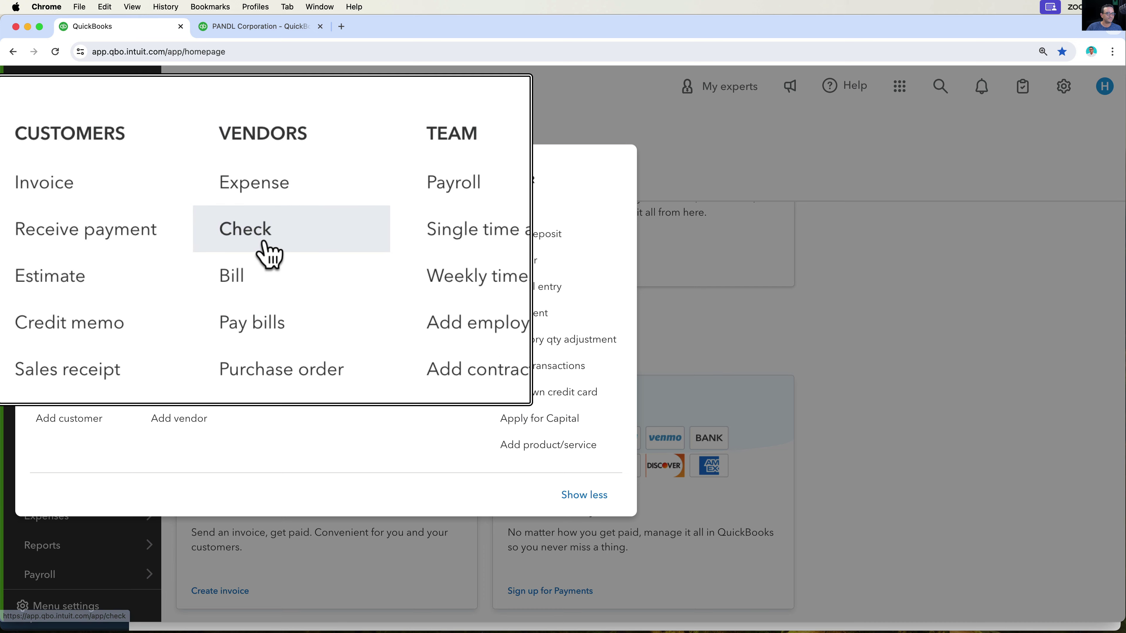
key(super+Tab)
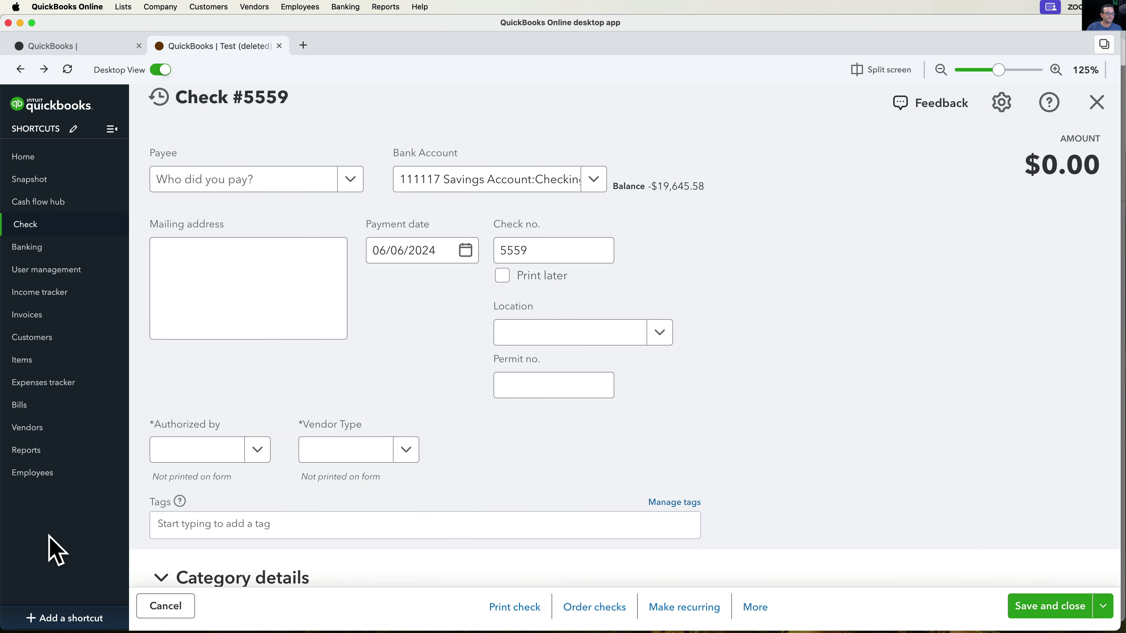
- Start editing the sidebar shortcuts and search the available list for 'Bil'
click(74, 129)
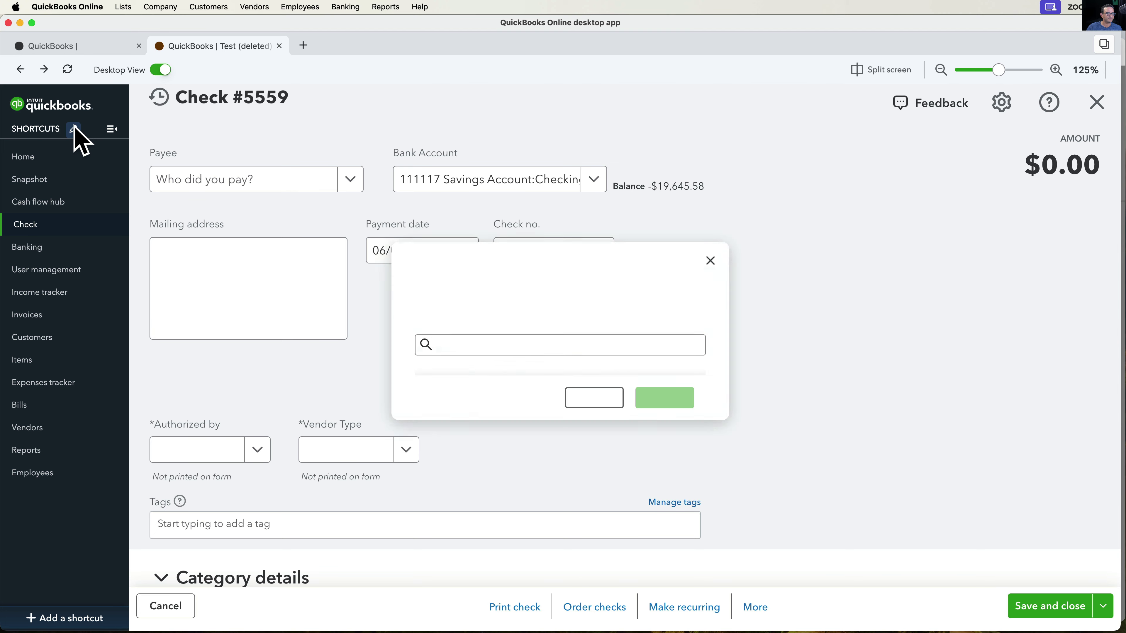
scroll(533, 345, down, 3)
scroll(535, 355, down, 10)
click(493, 260)
text(Bill)
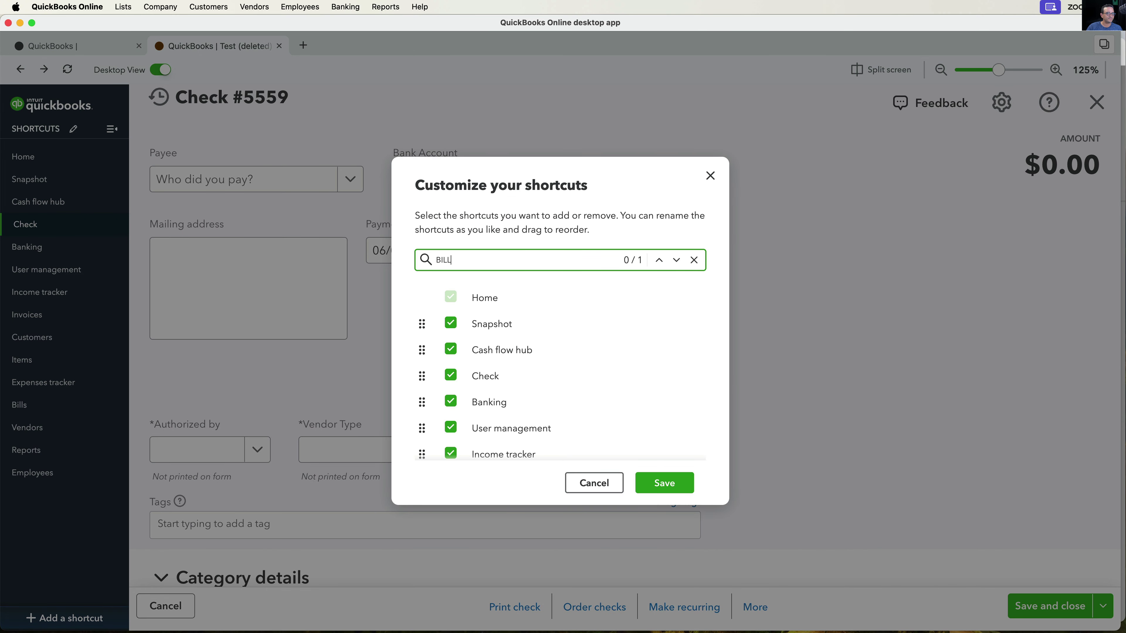
scroll(563, 360, down, 5)
scroll(563, 351, up, 4)
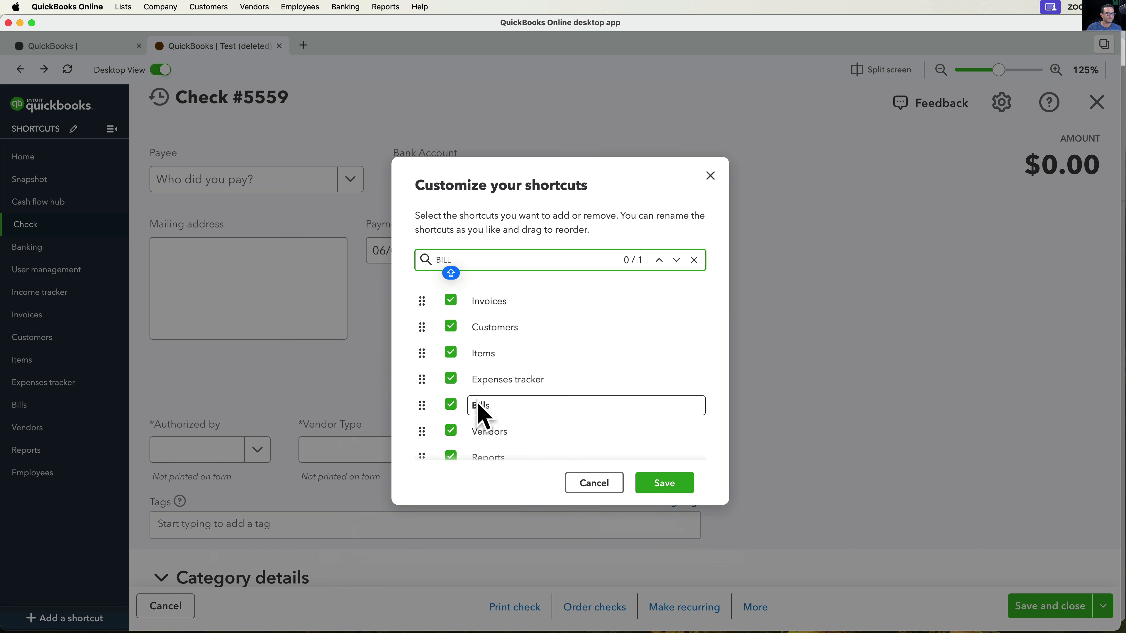
scroll(488, 417, down, 3)
scroll(485, 417, down, 1)
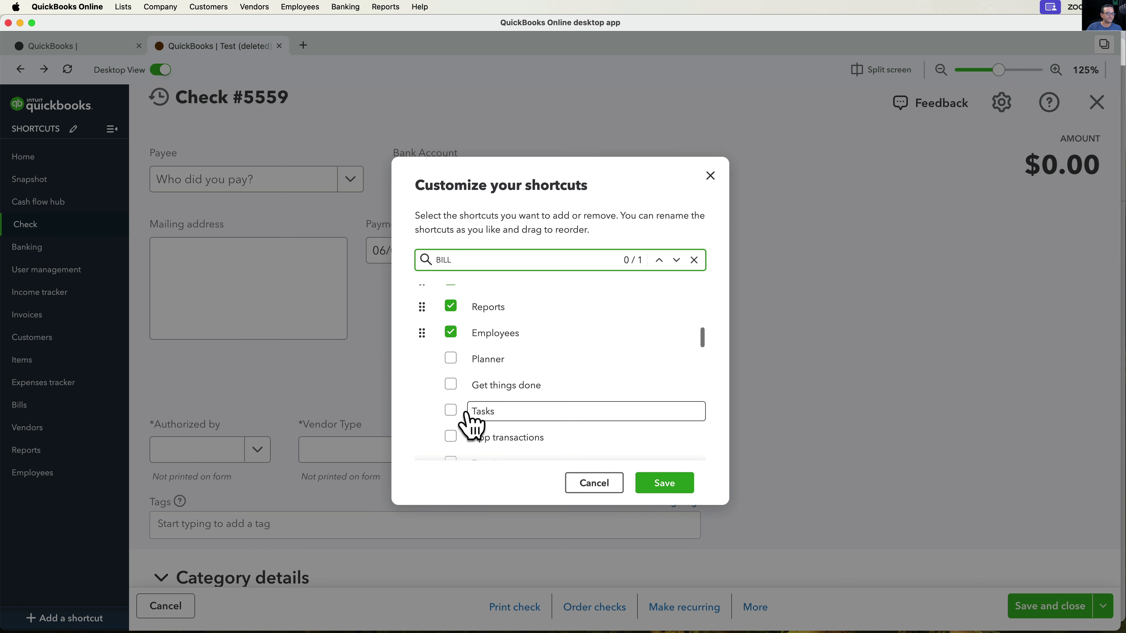
- Add Tasks, Receipts, Reconcile, Rules and Chart of accounts, and save the shortcuts
click(489, 410)
click(452, 391)
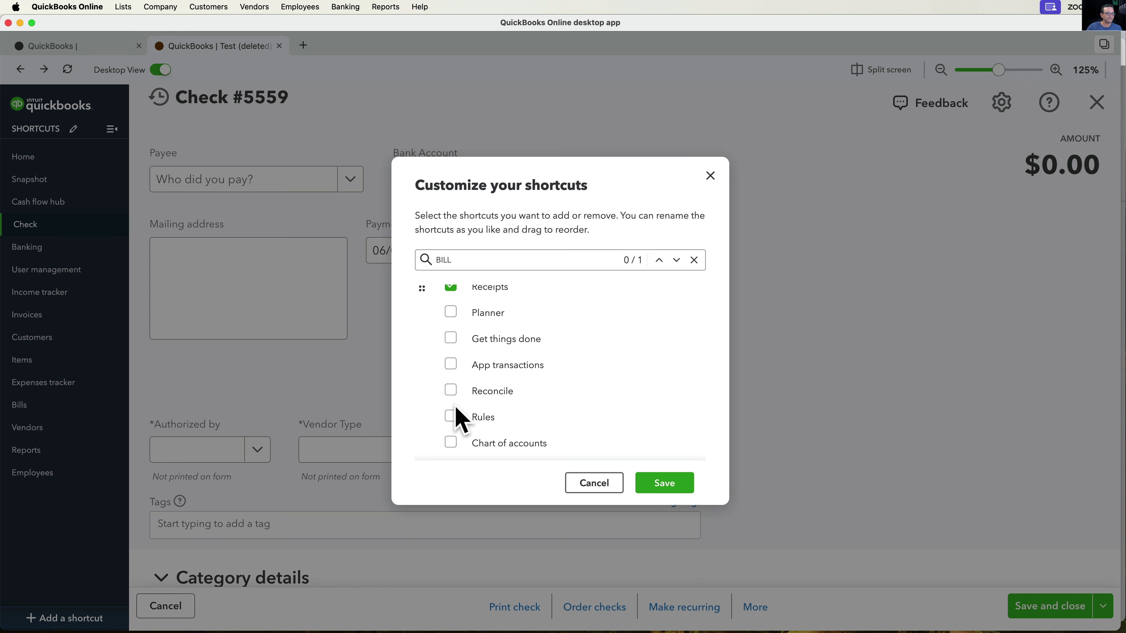
click(452, 391)
click(452, 392)
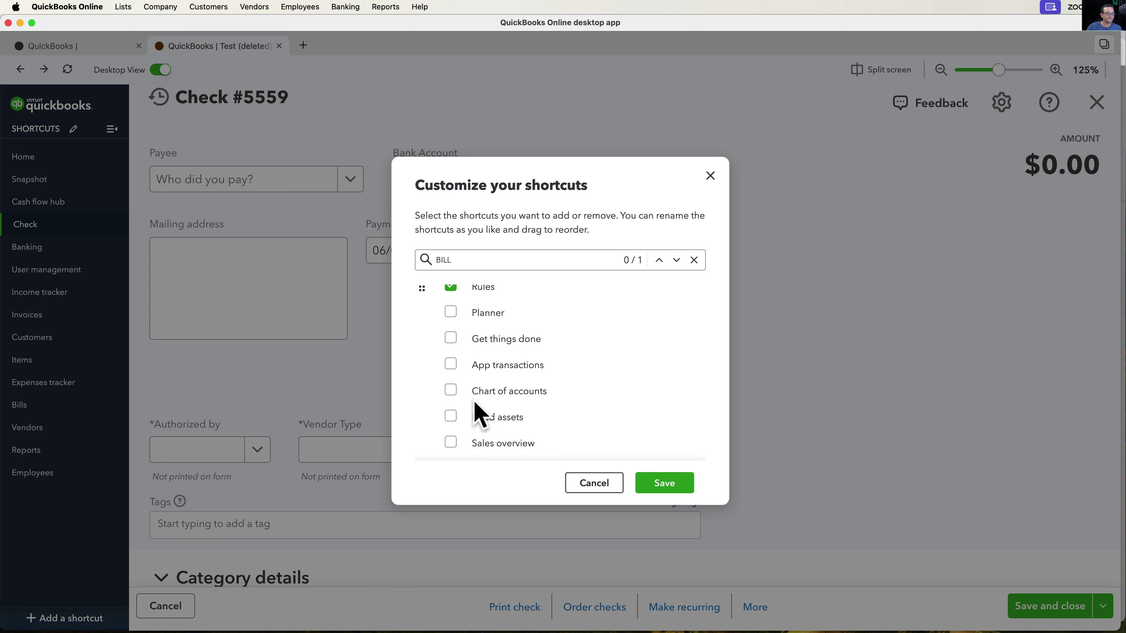
click(452, 391)
click(662, 487)
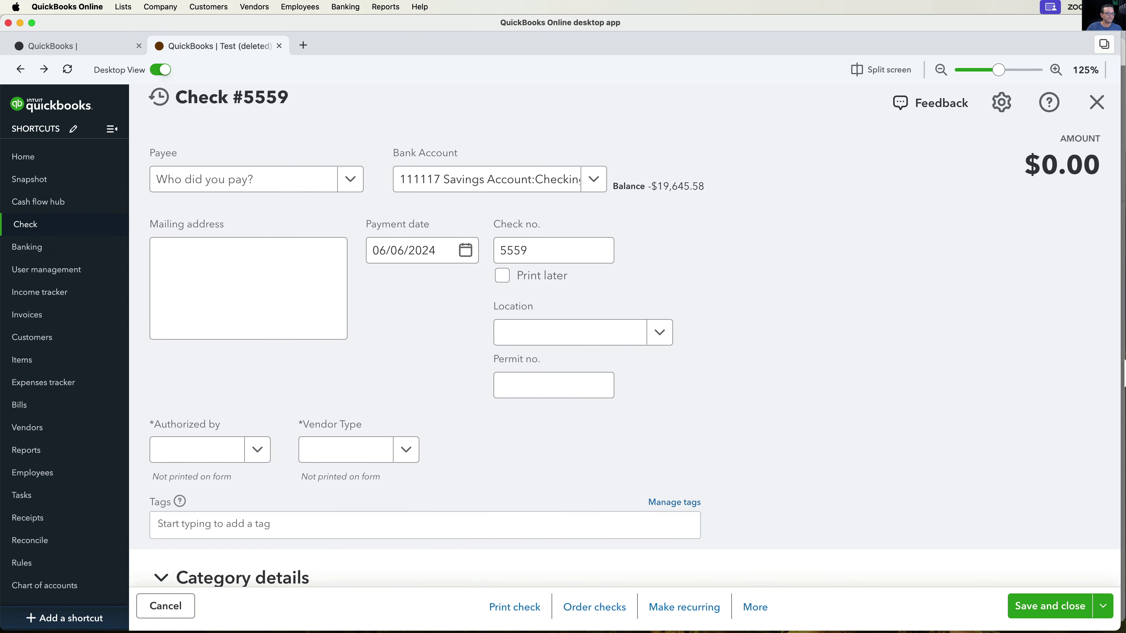
- In Chrome's Customize this menu, search BILLS, tick Bills as a bookmark and save
key(super+Tab)
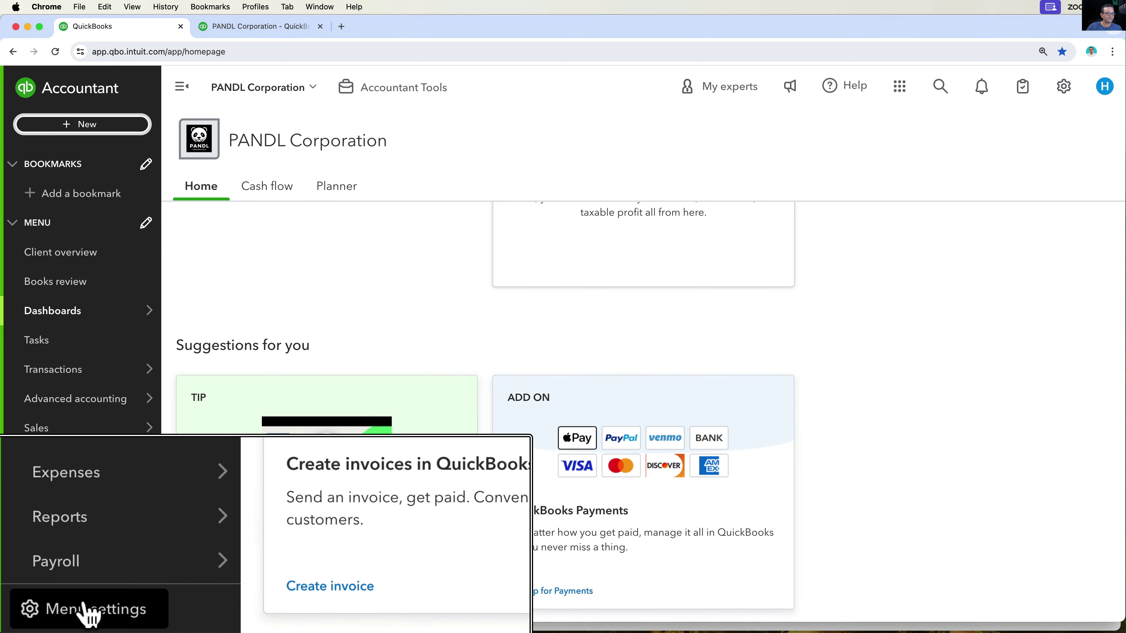
click(40, 606)
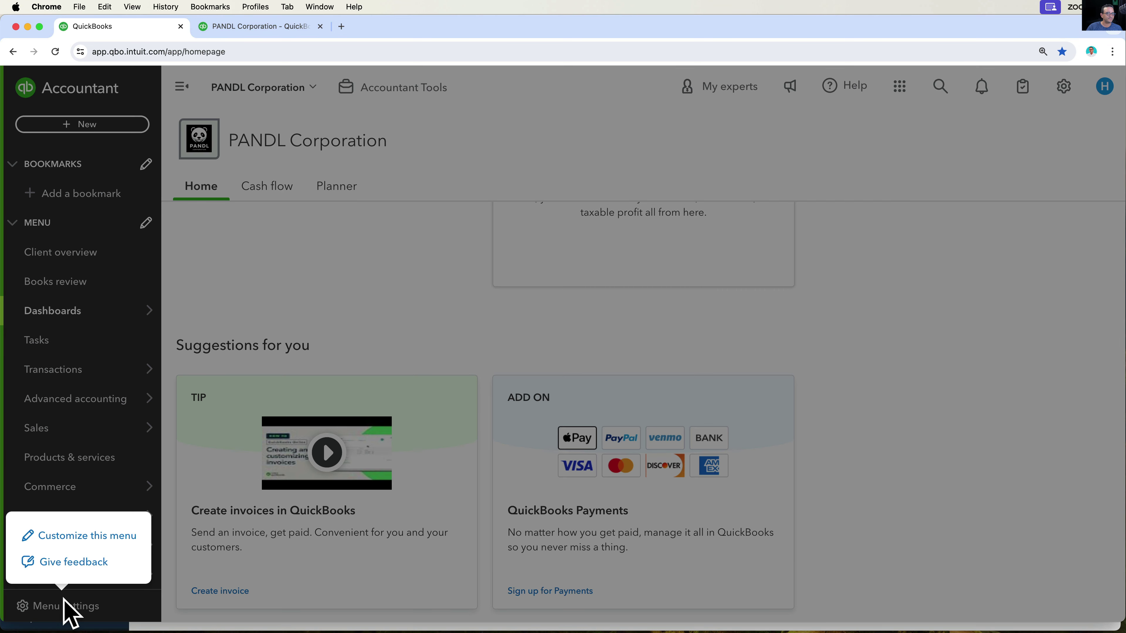
click(91, 556)
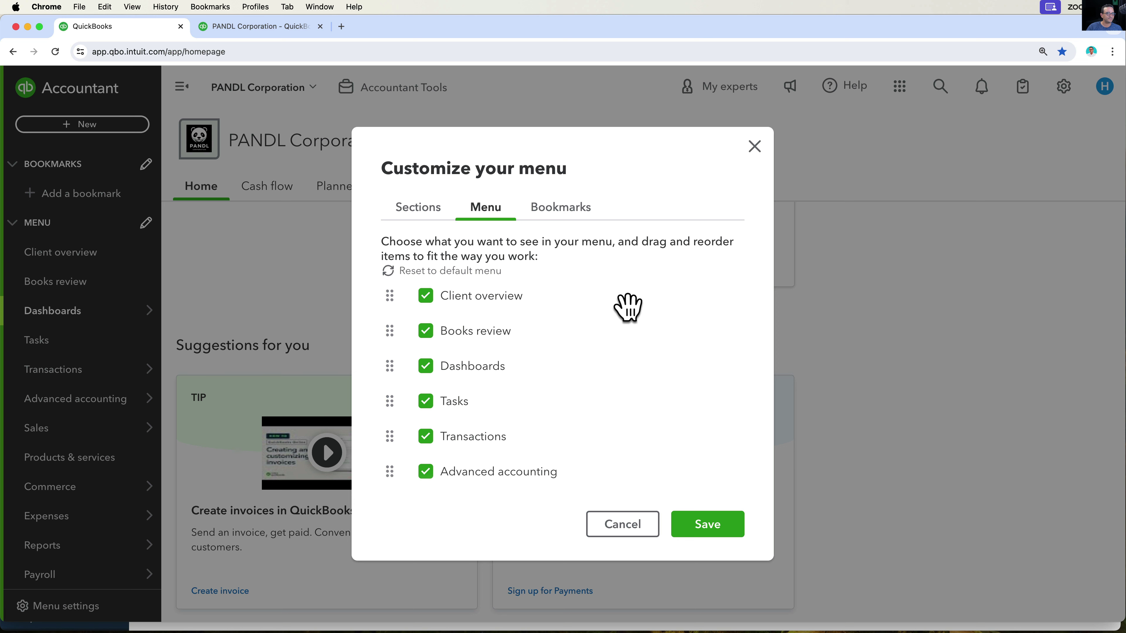
scroll(450, 390, down, 15)
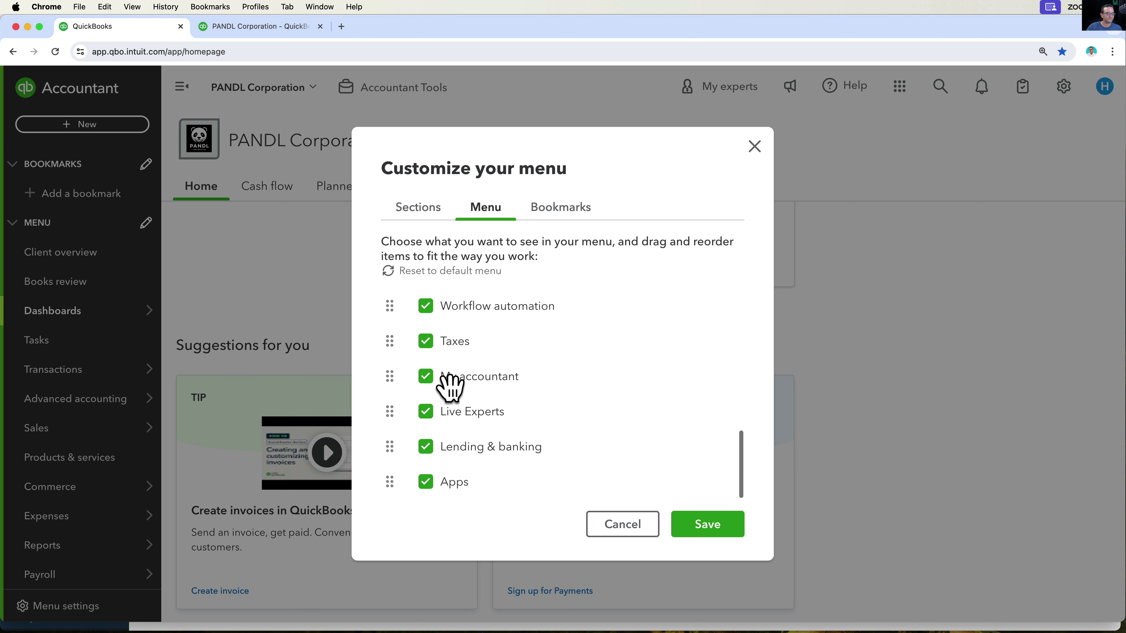
click(559, 212)
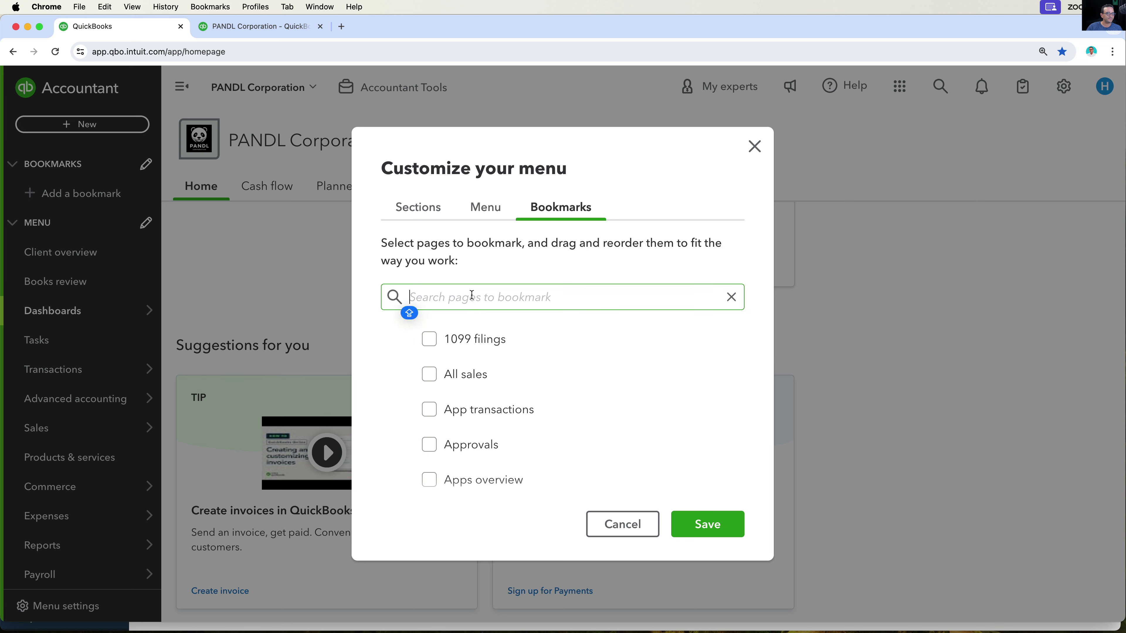
text(BILLS)
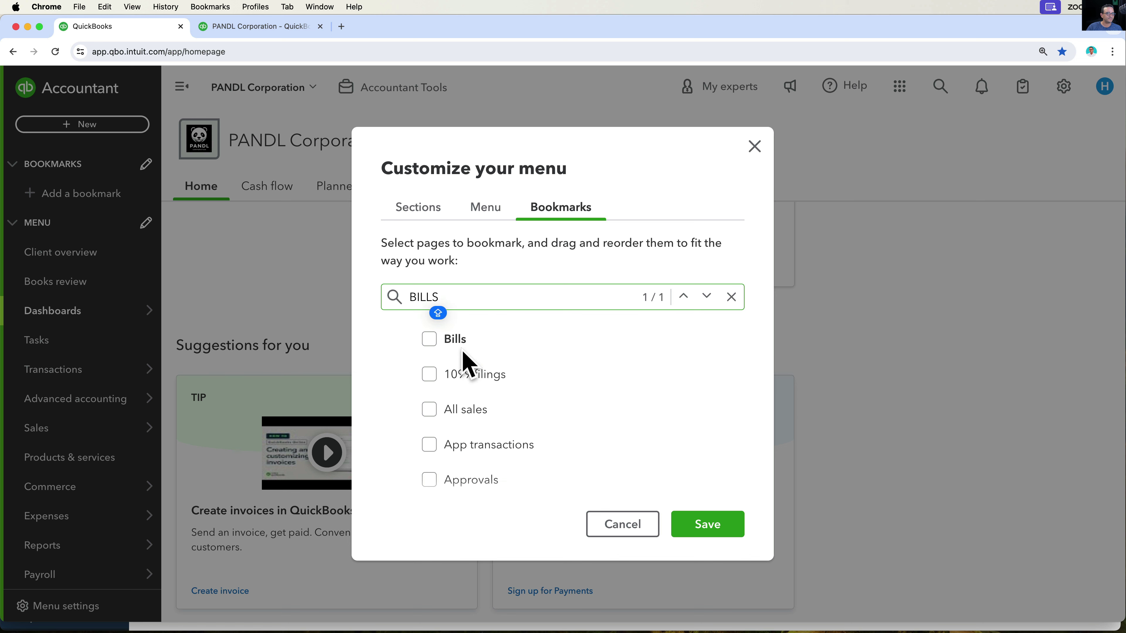
click(434, 344)
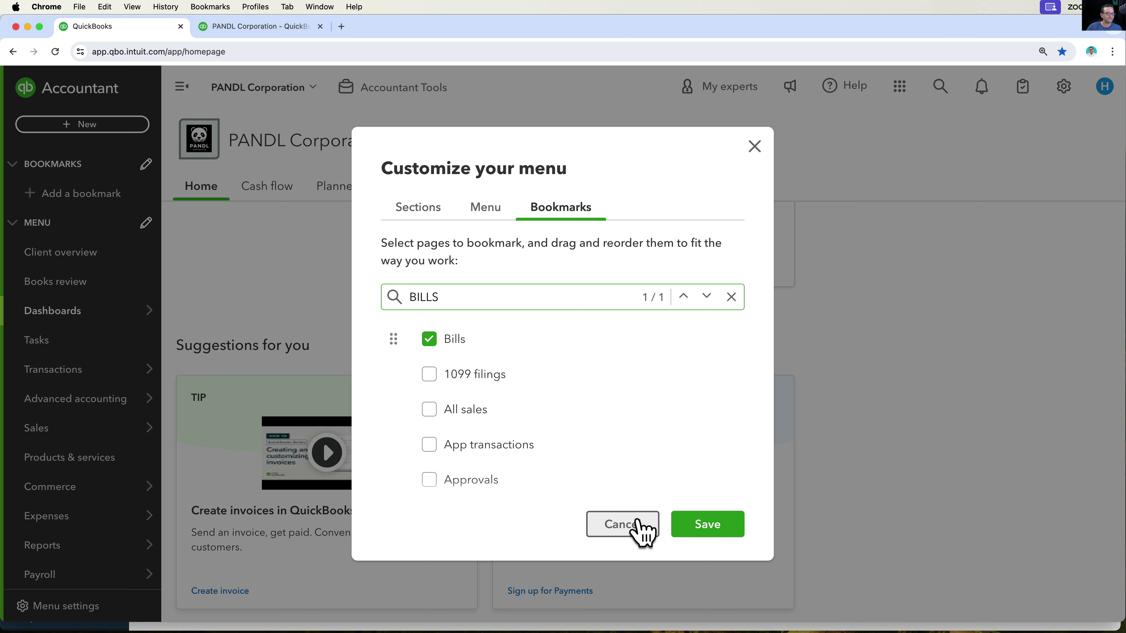
click(707, 540)
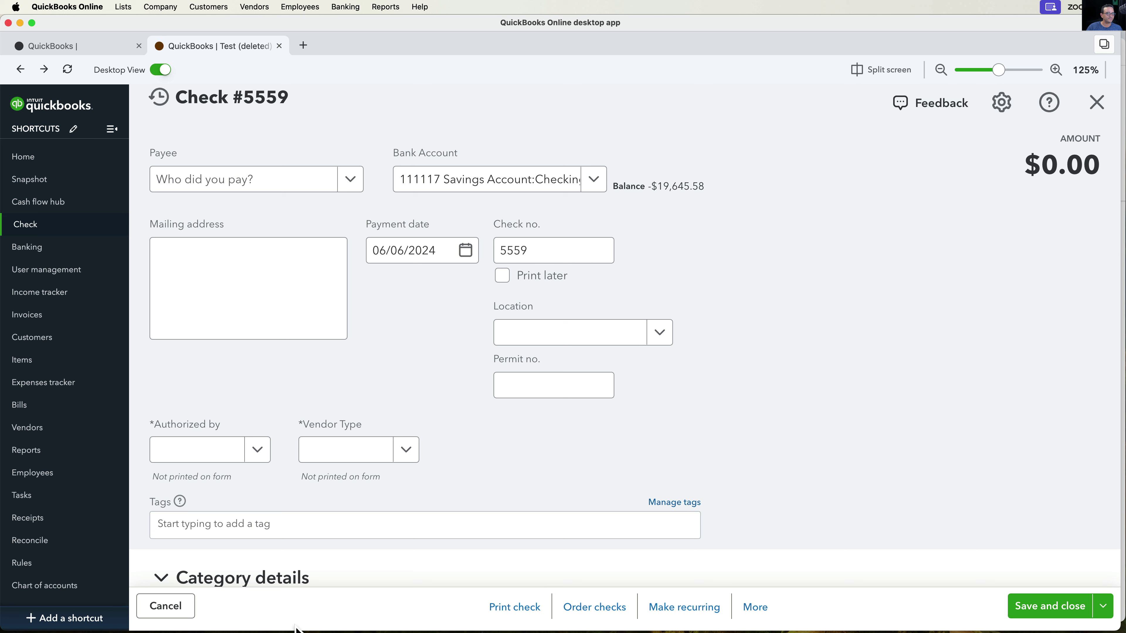
- Choose Lists > Classes to display the 17 classes, including #CLASS, Abc and ABX
scroll(186, 375, down, 8)
scroll(189, 379, up, 3)
scroll(188, 378, up, 5)
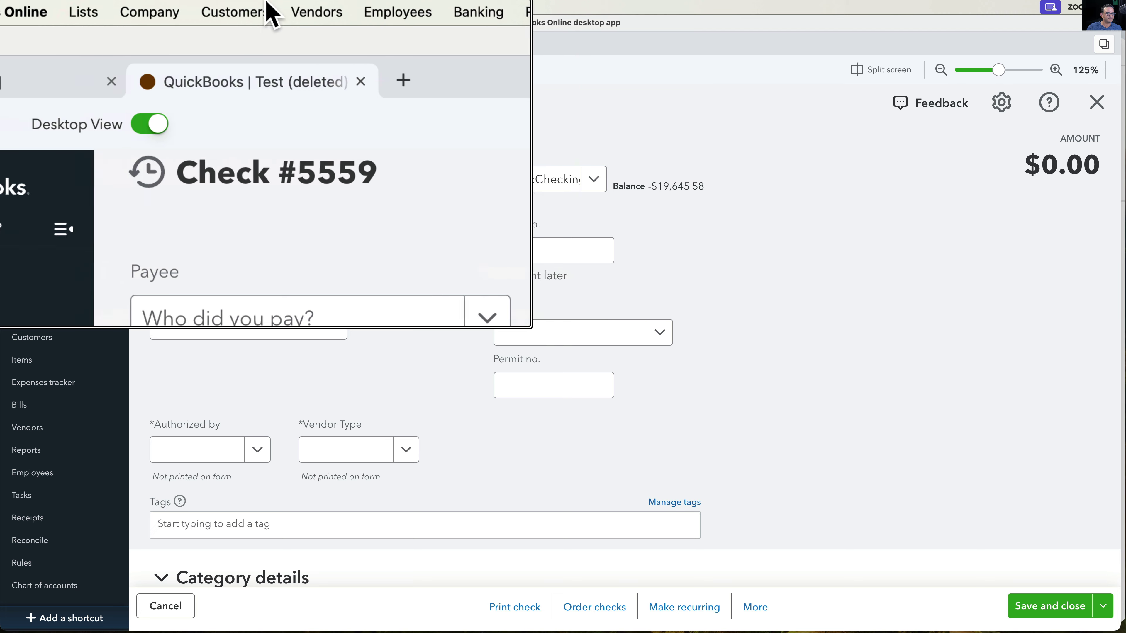
click(124, 7)
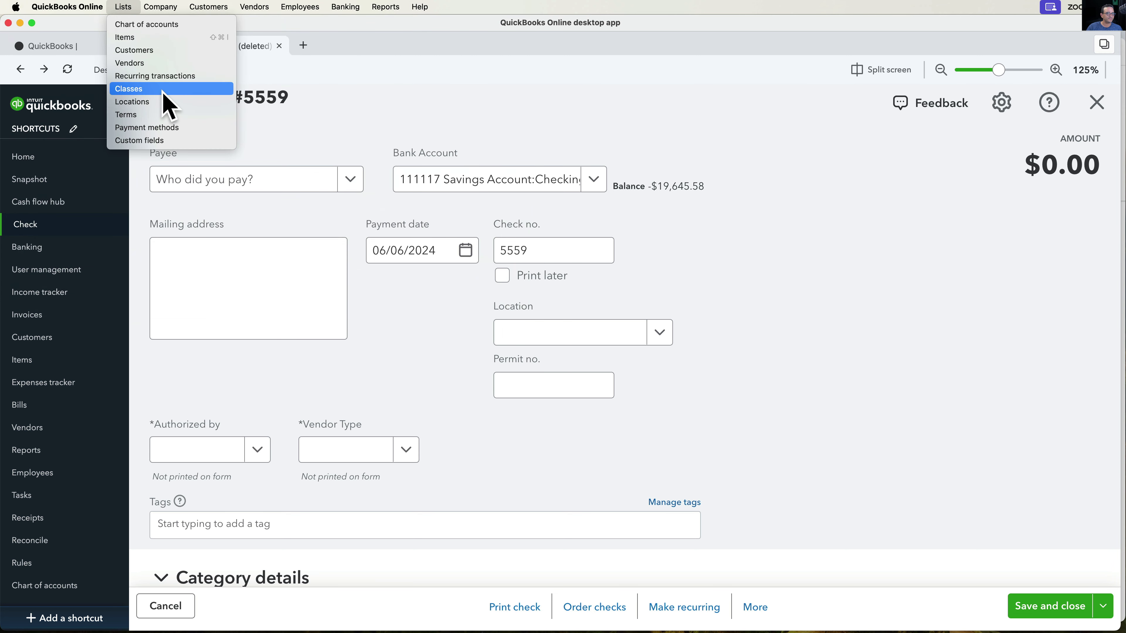
click(161, 90)
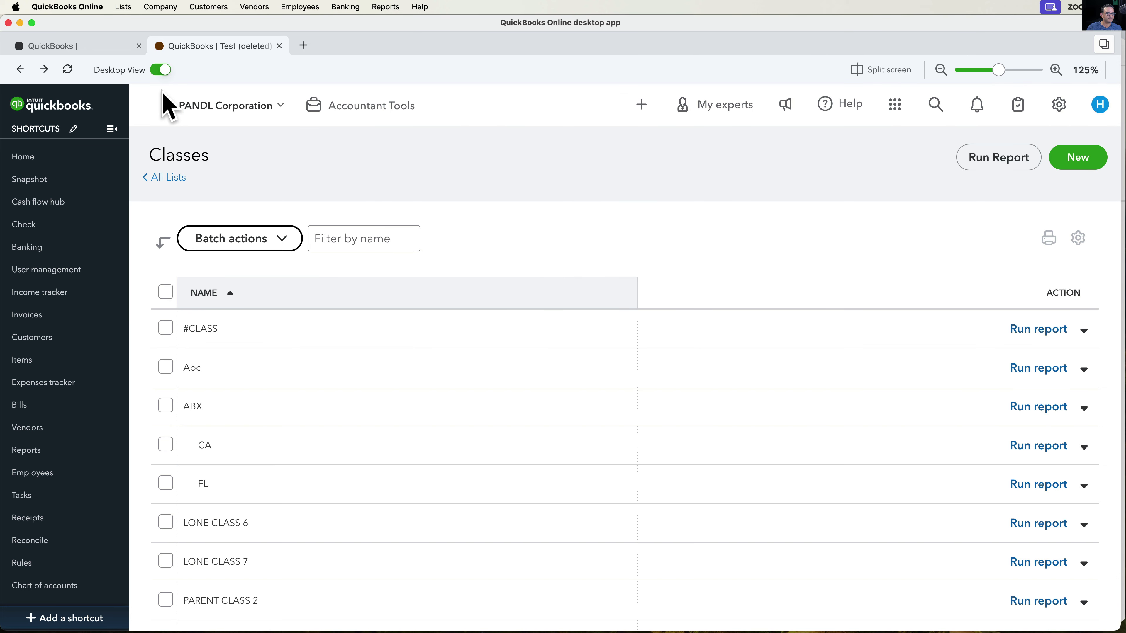
click(209, 7)
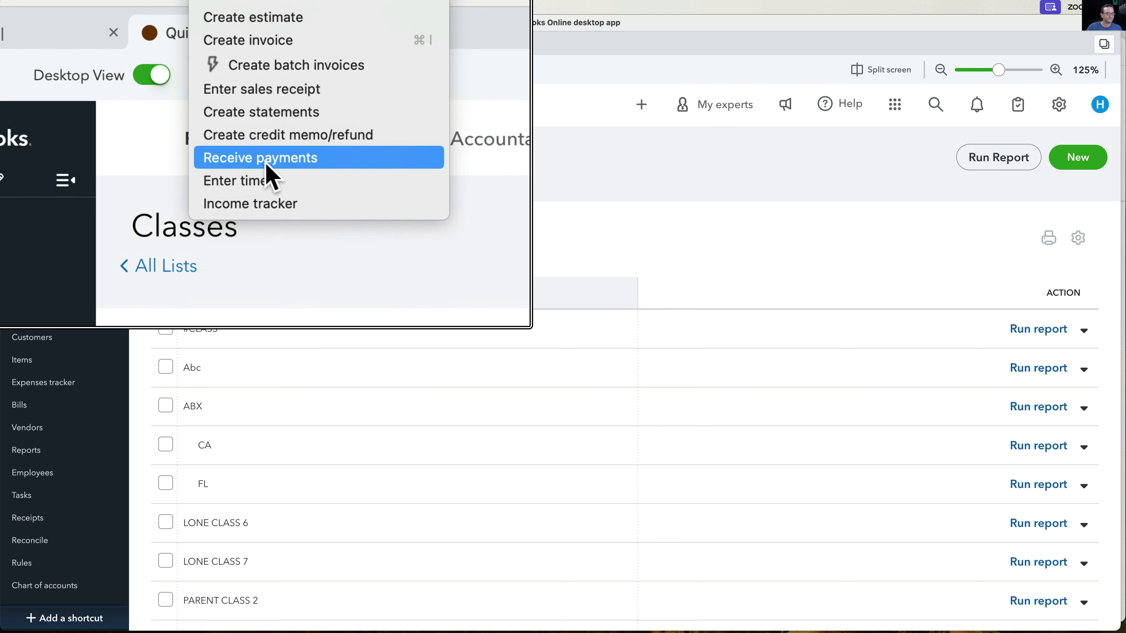
click(224, 115)
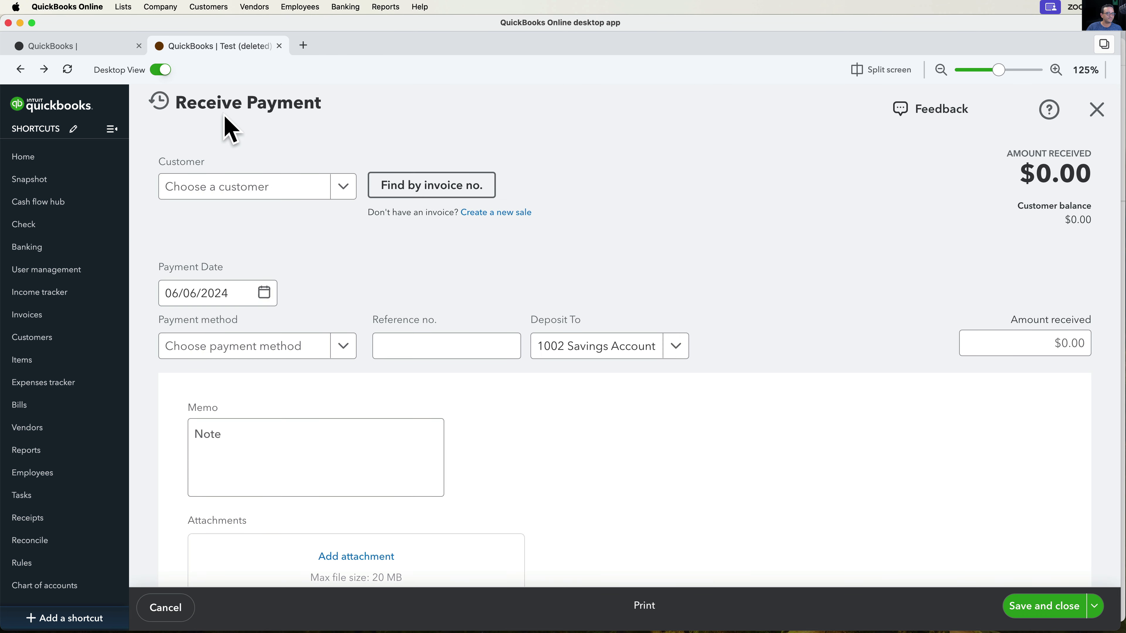
scroll(251, 153, down, 3)
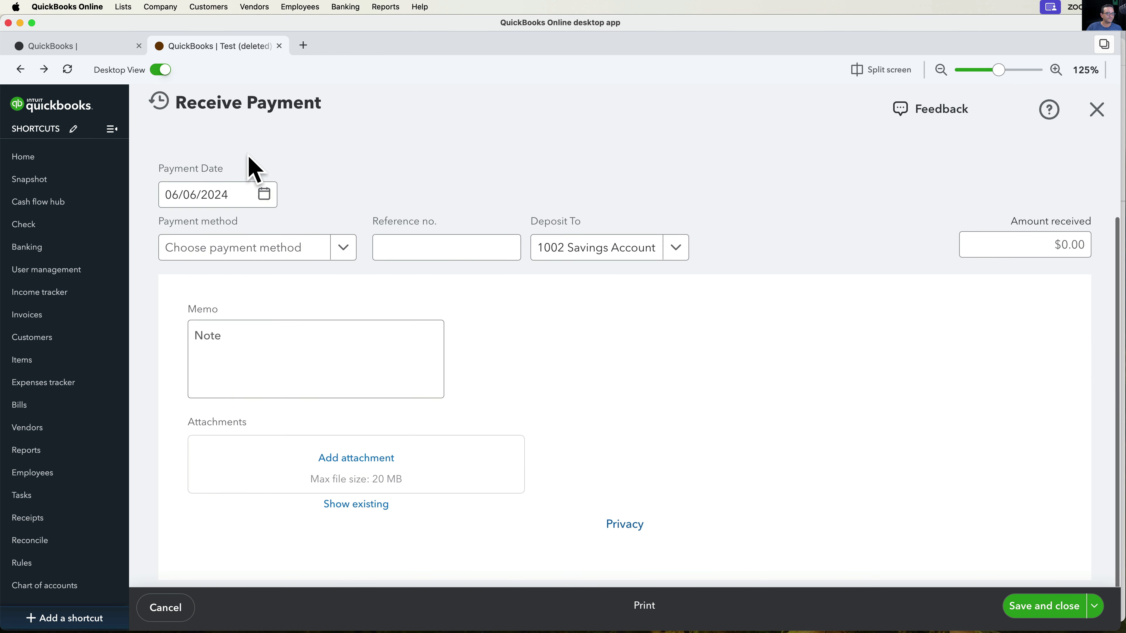
scroll(468, 280, up, 3)
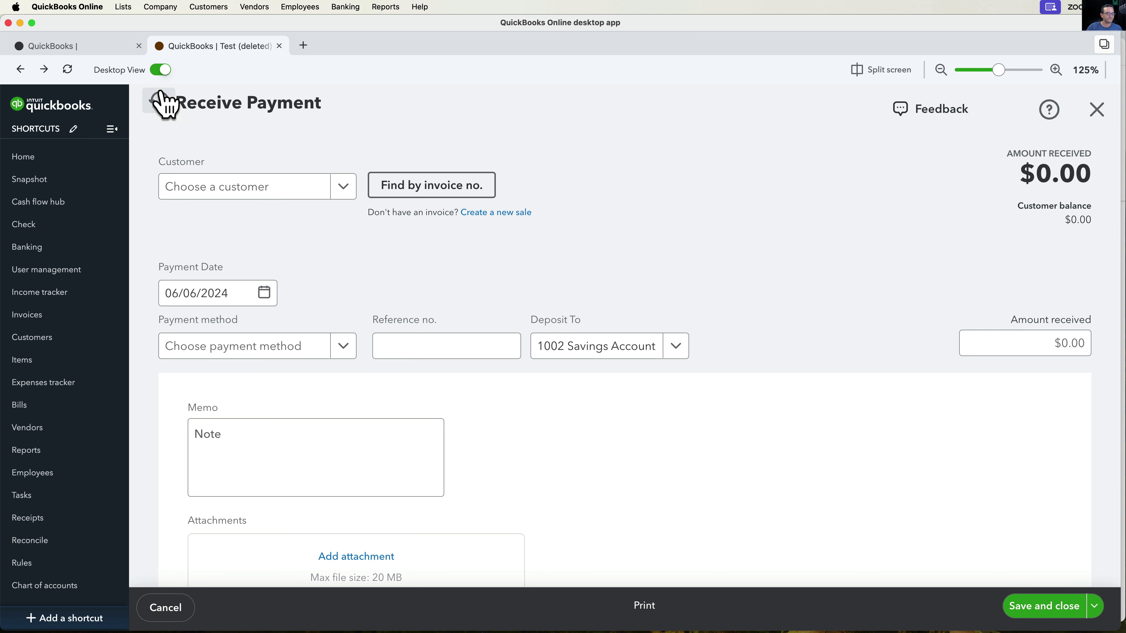
- Turn Desktop View off, close the blank receive payment form, then turn Desktop View back on
click(162, 70)
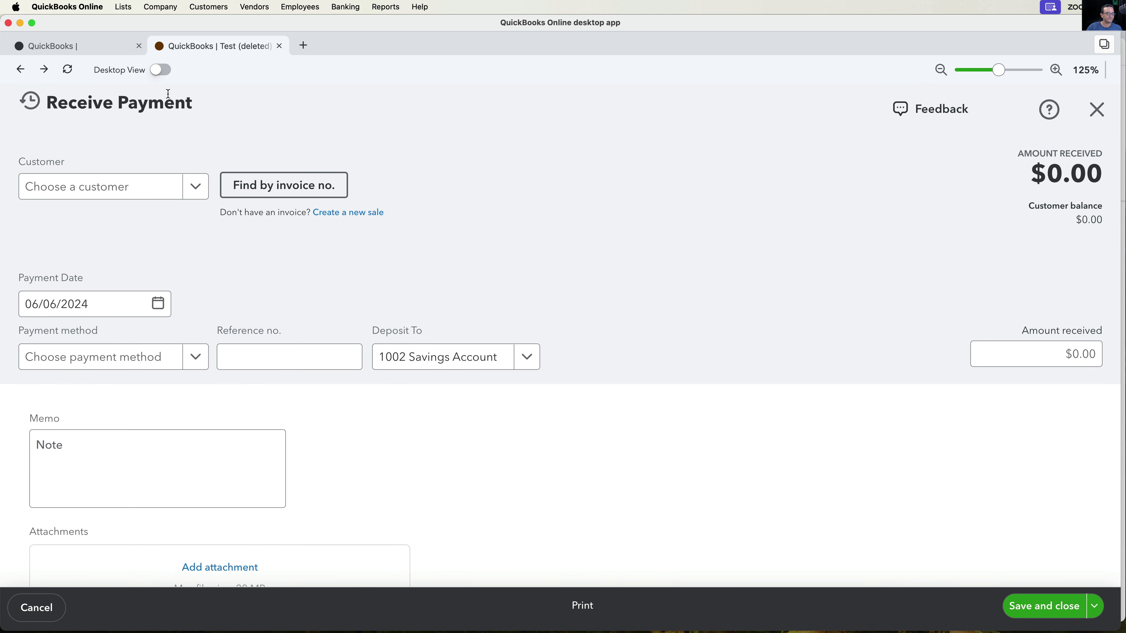
click(1096, 110)
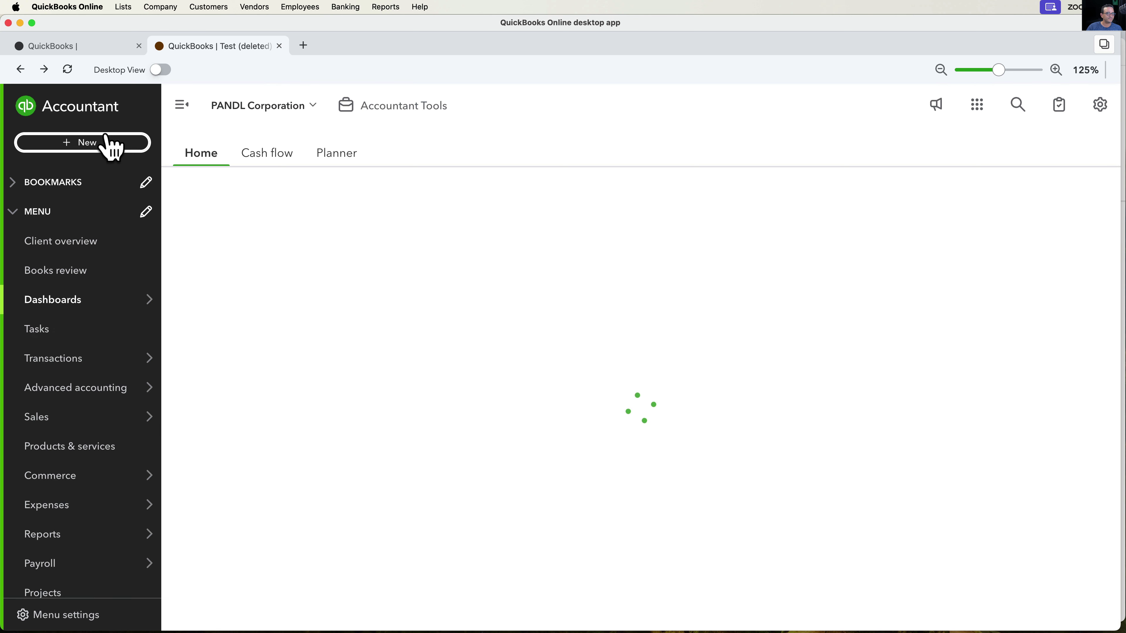
click(92, 144)
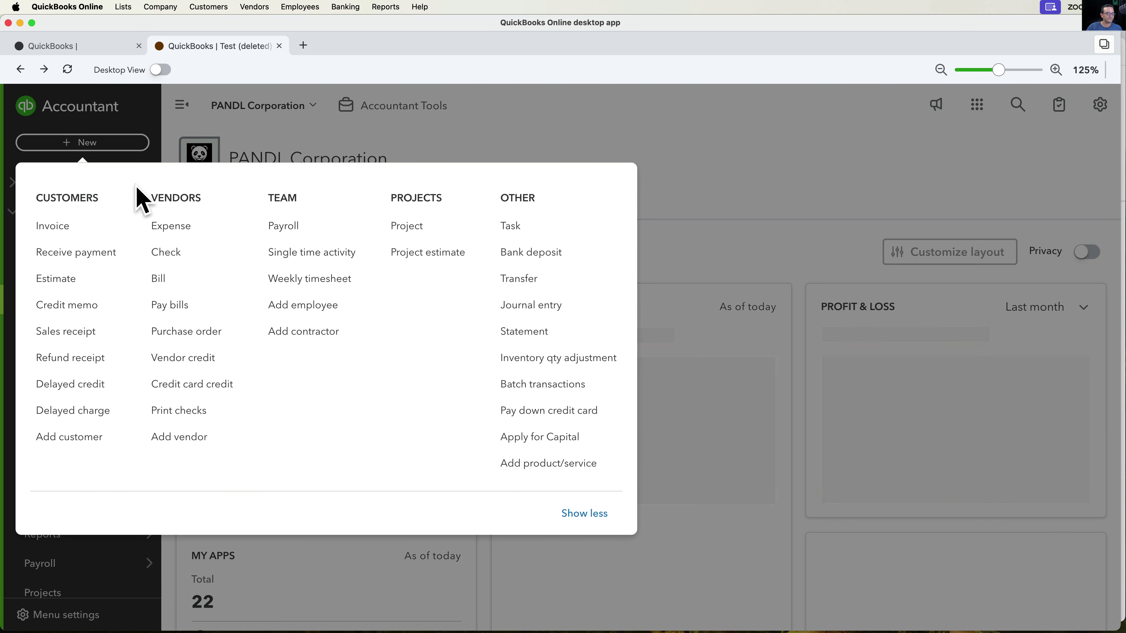
click(106, 311)
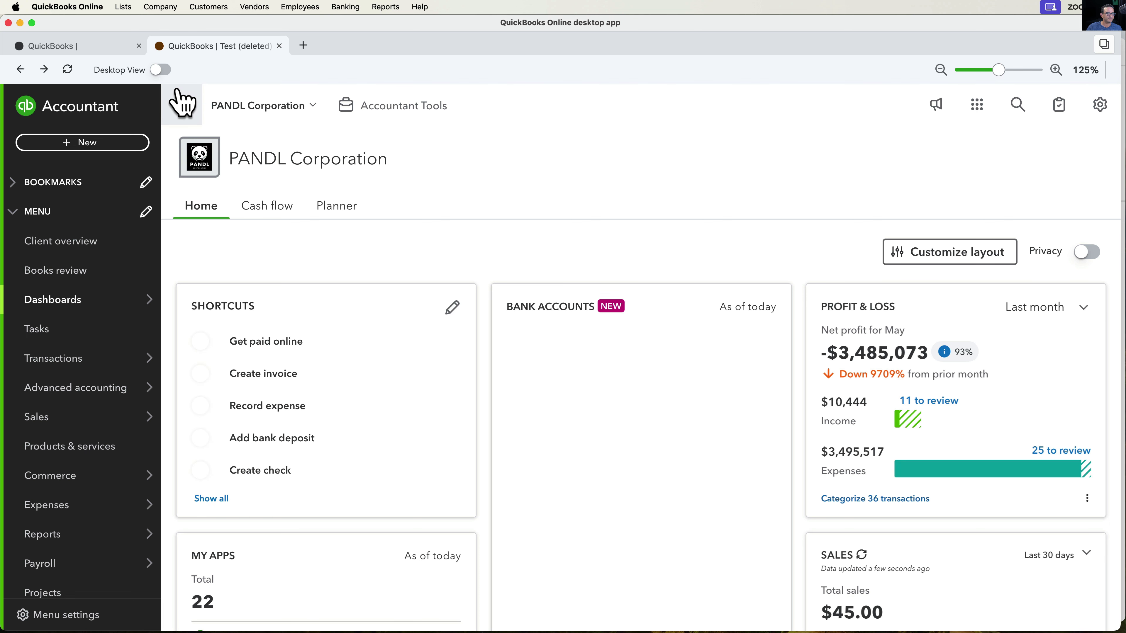
click(162, 71)
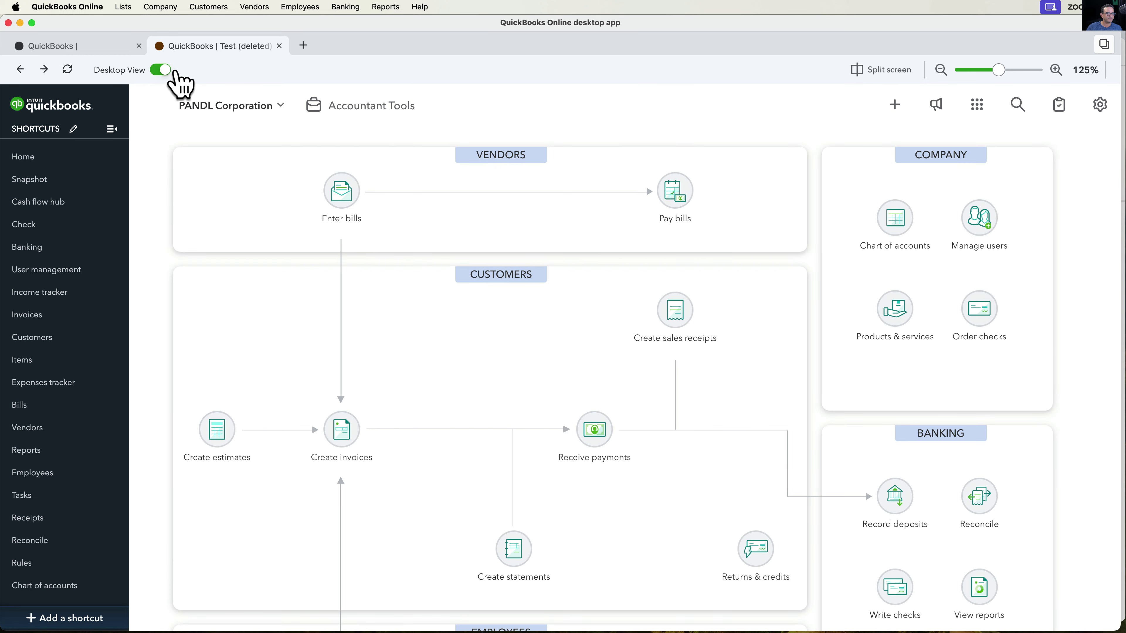
- Expand Reports > Company and Financials to list Profit and Loss and Balance Sheet
click(386, 7)
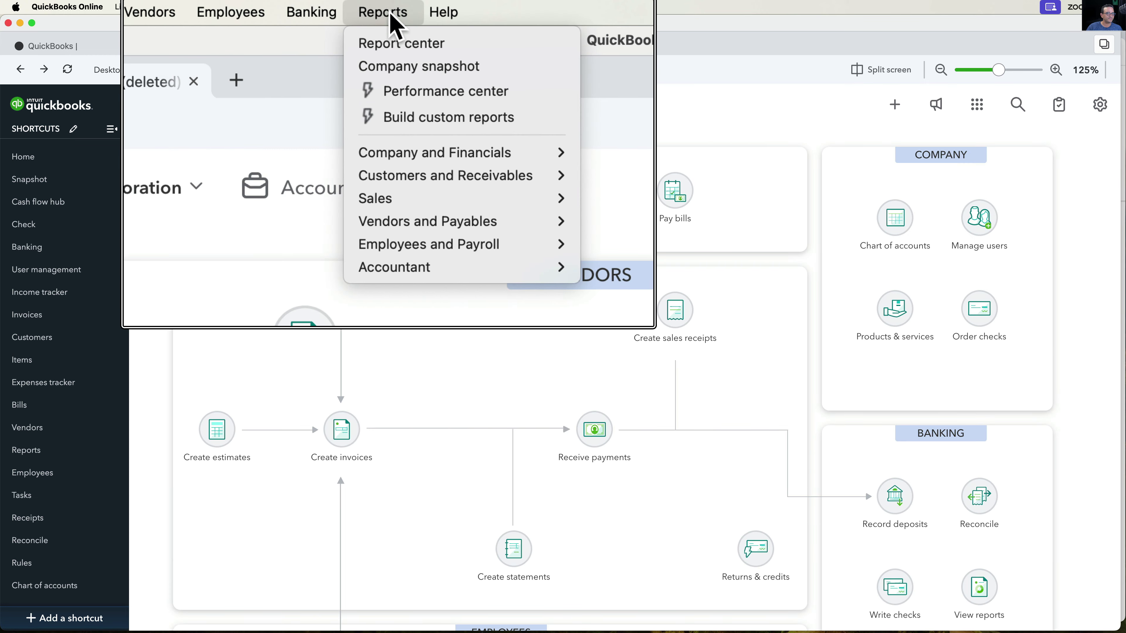
mouse_move(442, 87)
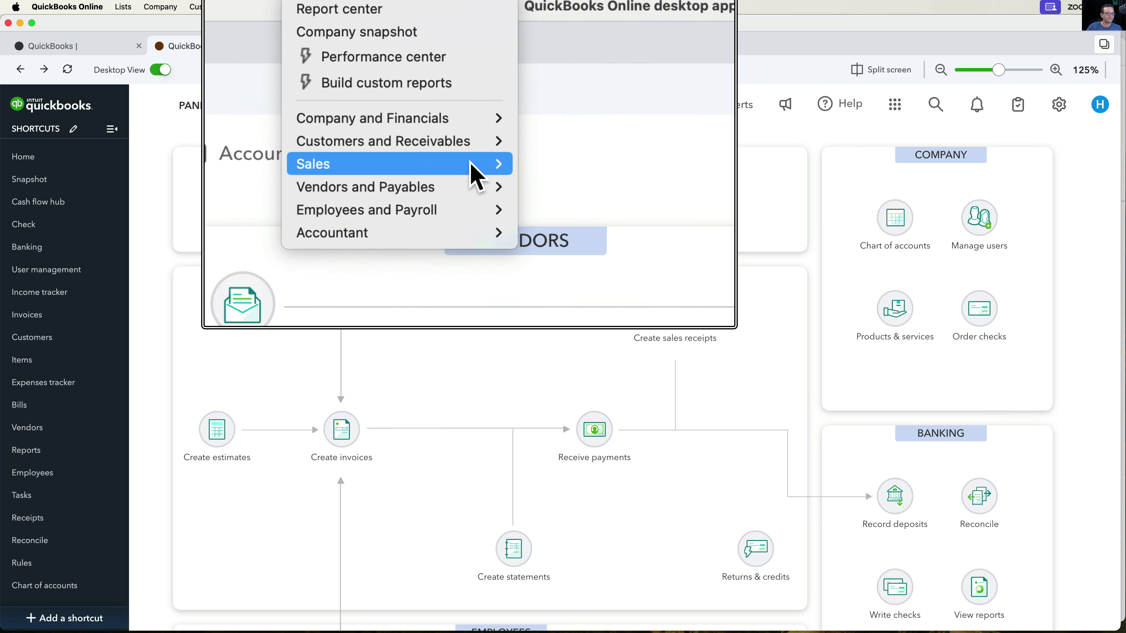
mouse_move(477, 150)
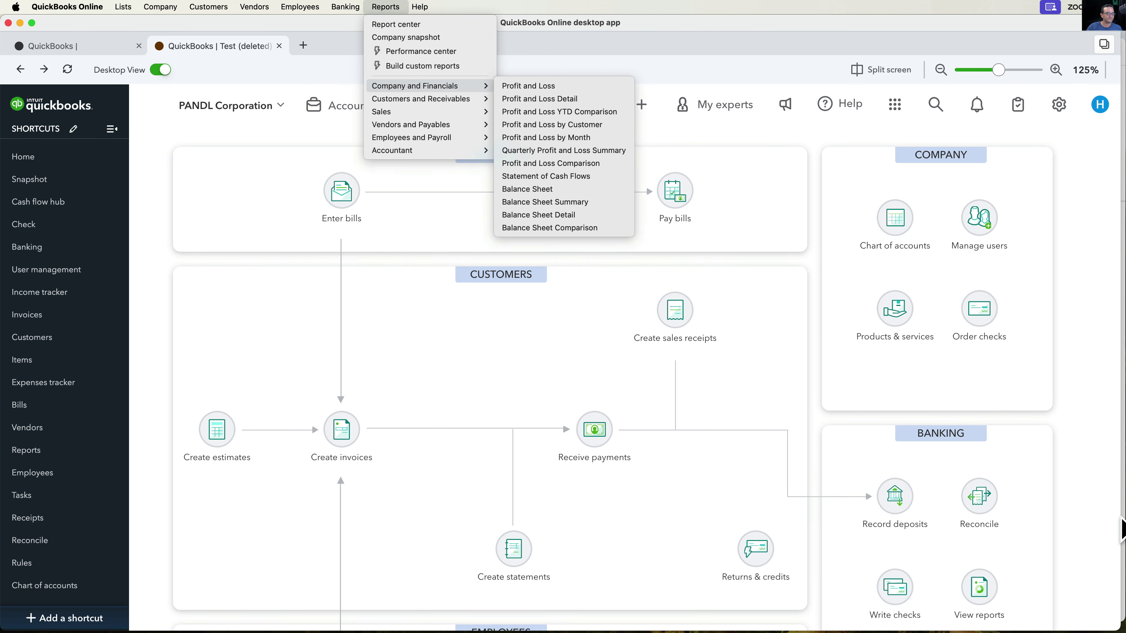
- In Chrome, open Reports and the Find report by name list, then return to the desktop app
key(super+Tab)
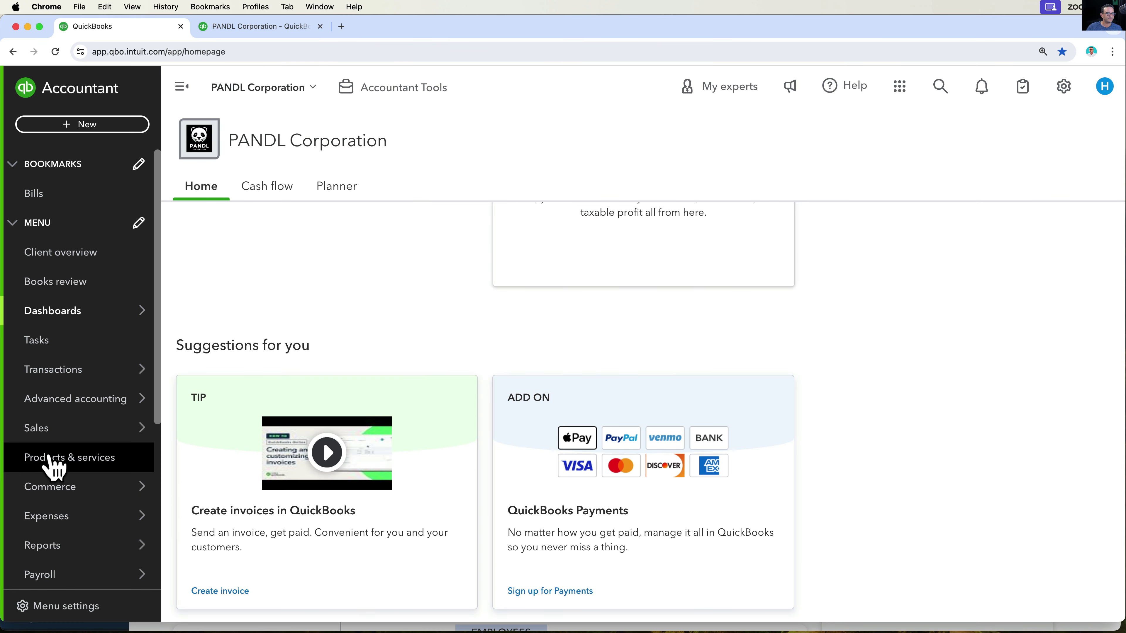
click(55, 549)
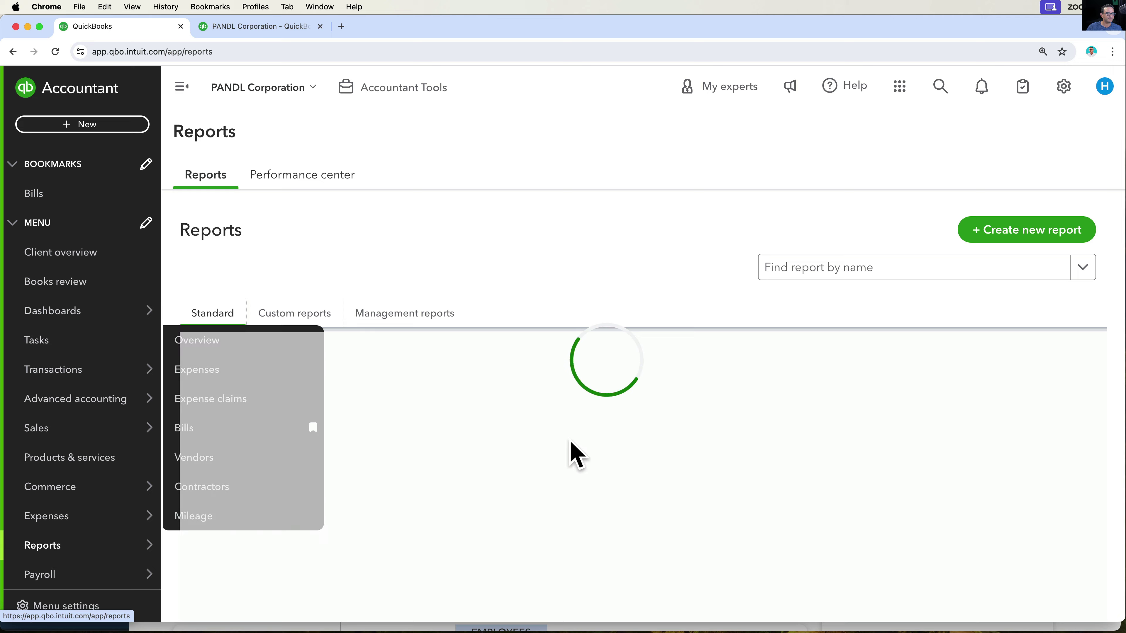
scroll(540, 424, down, 10)
scroll(545, 424, up, 15)
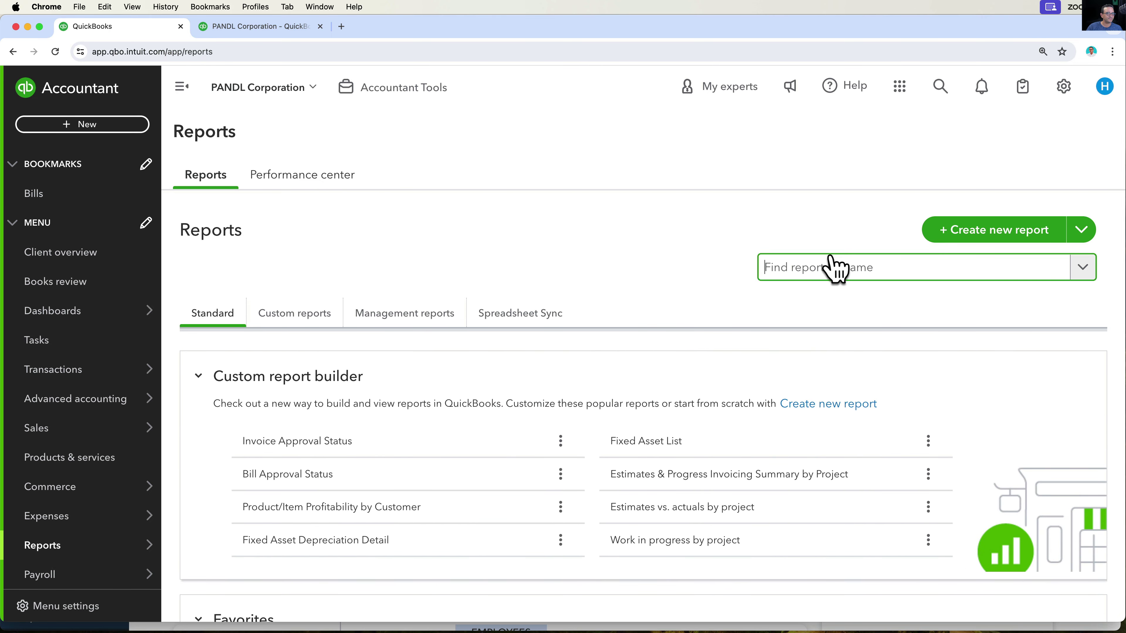
click(838, 268)
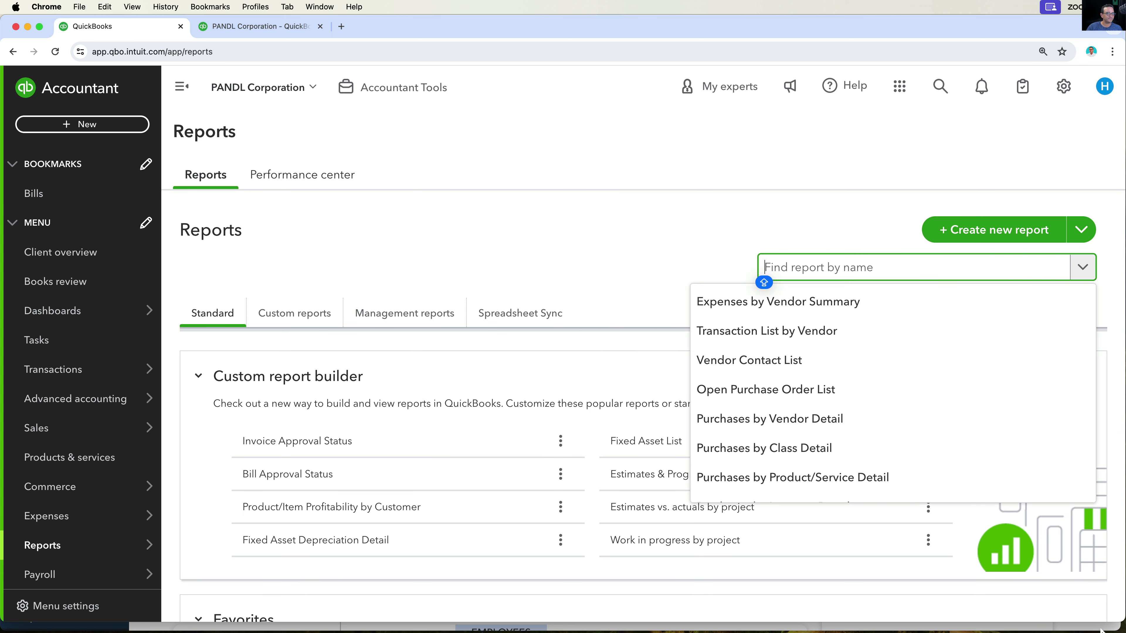
key(super+Tab)
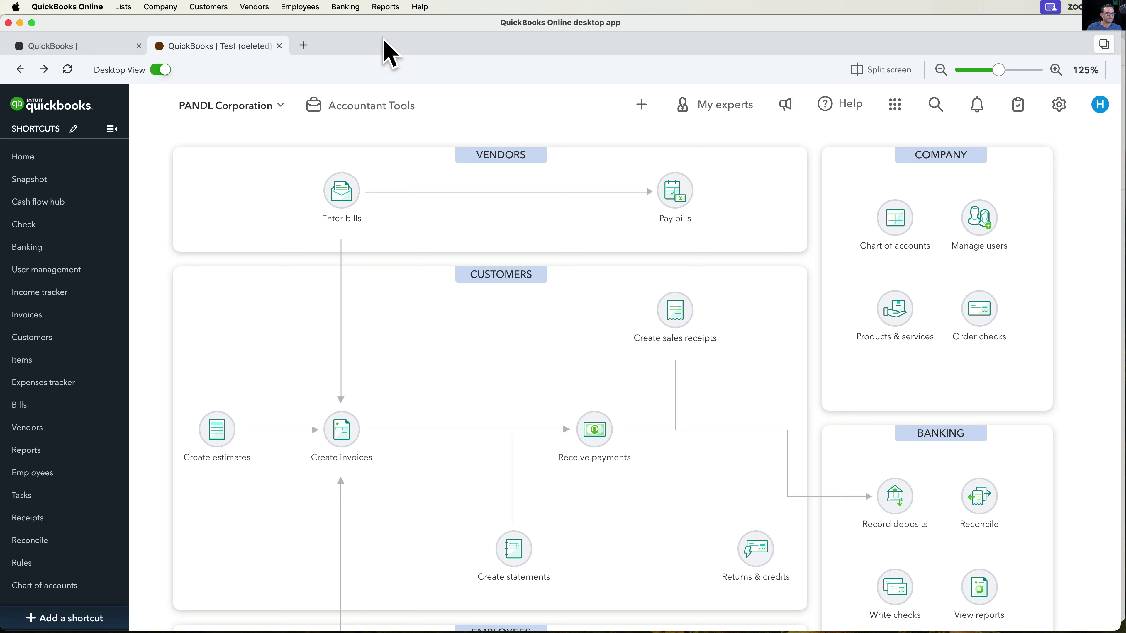
click(385, 7)
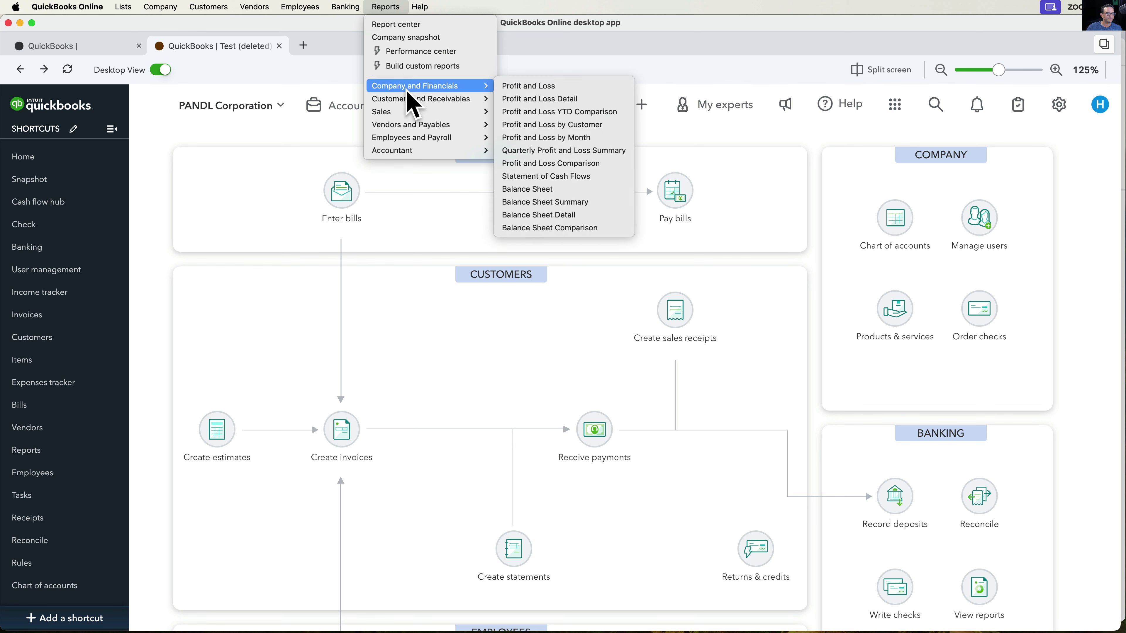
mouse_move(407, 114)
mouse_move(470, 127)
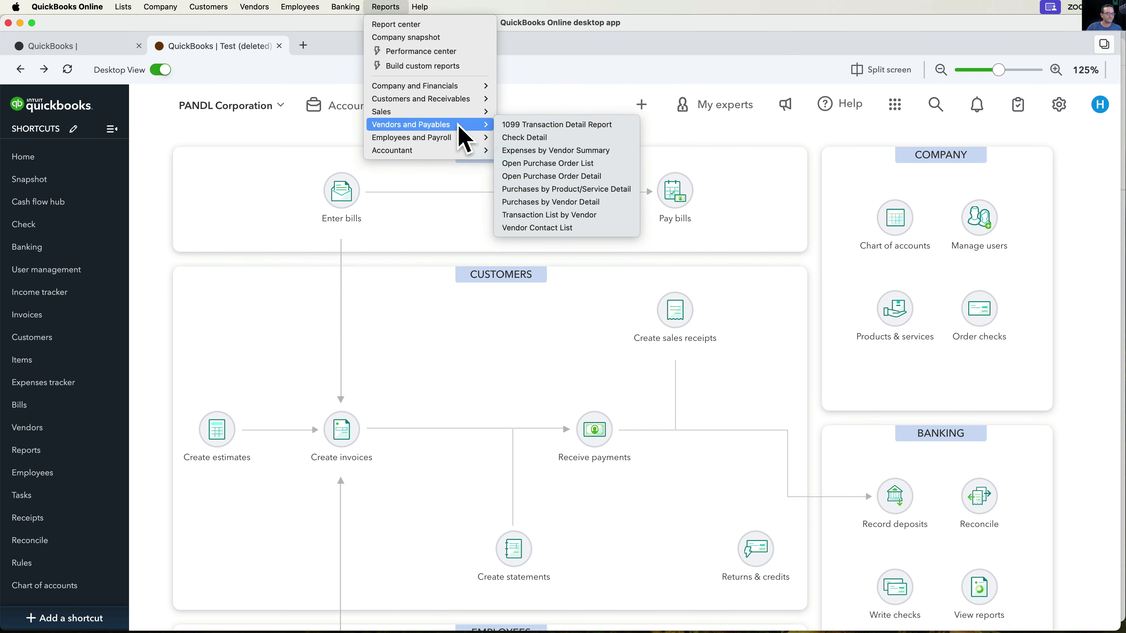
click(520, 116)
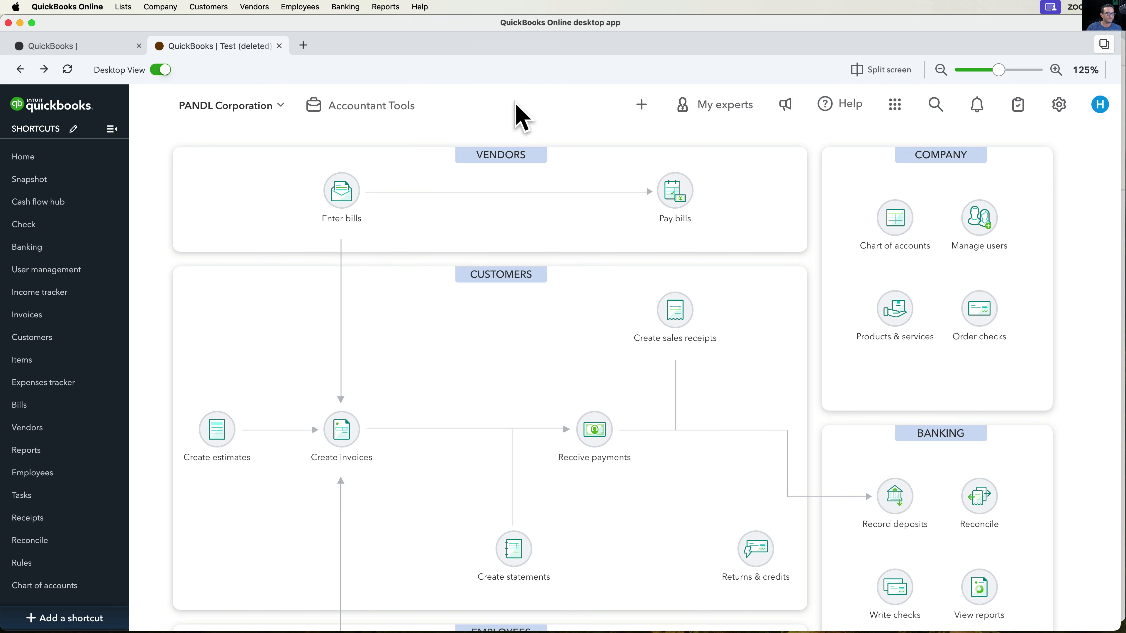
scroll(563, 269, down, 5)
scroll(562, 269, up, 5)
- Open Check and Banking from the sidebar, each in its own new tab
click(32, 231)
right_click(32, 231)
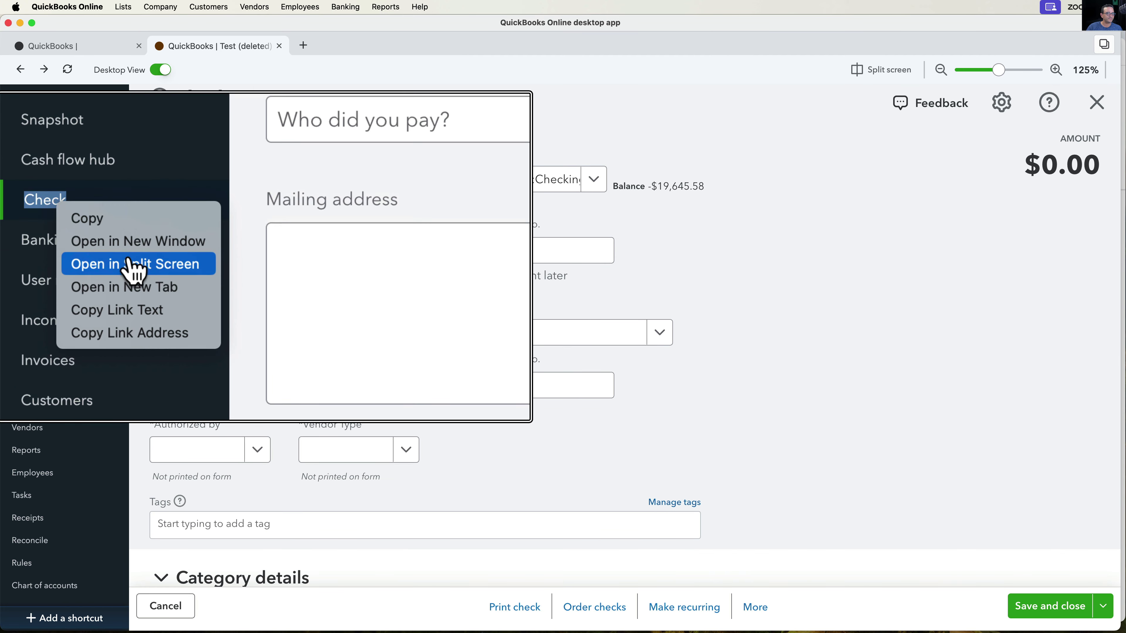
click(73, 274)
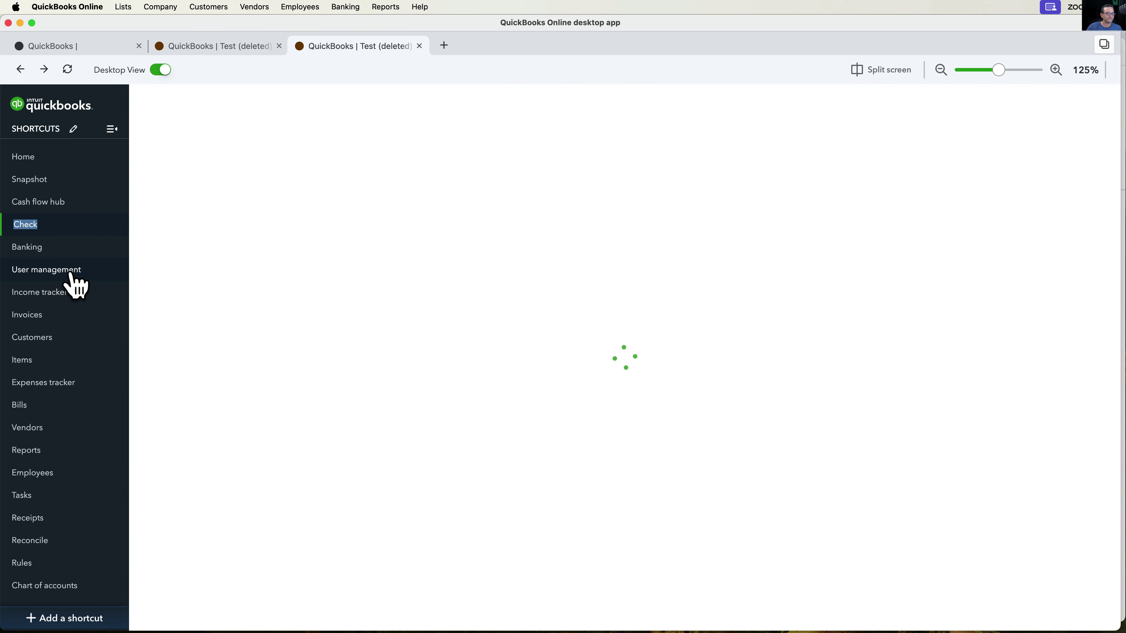
right_click(30, 250)
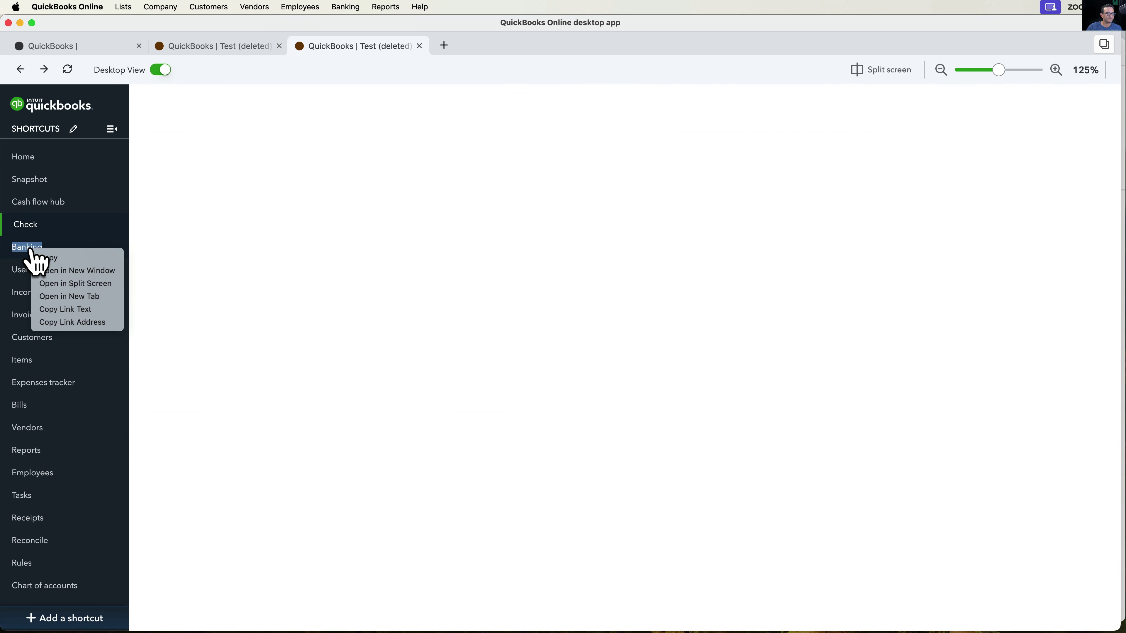
click(72, 296)
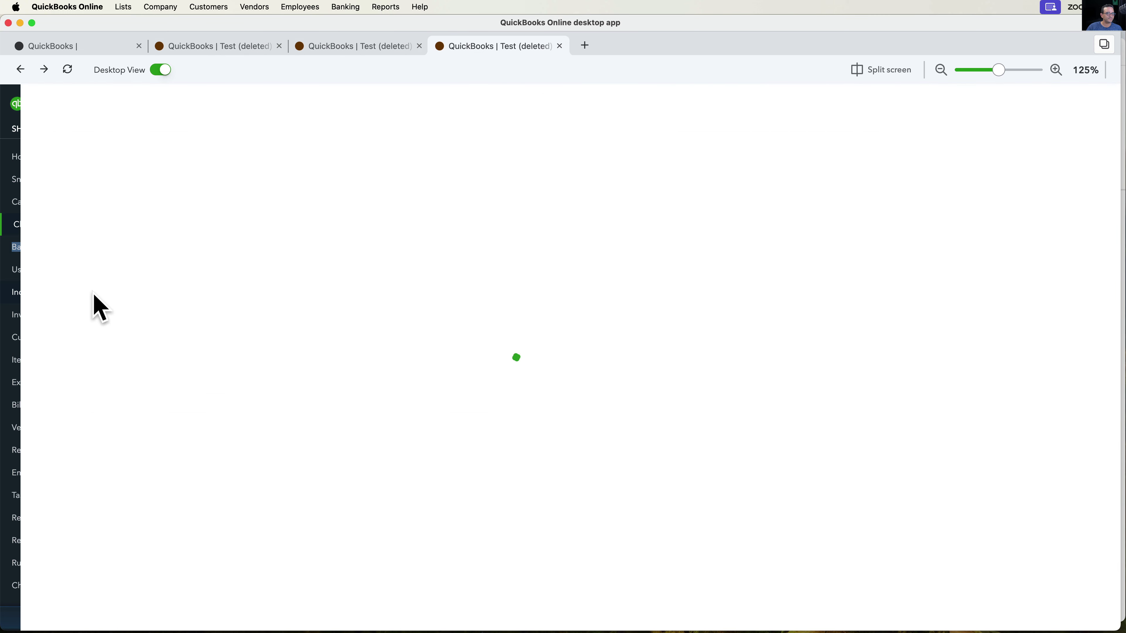
- In Chrome, open a new Bill in a new tab, drag it into its own window, return to the app
key(super+Tab)
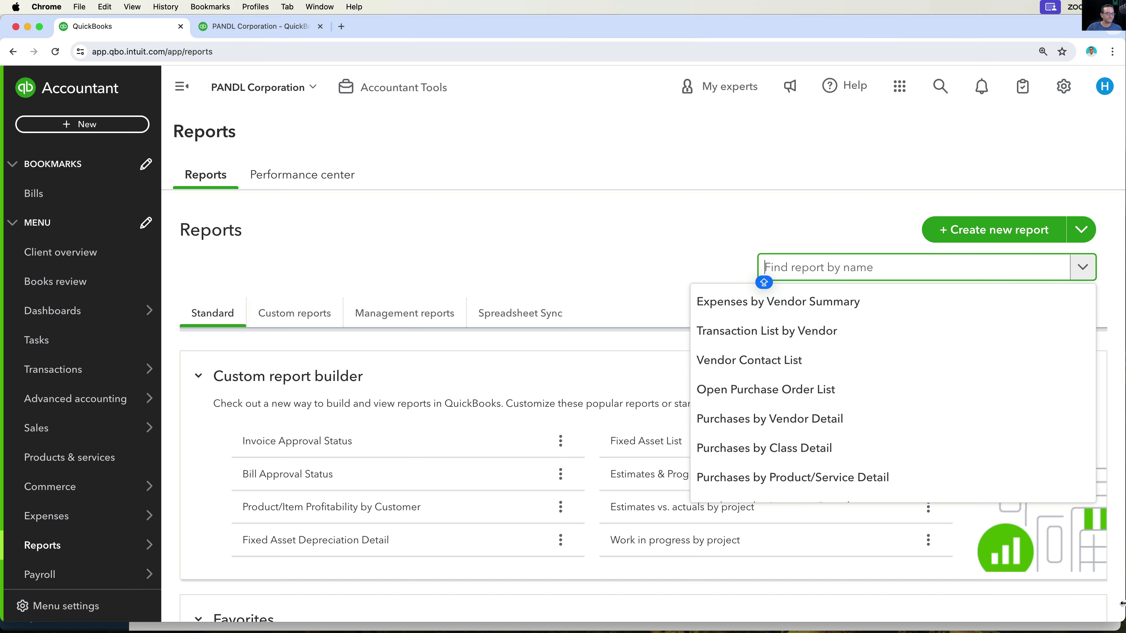
click(83, 124)
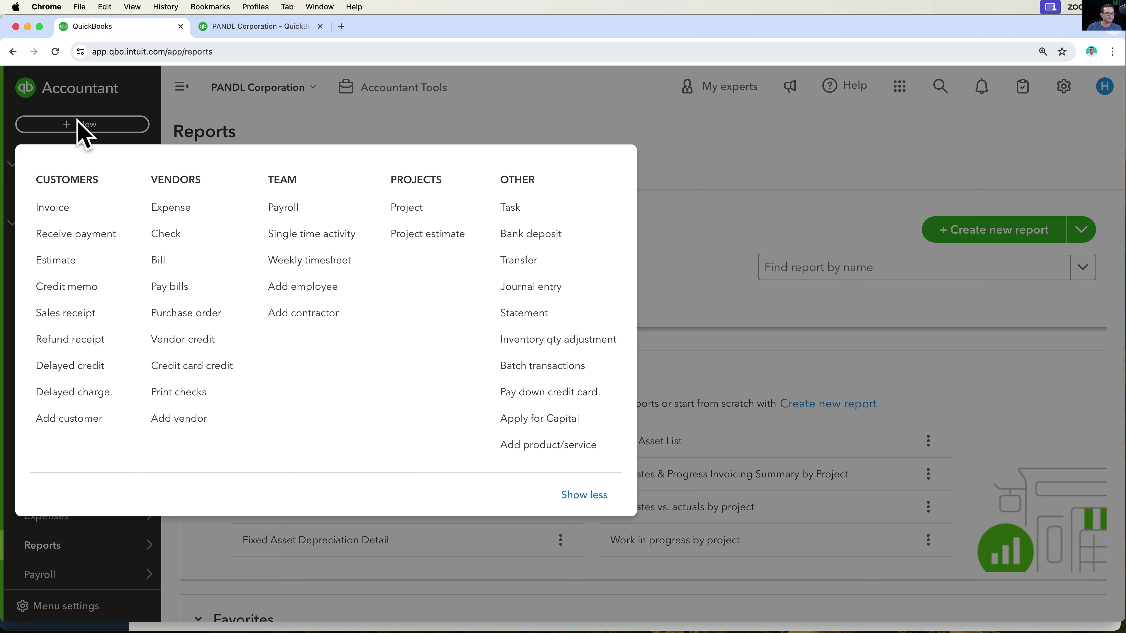
right_click(169, 266)
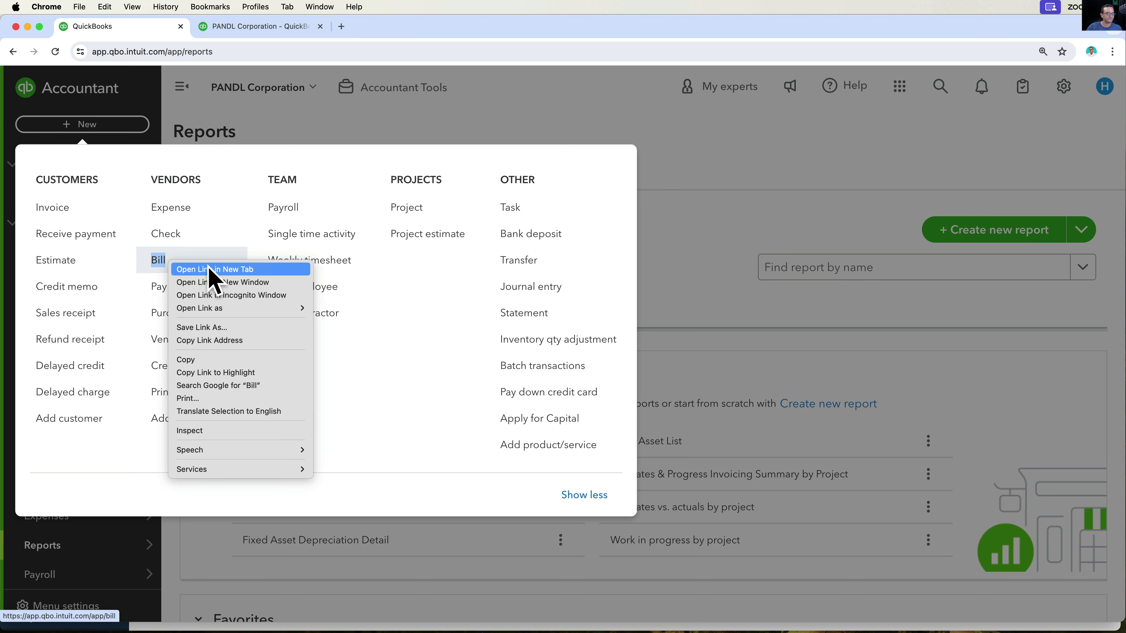
click(224, 270)
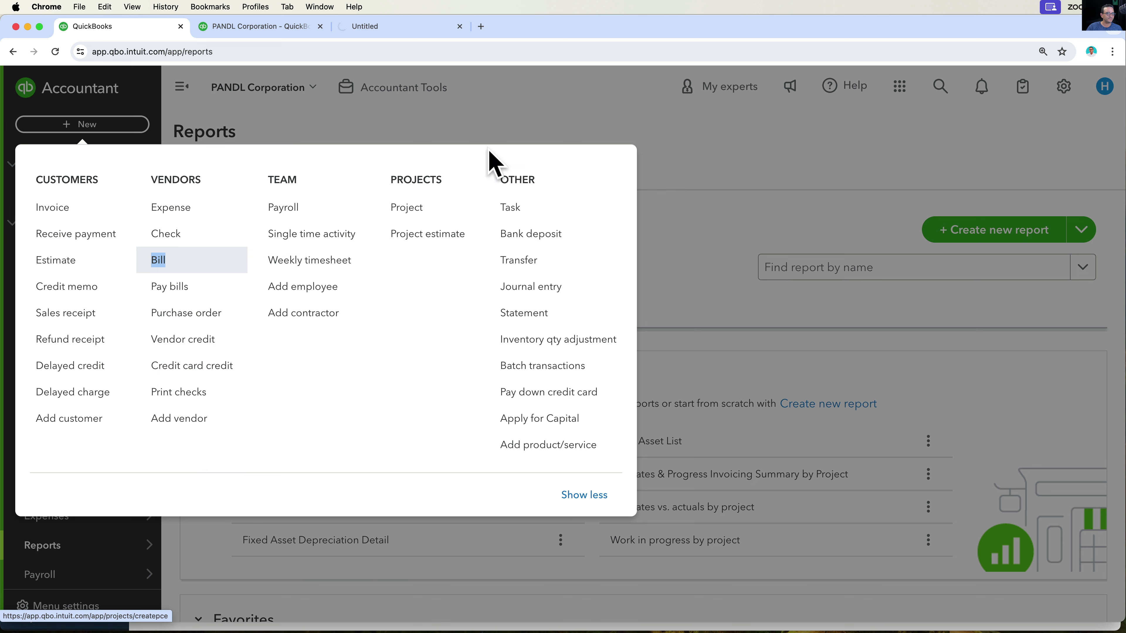
click(367, 31)
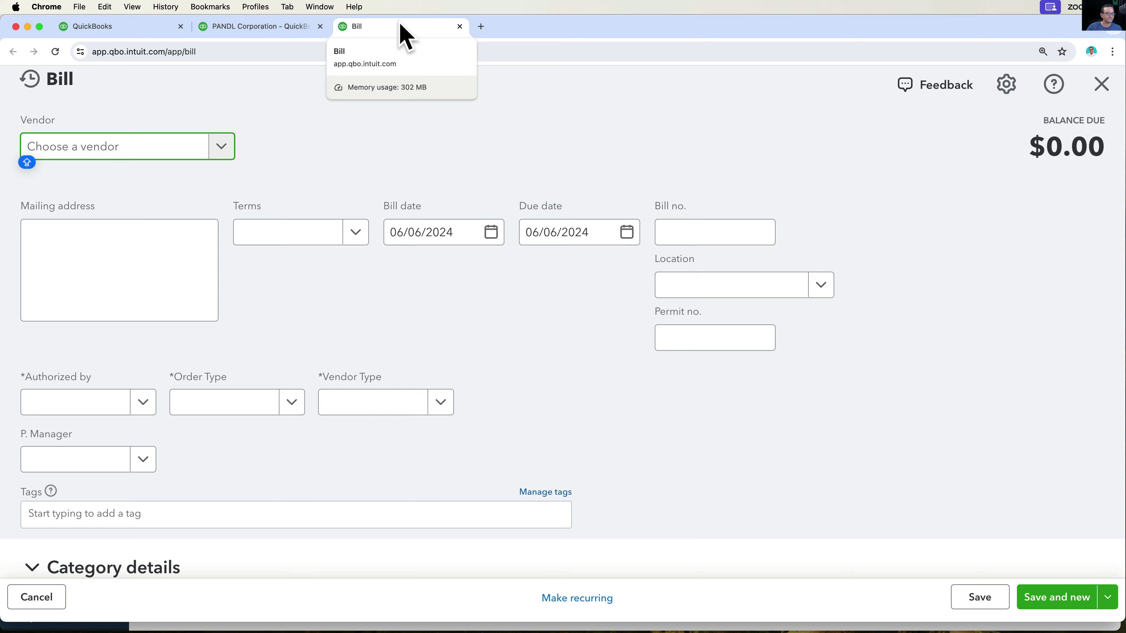
mouse_move(401, 38)
mouse_down()
mouse_move(451, 106)
mouse_move(505, 65)
mouse_move(466, 85)
mouse_move(437, 73)
mouse_move(500, 35)
mouse_move(399, 31)
mouse_up()
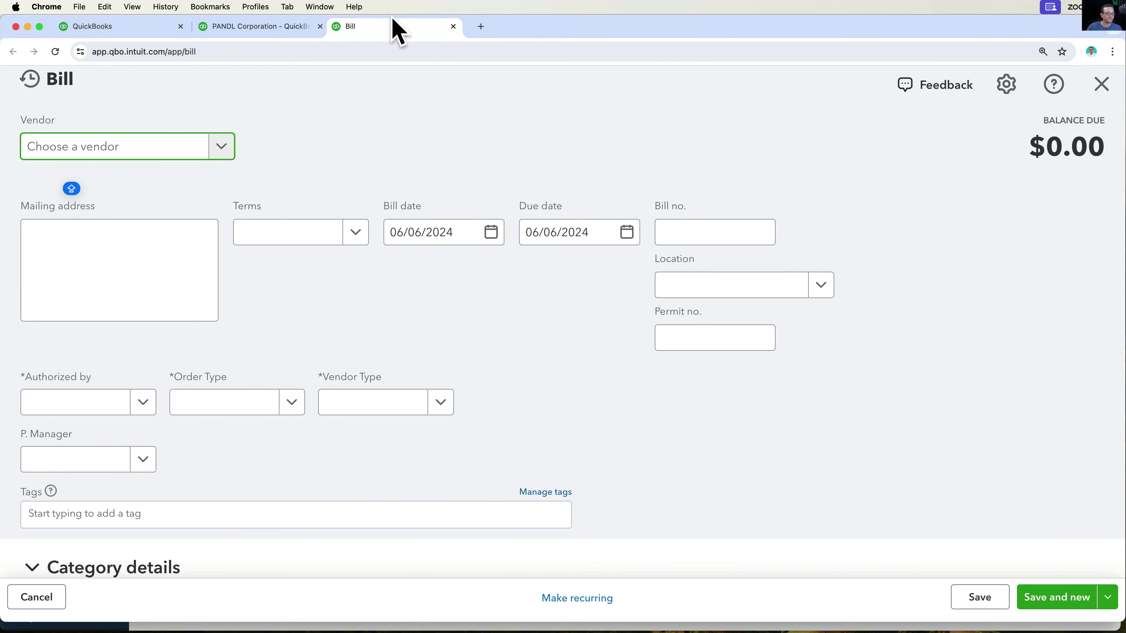
click(167, 627)
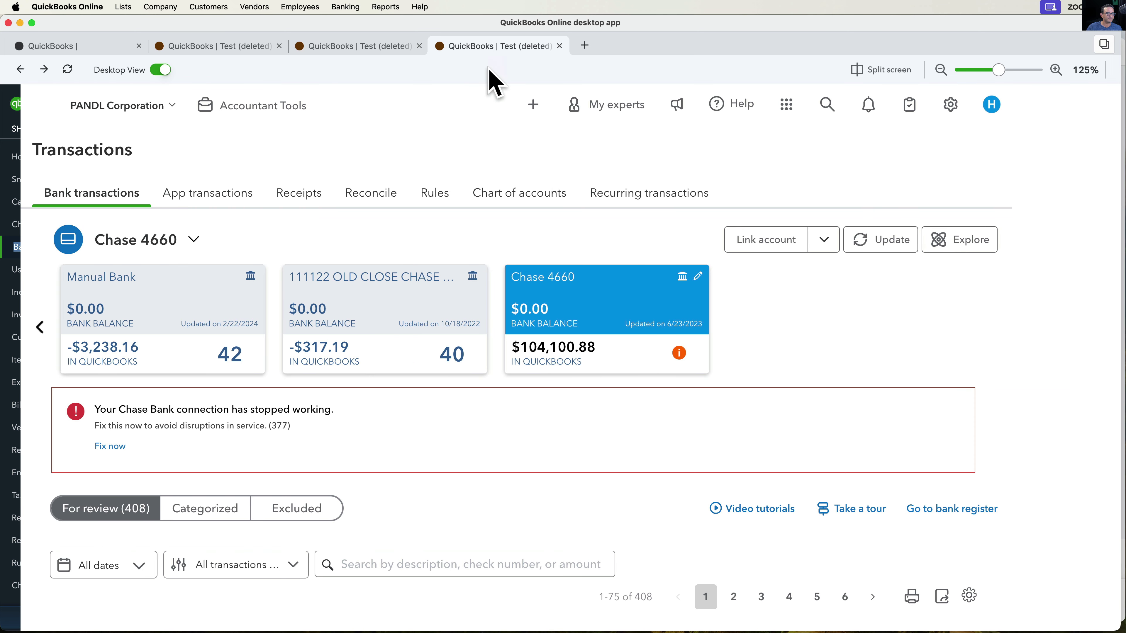
drag(488, 46, 2, 104)
drag(80, 45, 204, 44)
click(545, 45)
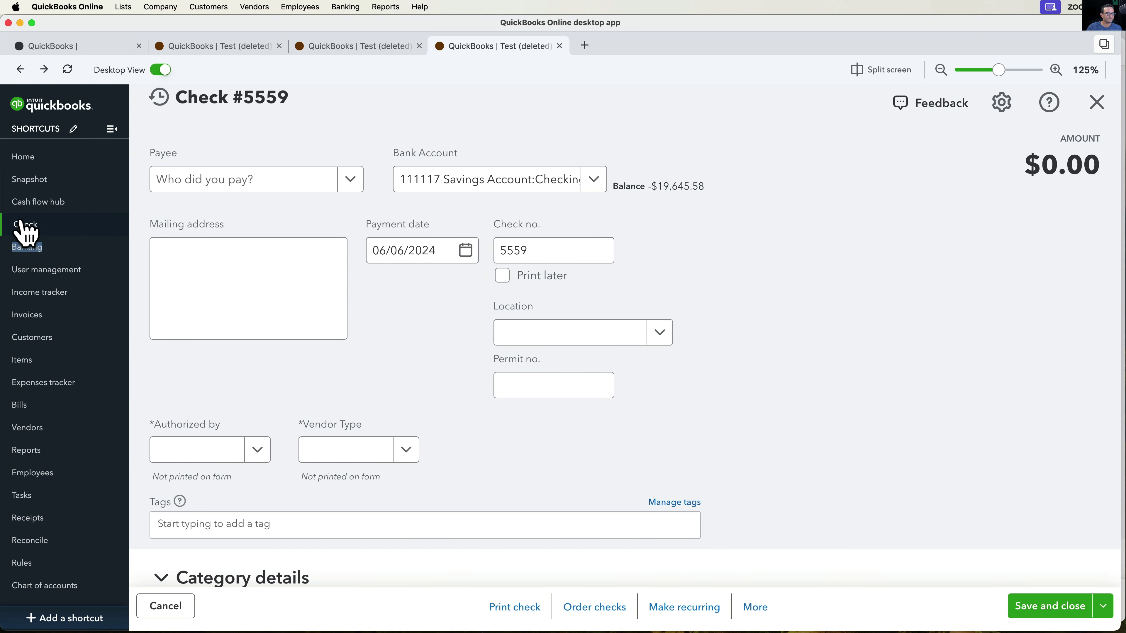
right_click(40, 381)
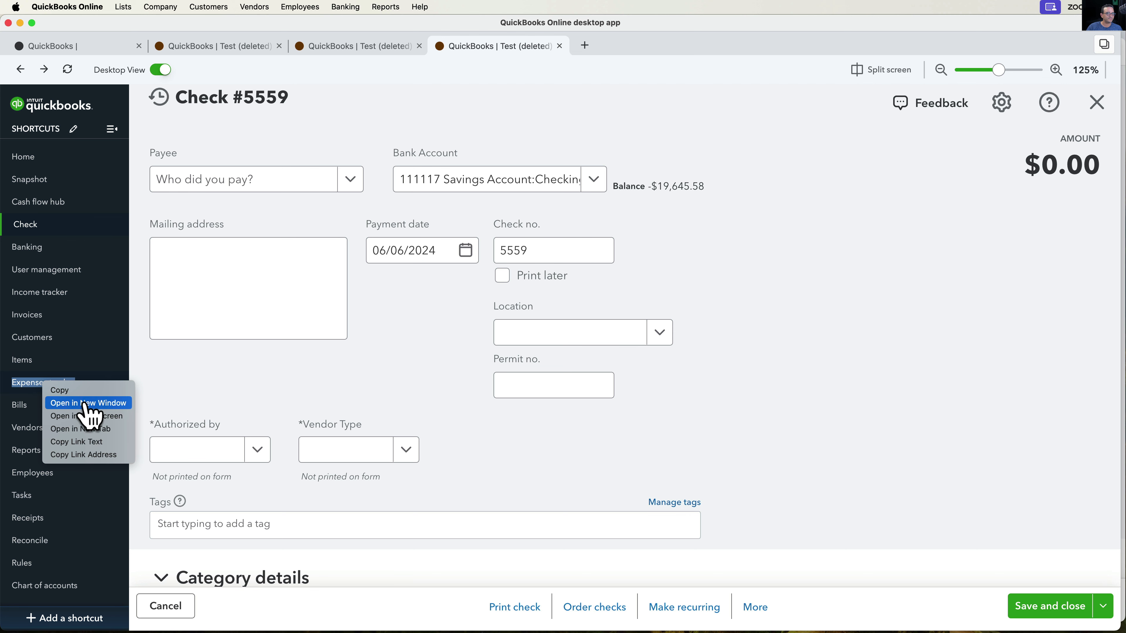
click(85, 404)
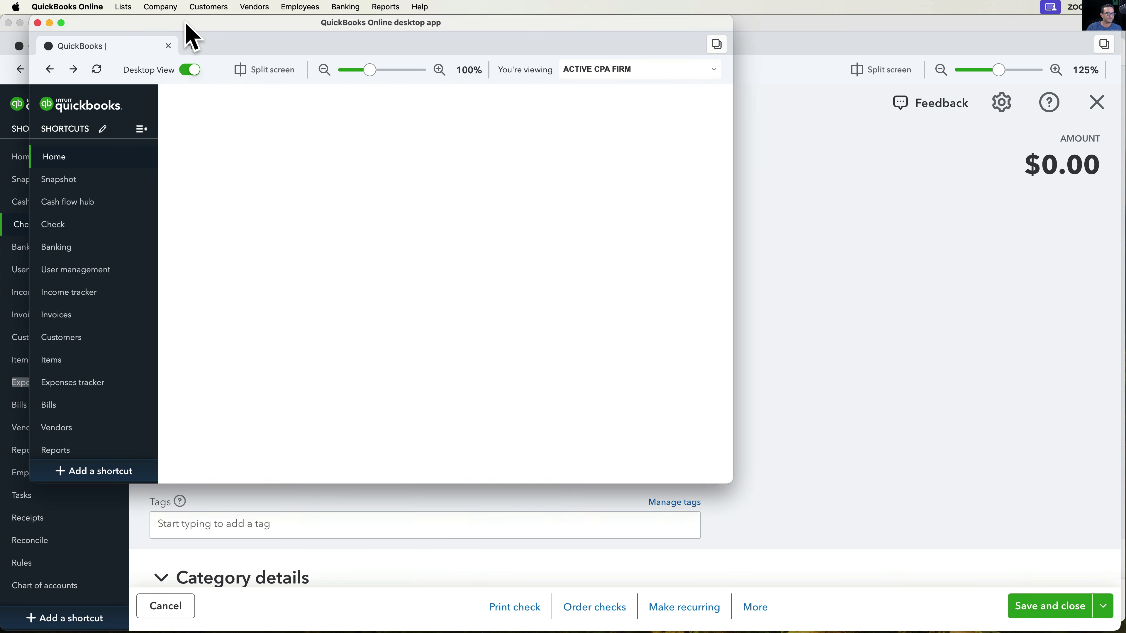
drag(190, 23, 421, 99)
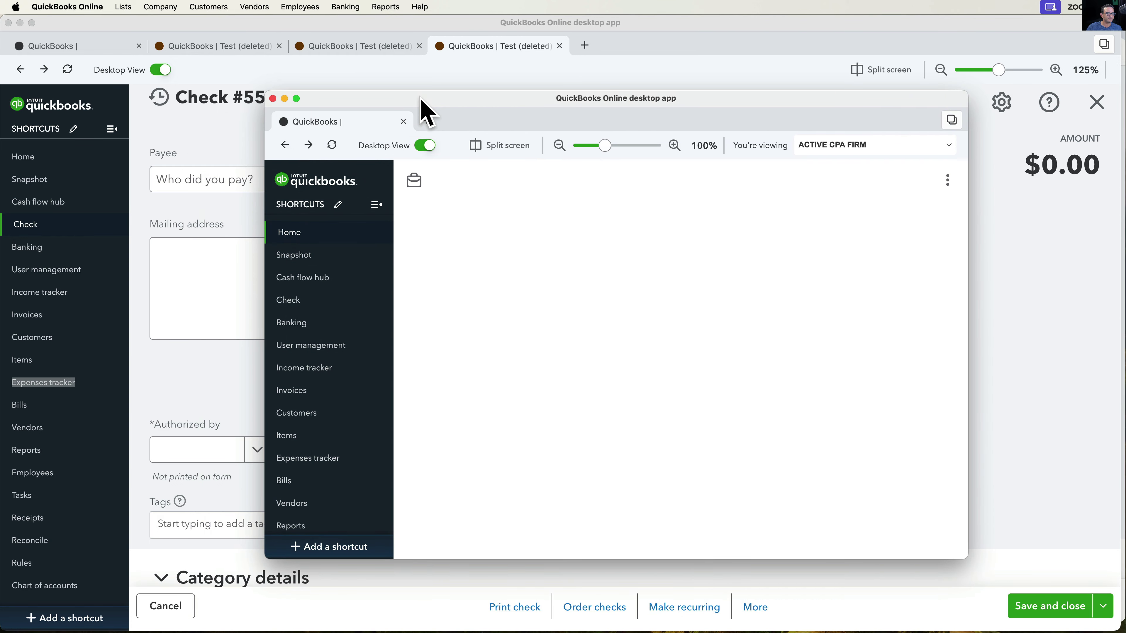
drag(421, 98, 0, 110)
drag(1125, 115, 308, 159)
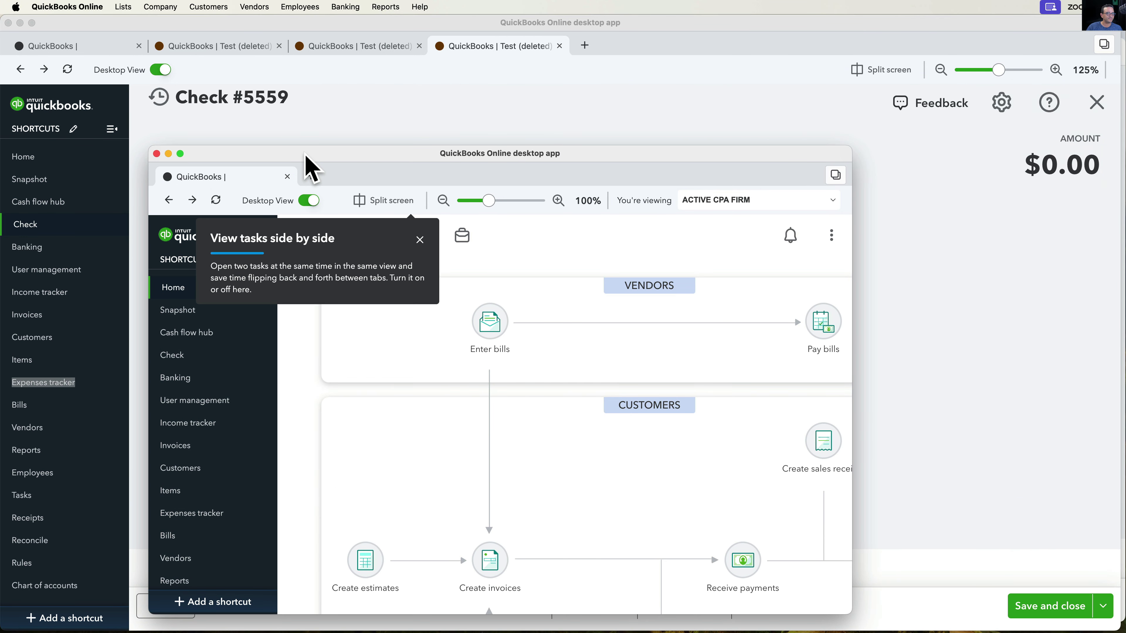
drag(306, 155, 311, 129)
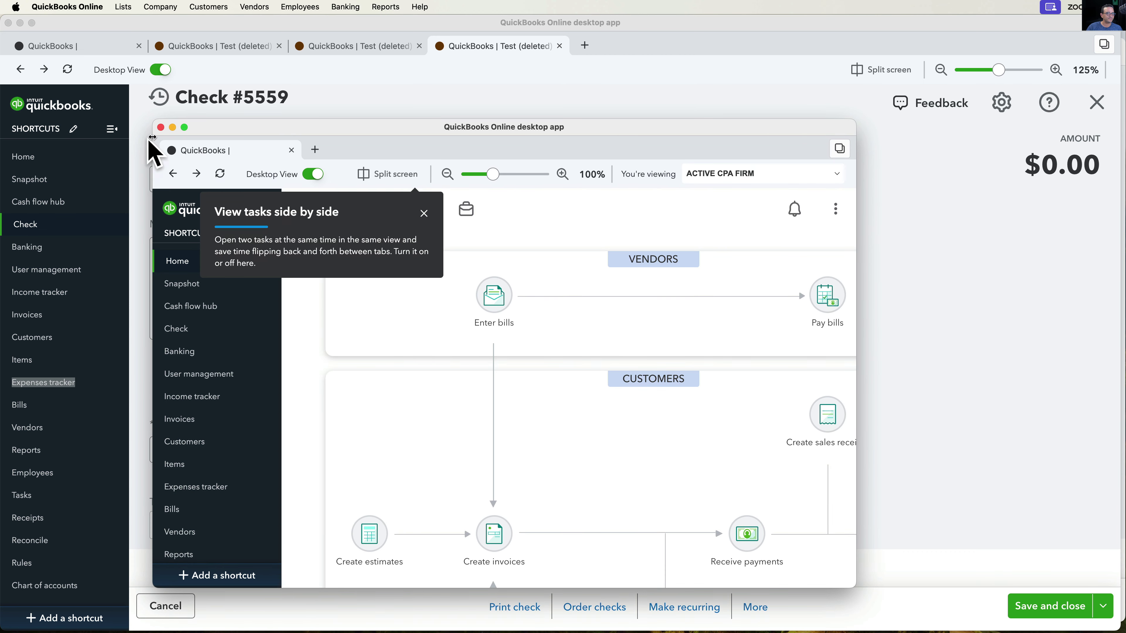
click(160, 127)
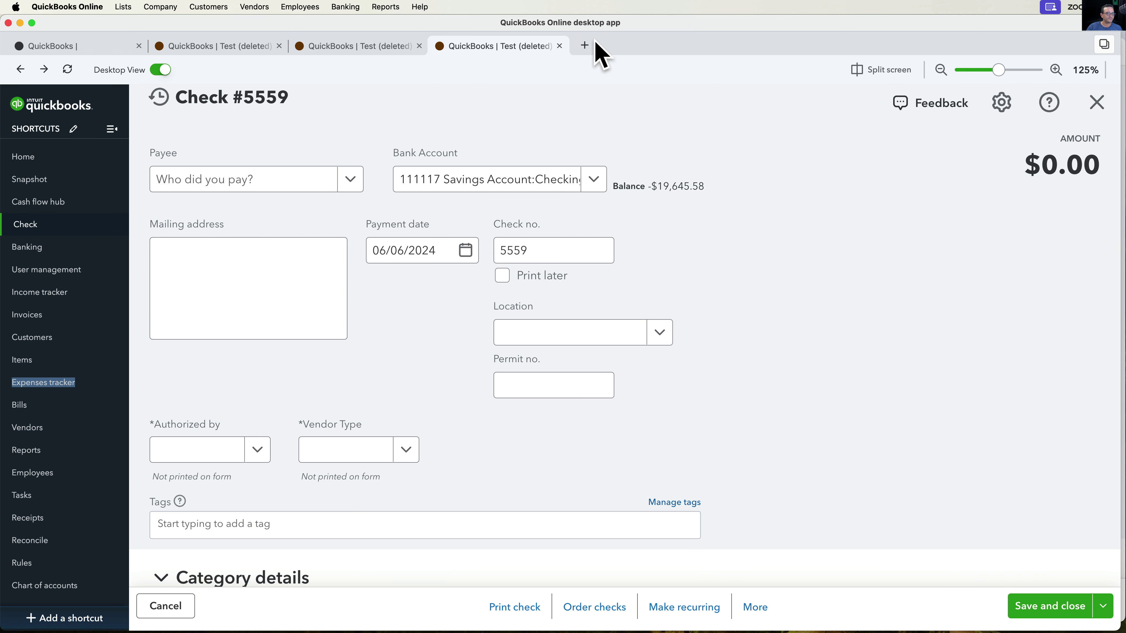
- Open a fifth tab with the + new-tab button
click(585, 46)
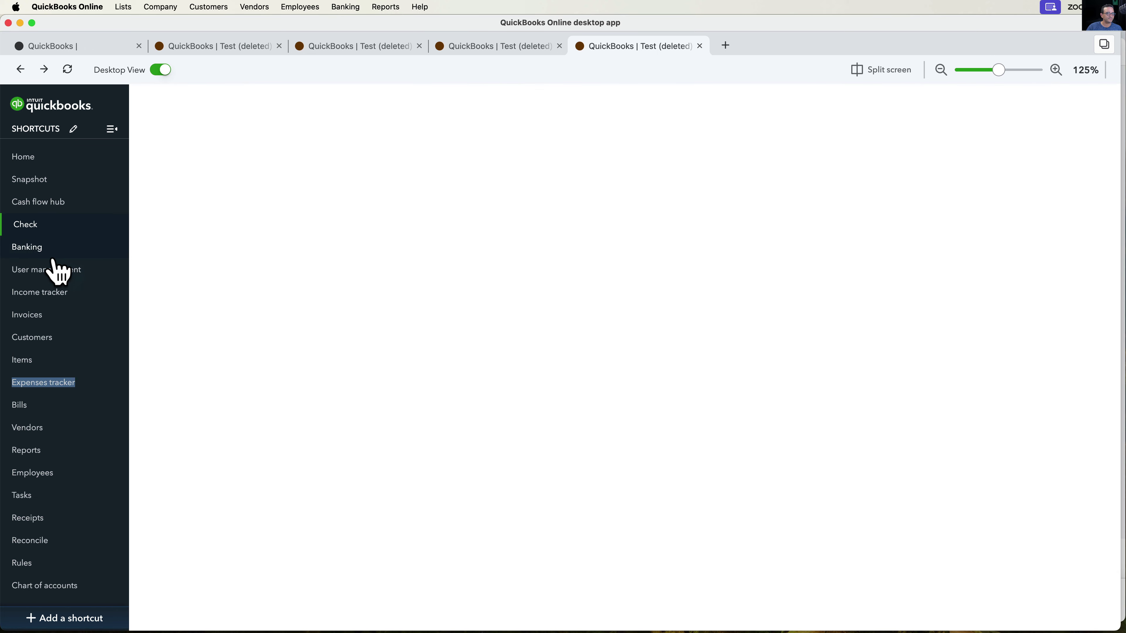
right_click(45, 272)
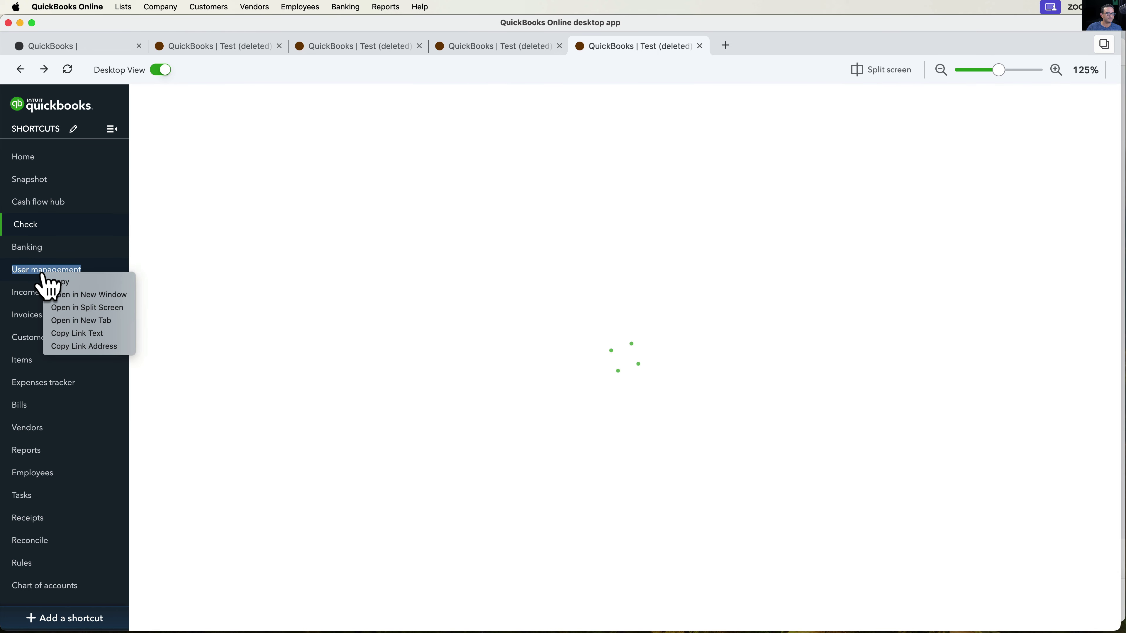
click(648, 47)
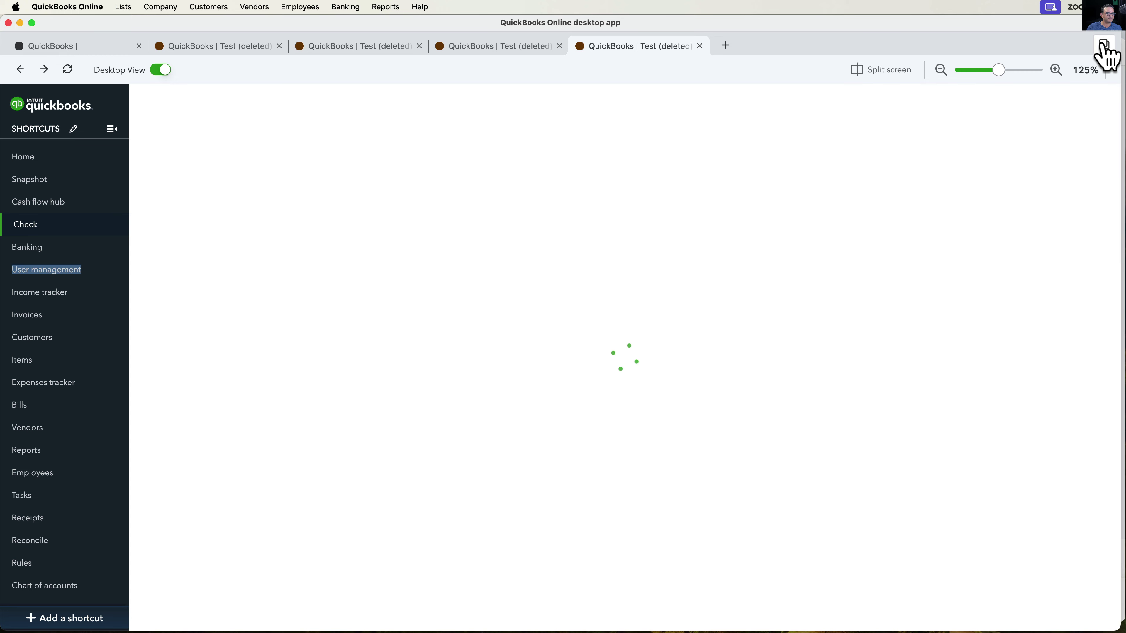
- Compare the second, third, fourth and first tabs, then settle on the fifth home page tab
click(209, 48)
click(364, 56)
click(510, 46)
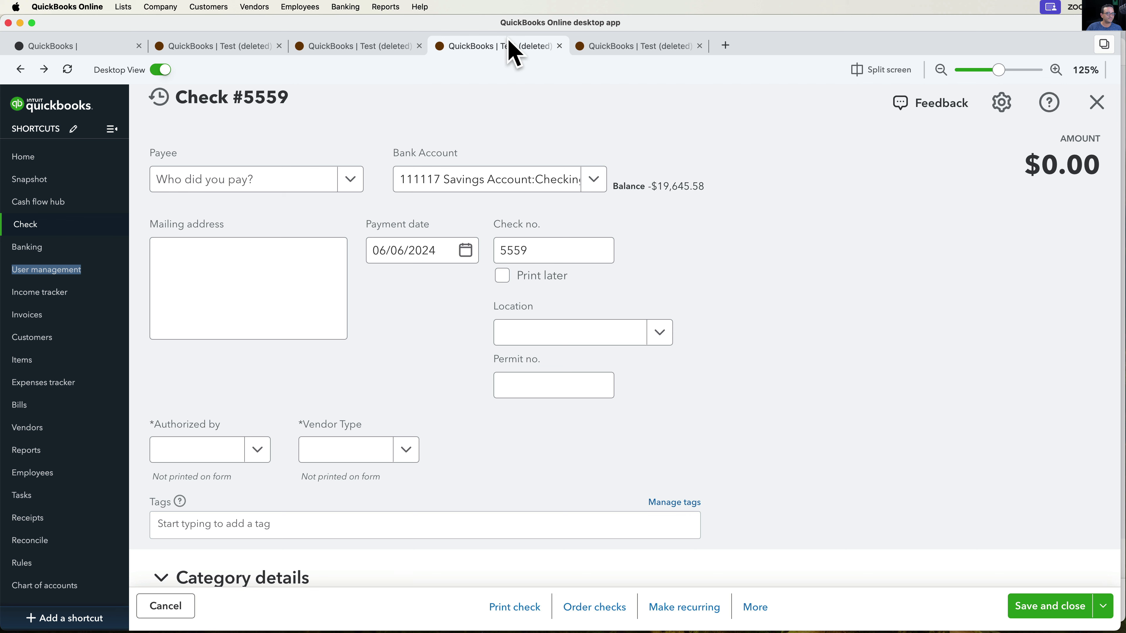
click(95, 49)
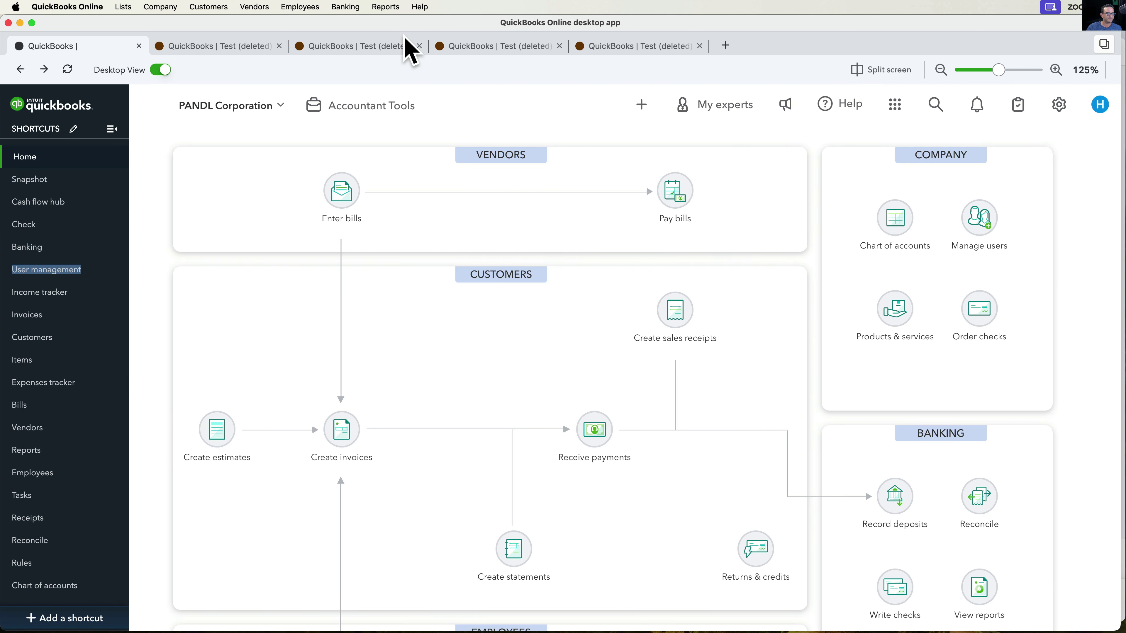
key(alt+super+8)
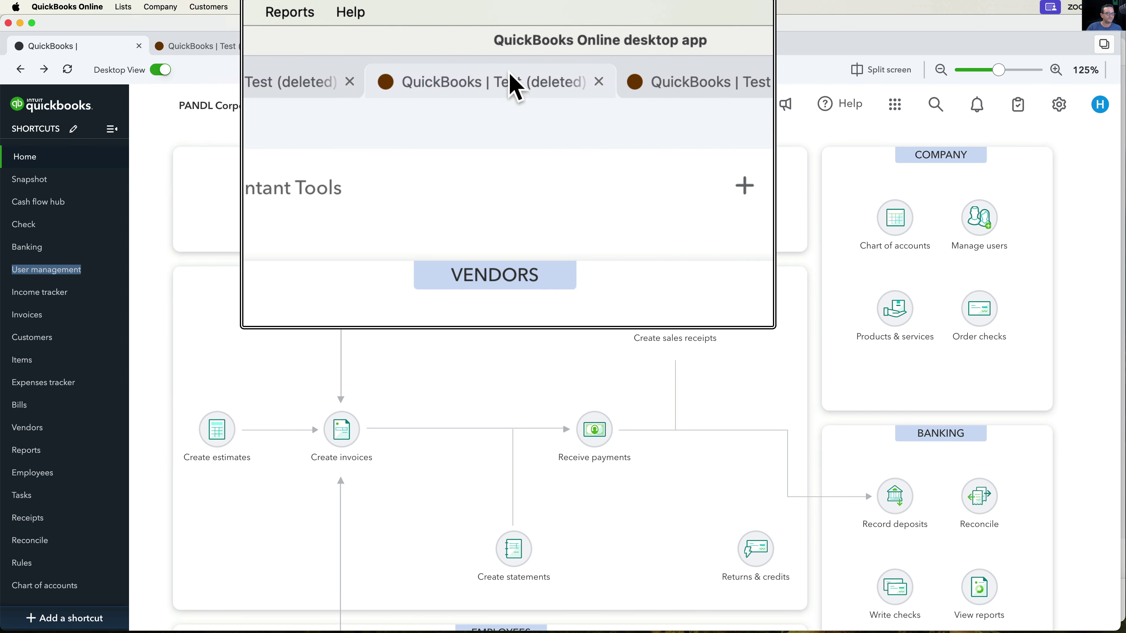
key(alt+super+8)
click(627, 50)
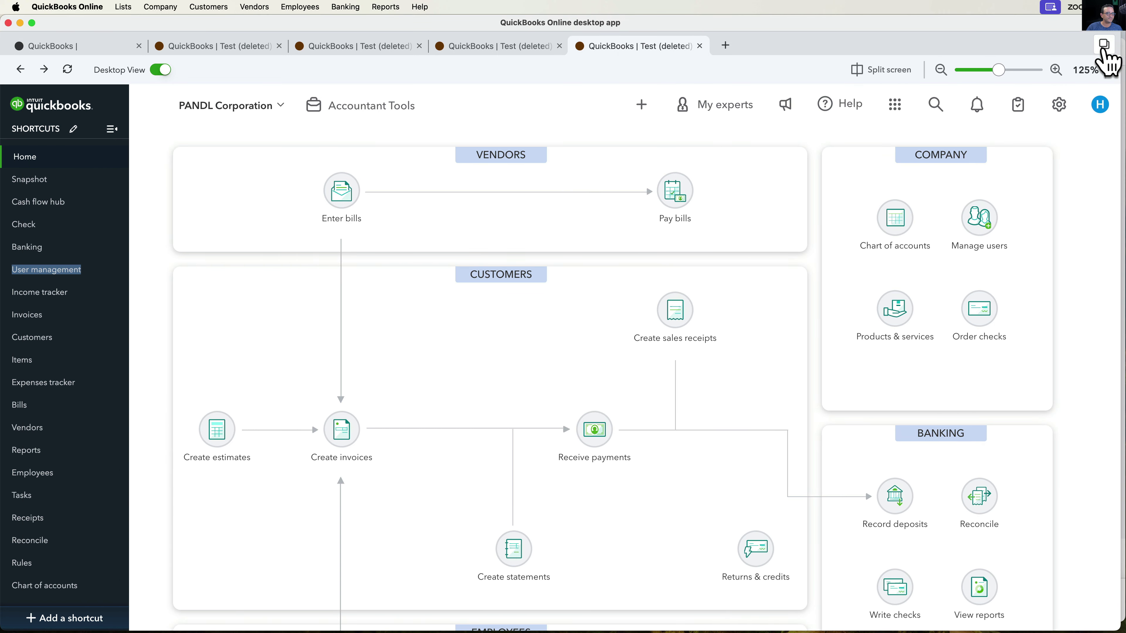
- In the Open Tabs/Windows panel, step through the home tab and both Check #5559 tabs
key(alt+super+8)
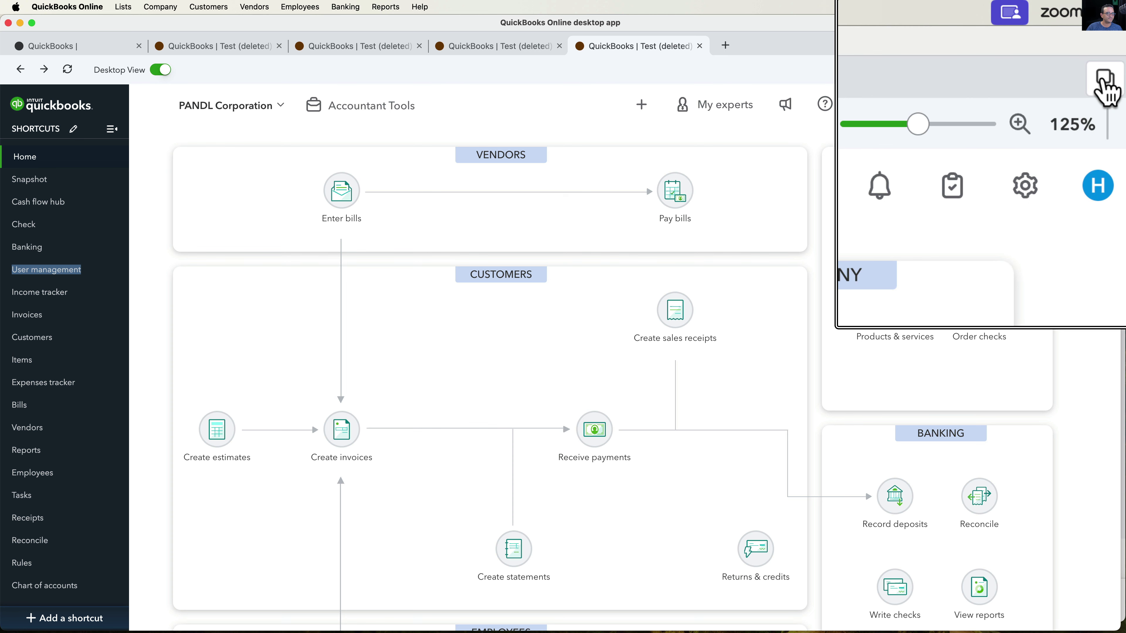
key(alt+super+8)
click(1105, 46)
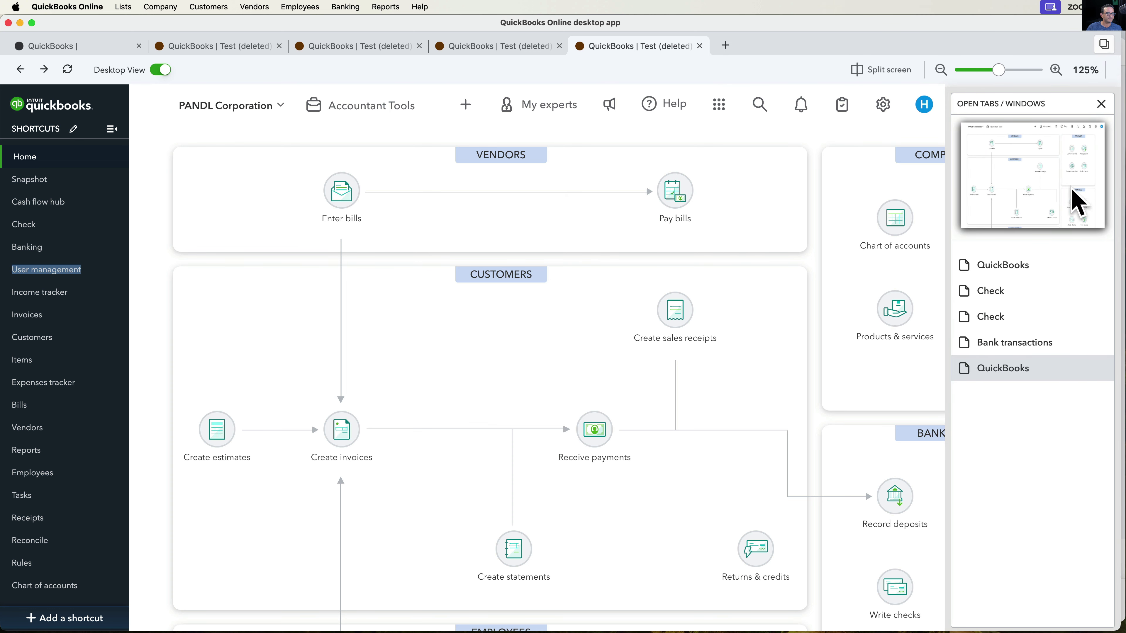
key(alt+super+8)
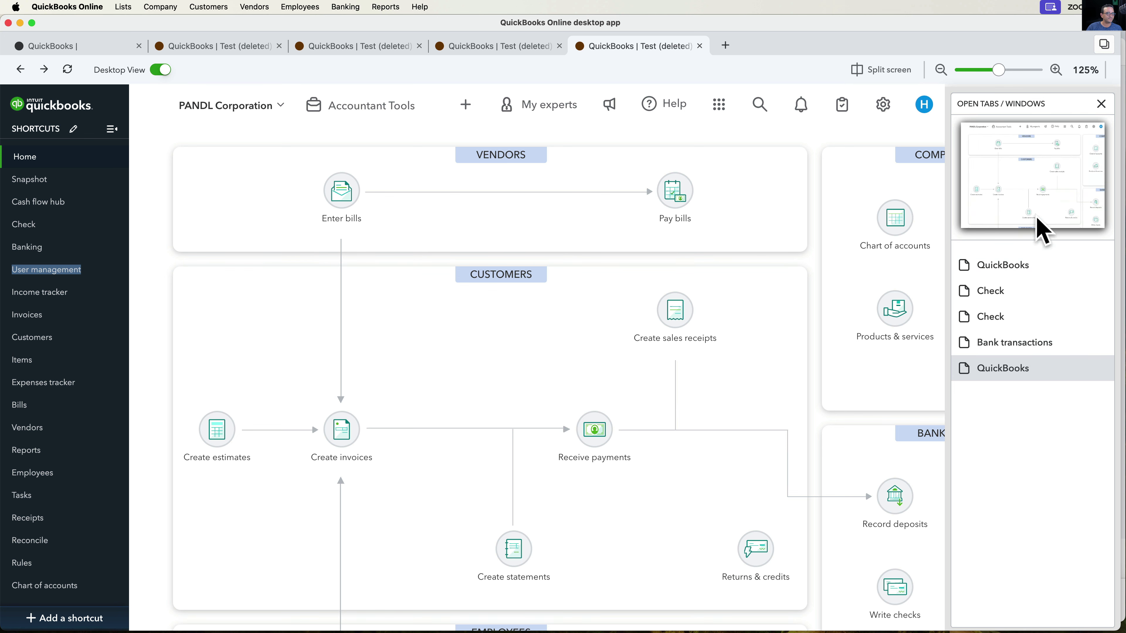
click(1006, 273)
click(1007, 288)
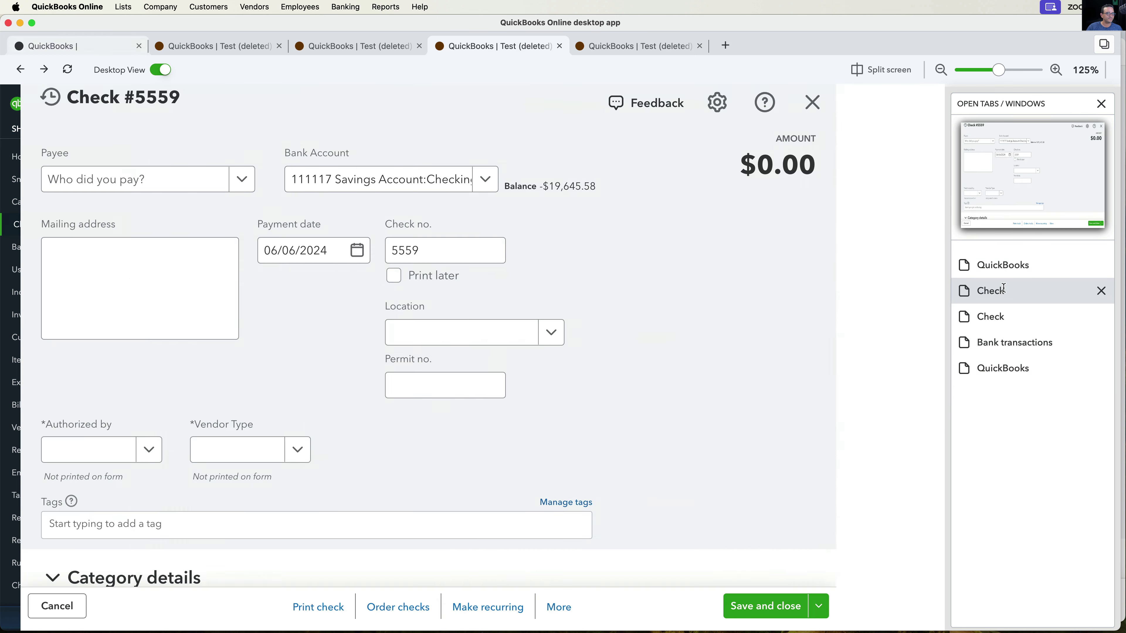
click(1005, 315)
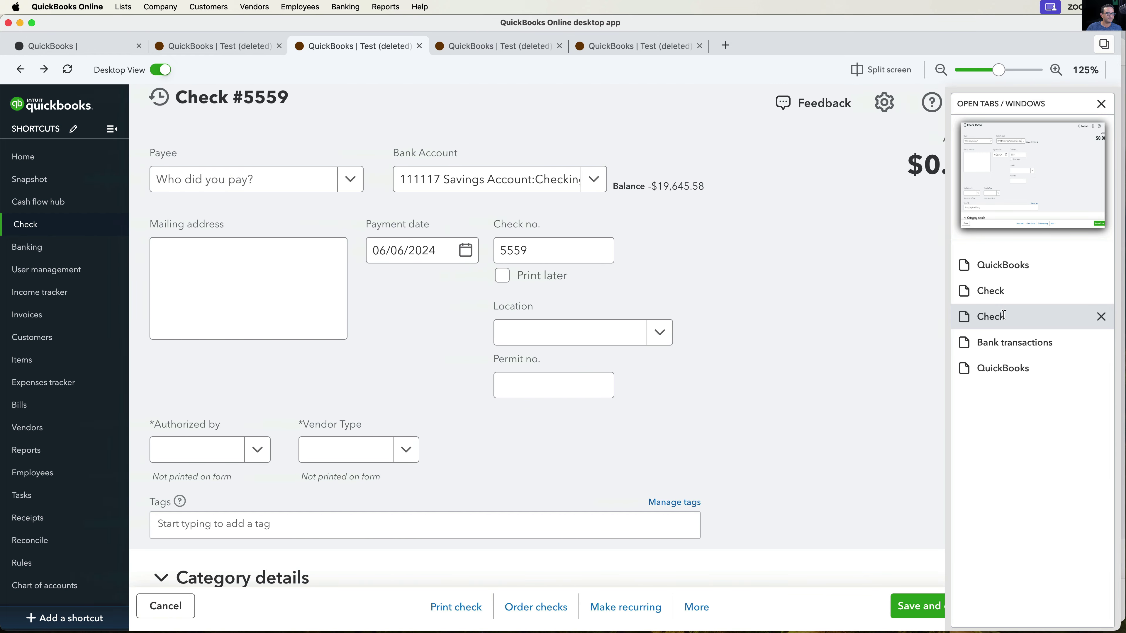
- Close both Check #5559 tabs, move the home page tab to second position, and hide the panel
click(1102, 316)
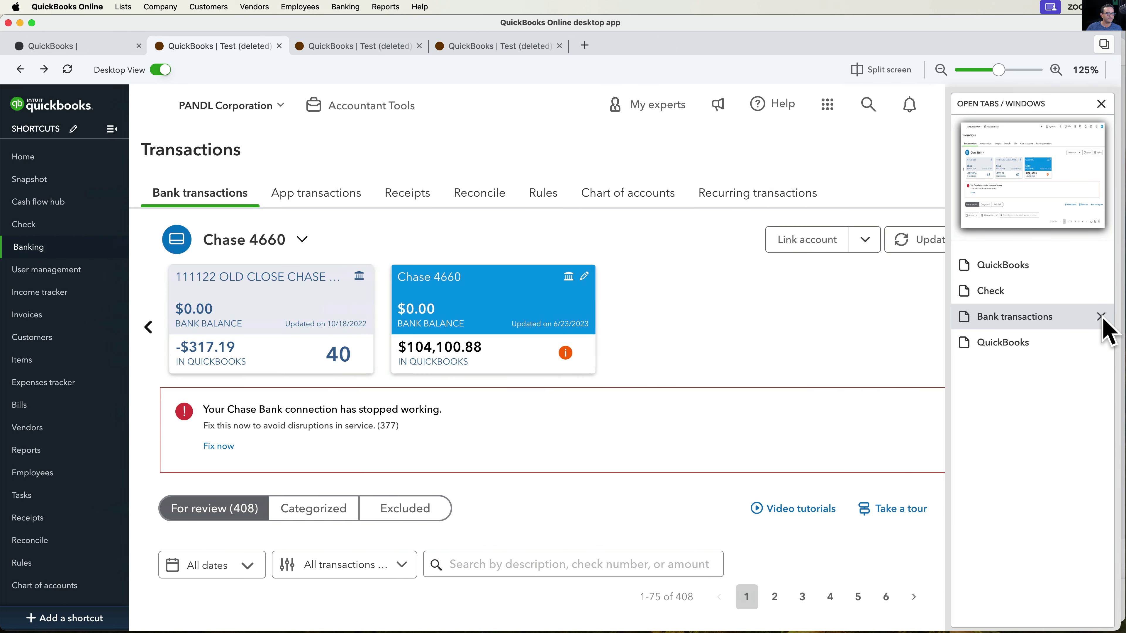
click(1102, 290)
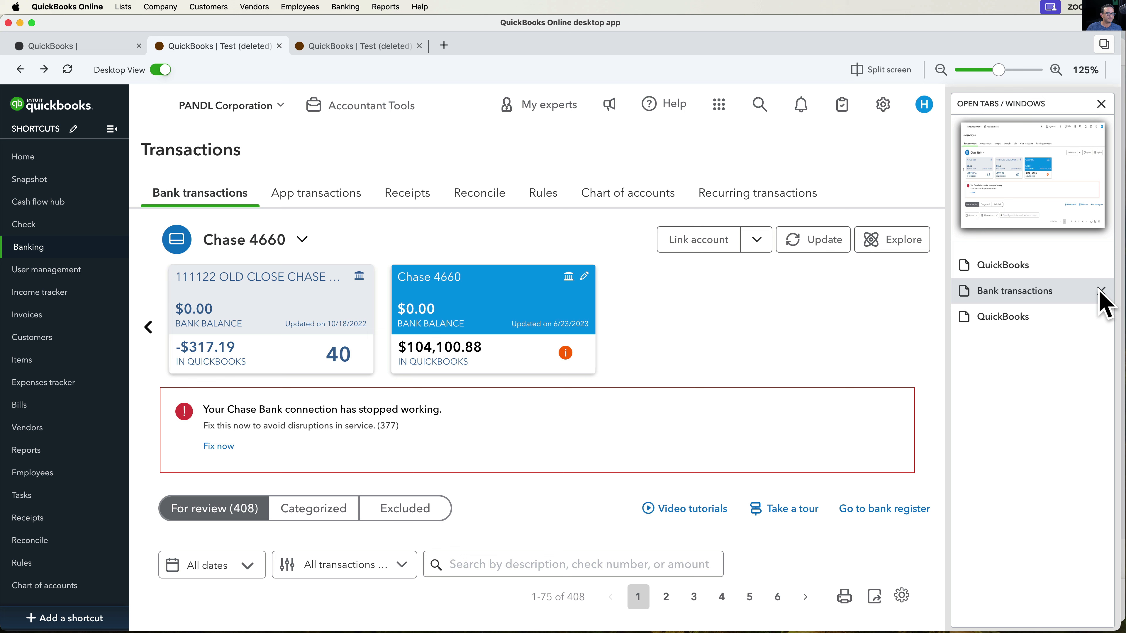
drag(1096, 297, 1050, 272)
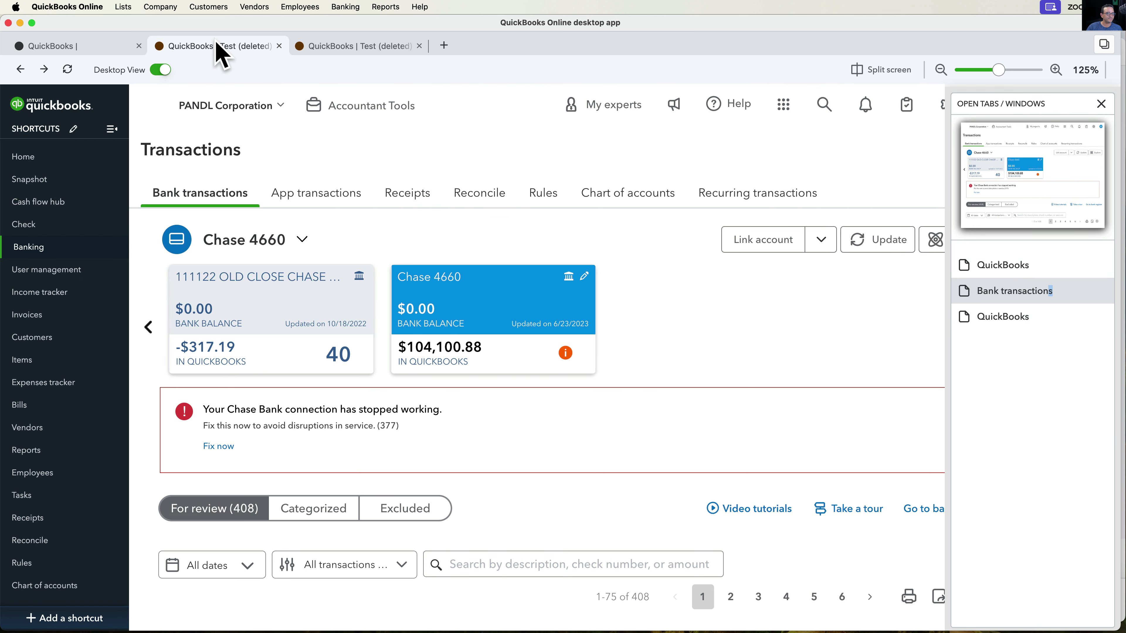
click(129, 46)
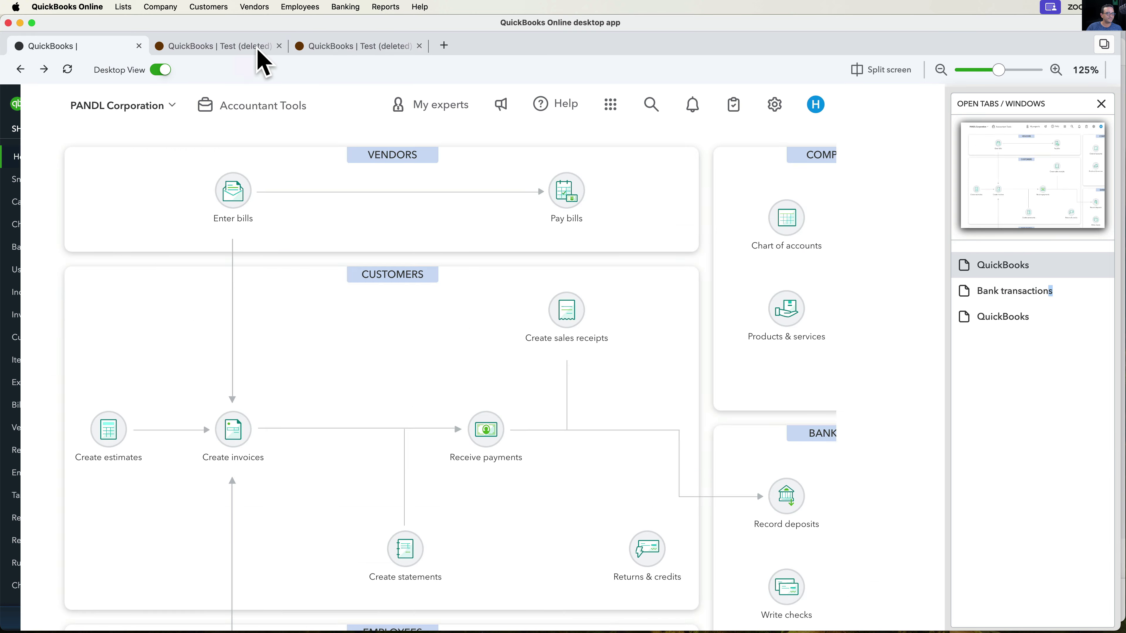
drag(282, 62, 282, 62)
click(1105, 47)
click(1106, 46)
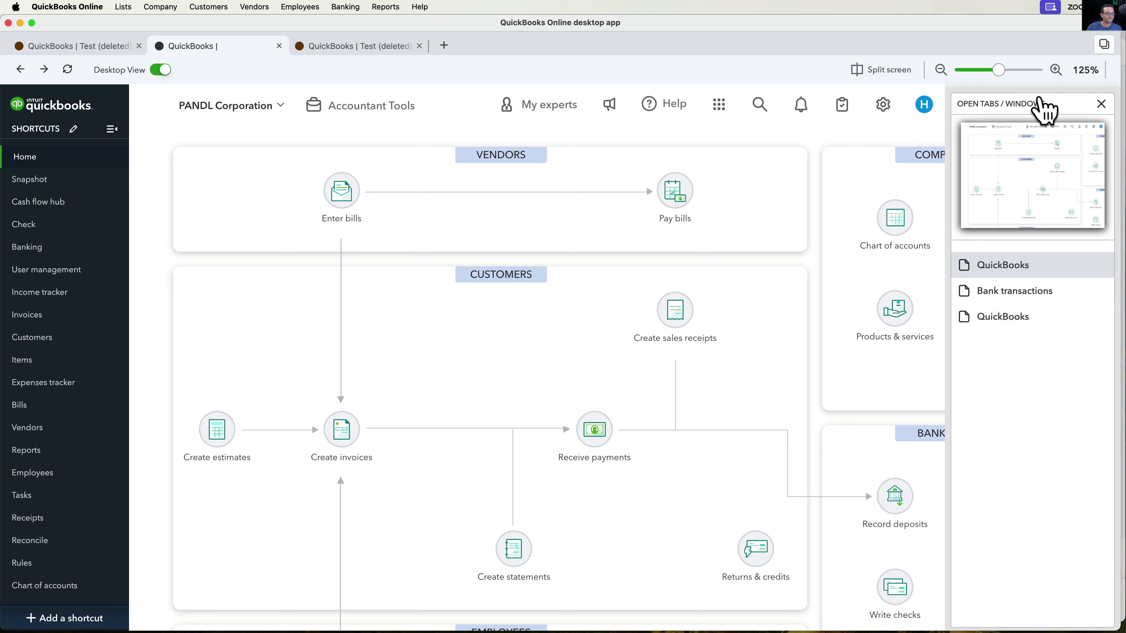
click(1100, 105)
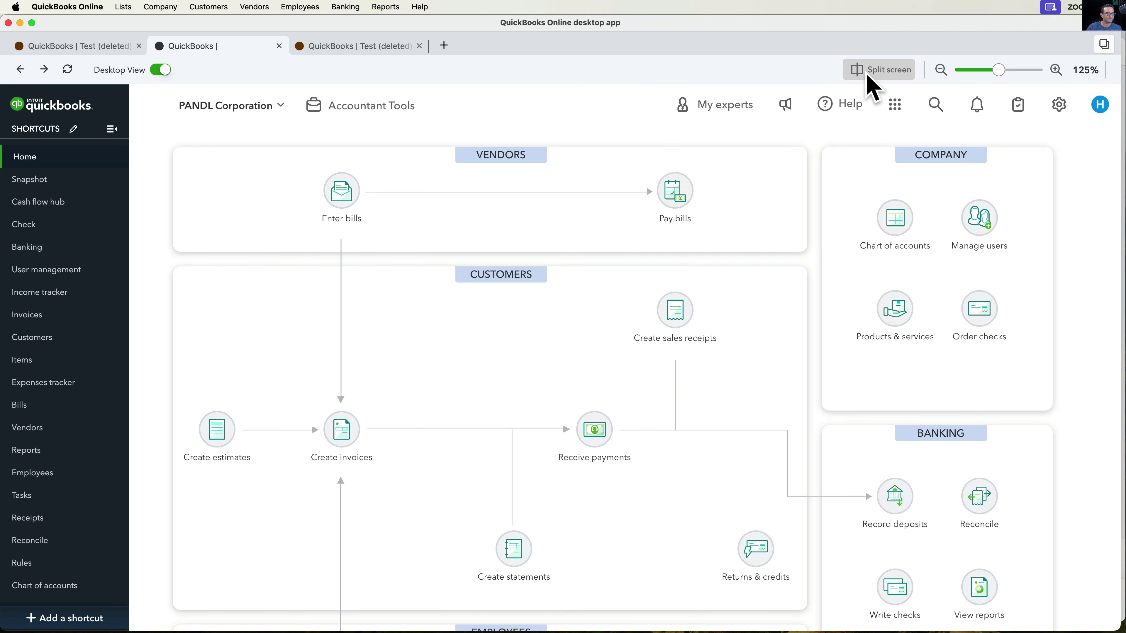
- Turn on split screen and close the bank transactions and first company tabs
click(869, 75)
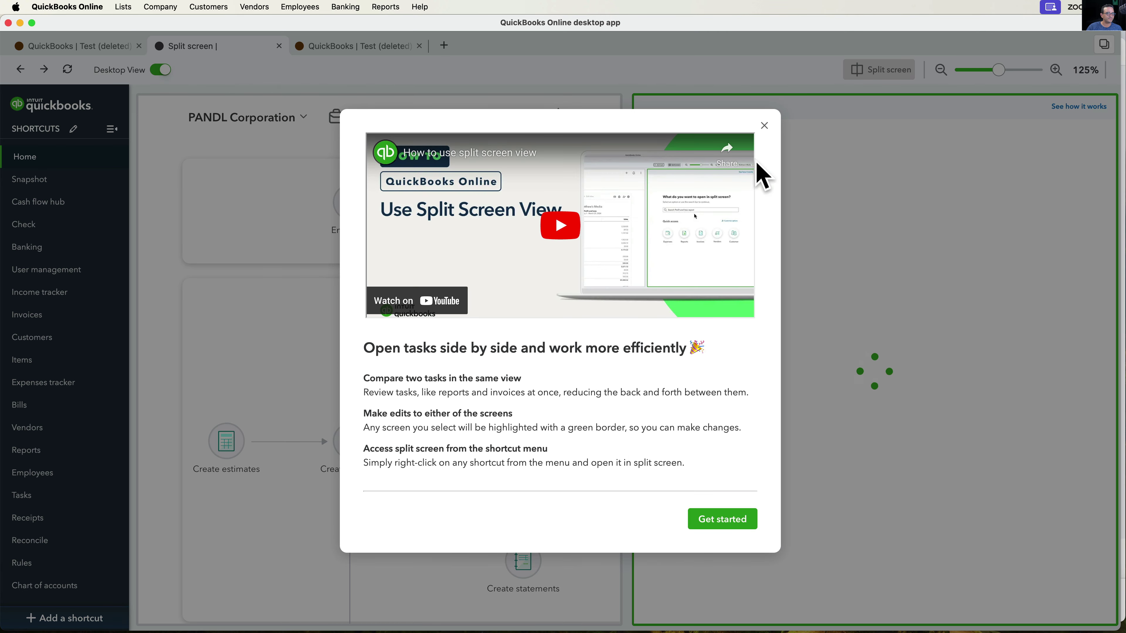
click(764, 126)
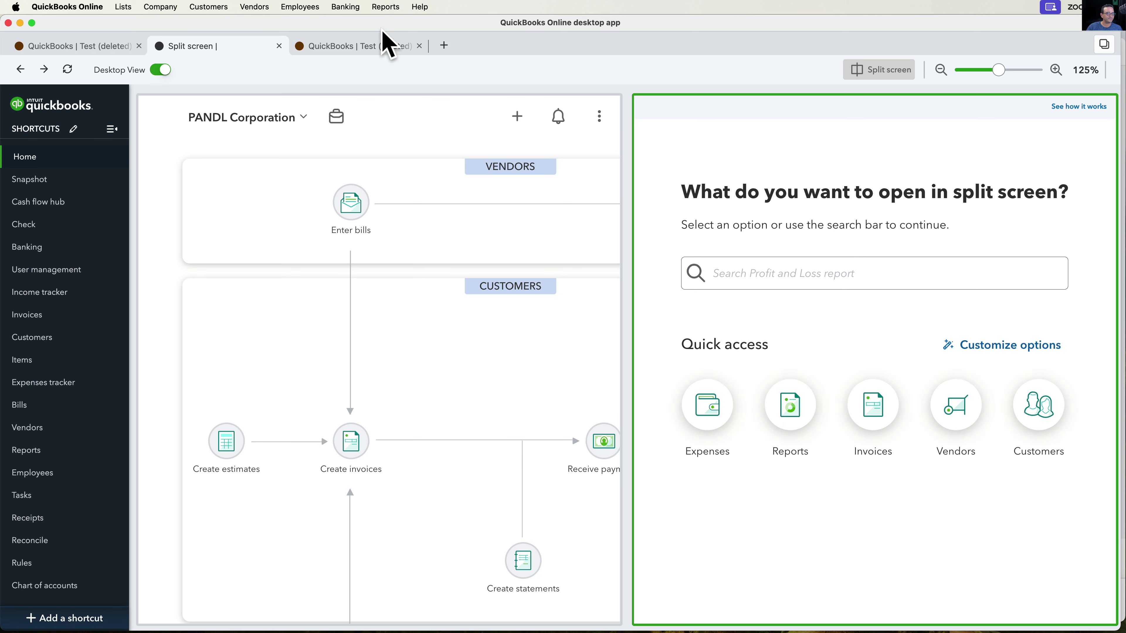
click(381, 44)
click(419, 46)
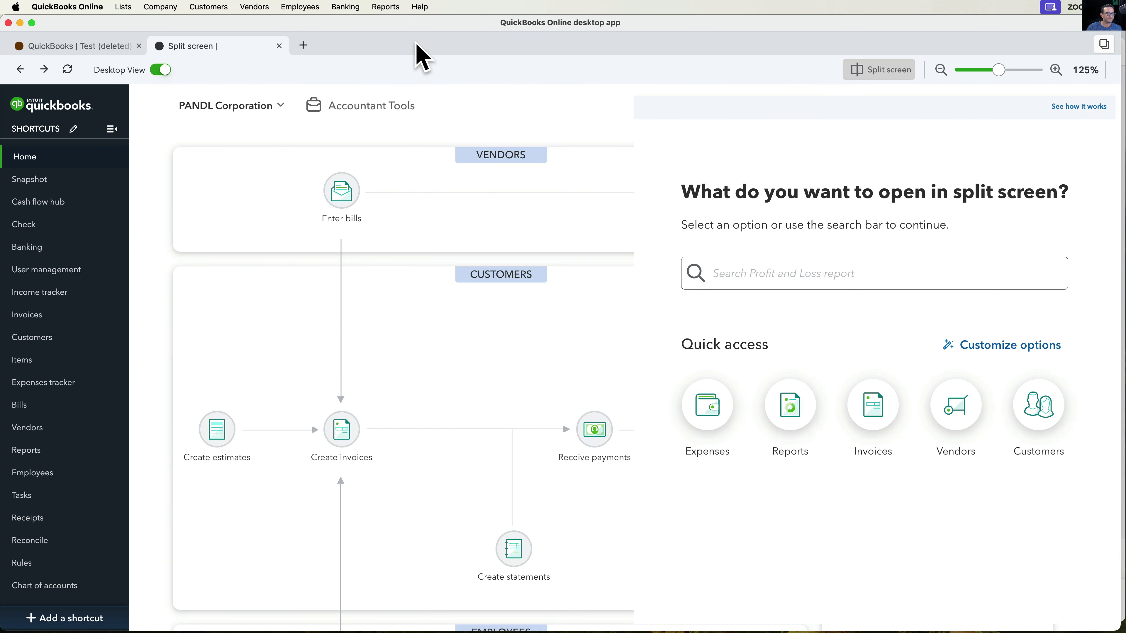
click(111, 48)
click(139, 46)
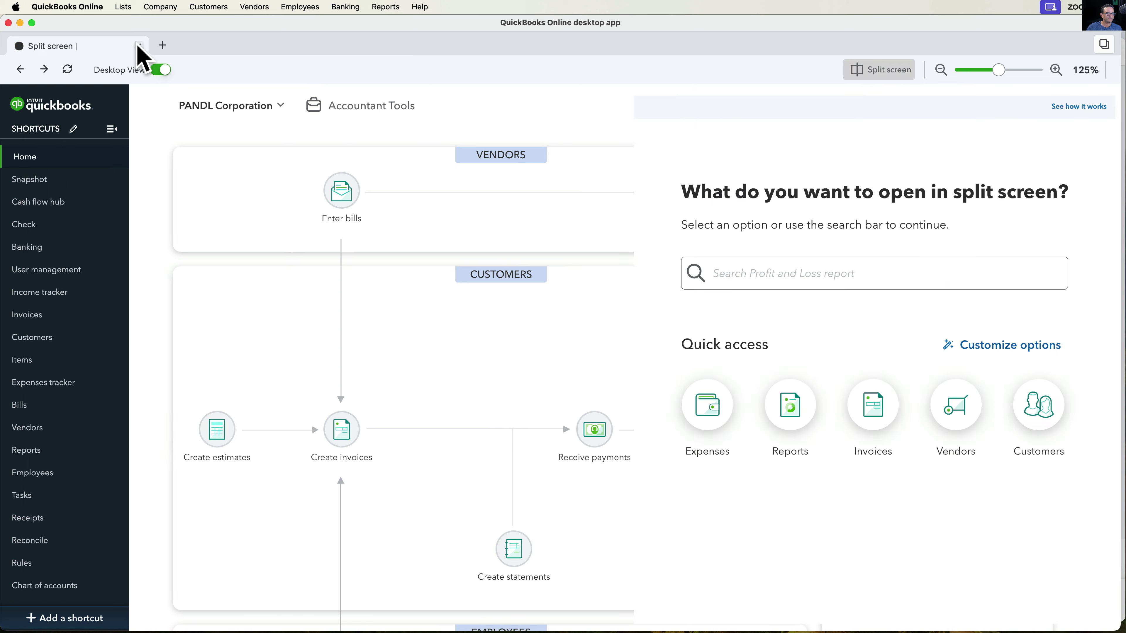
- Load Expenses > Vendors in the left pane and cancel closing the split screen
click(352, 107)
click(562, 115)
click(505, 156)
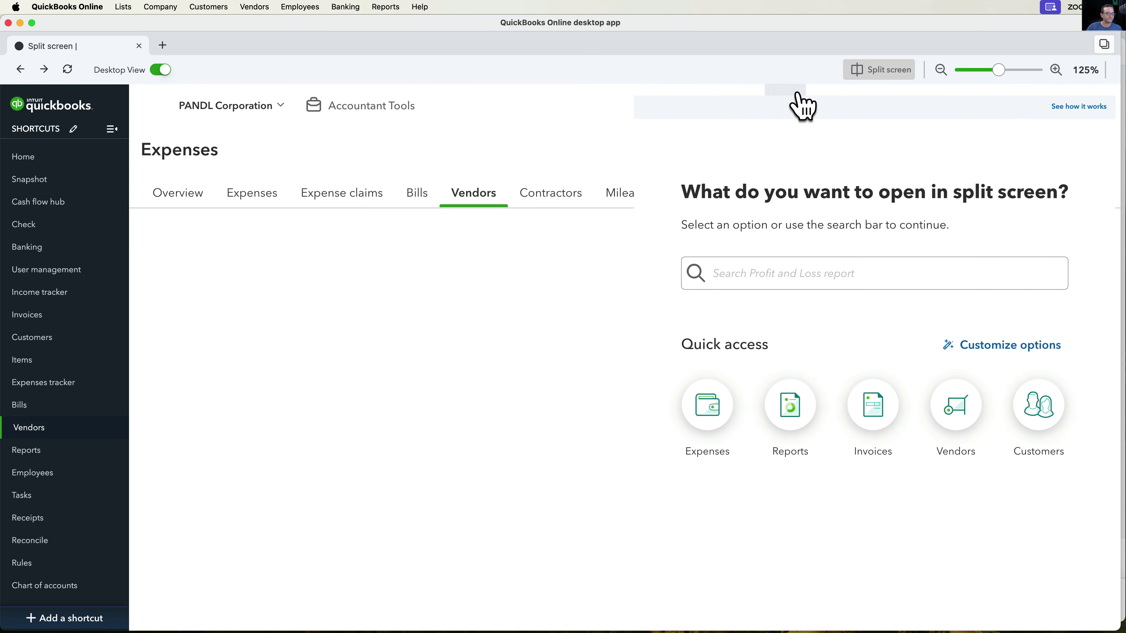
click(882, 71)
click(609, 372)
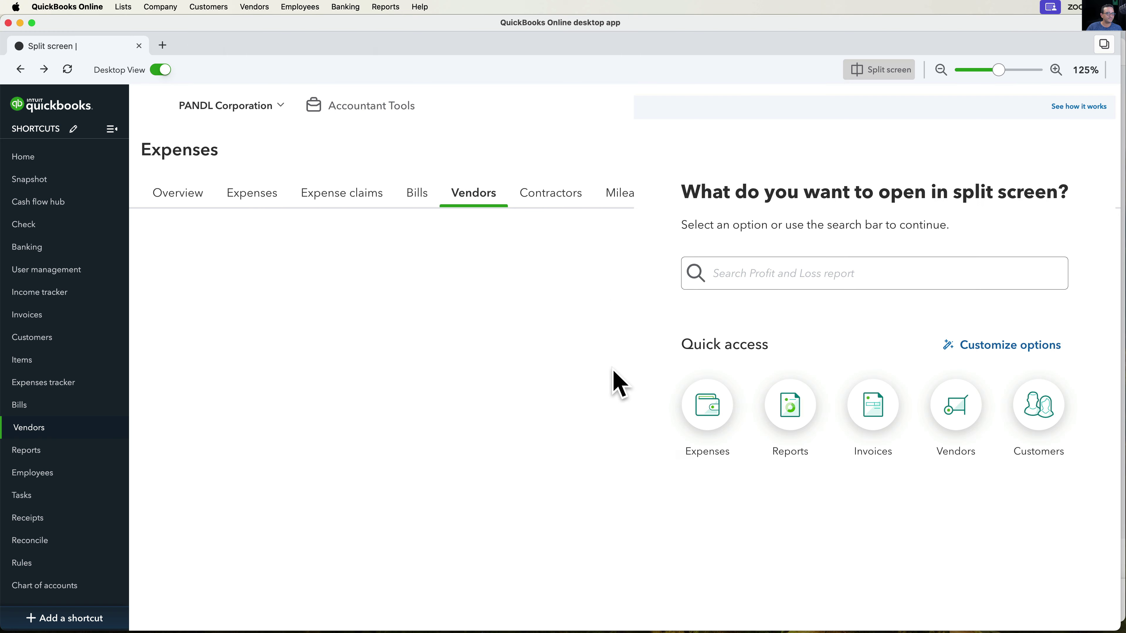
- Open the Profit and Loss favorite report from the Reports page
click(23, 451)
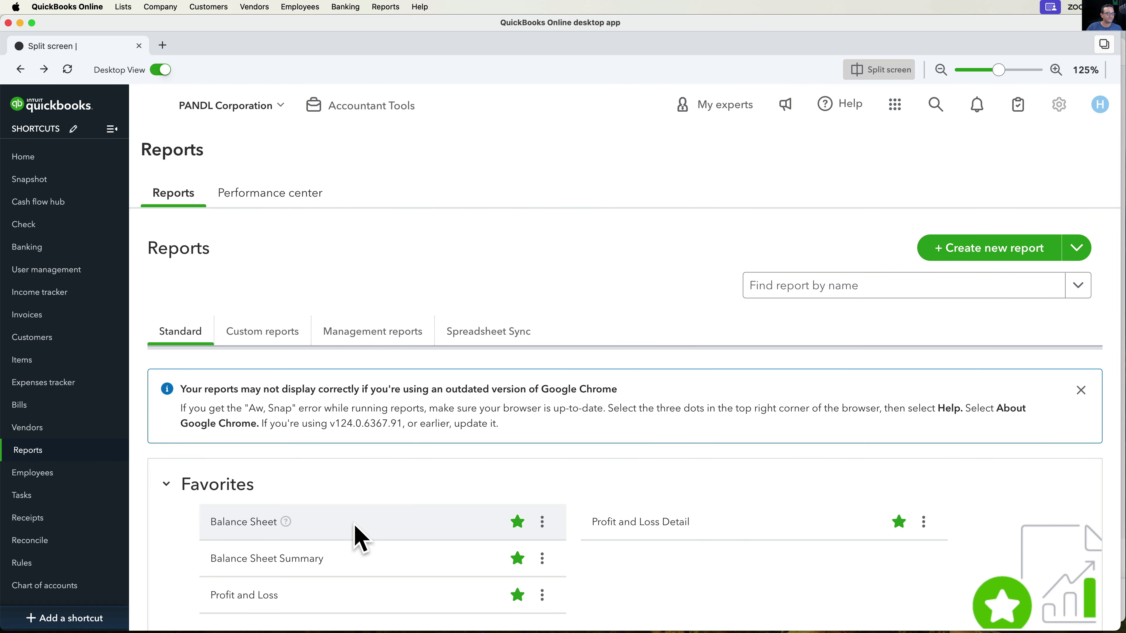
scroll(310, 528, down, 2)
scroll(261, 532, up, 6)
scroll(257, 533, down, 6)
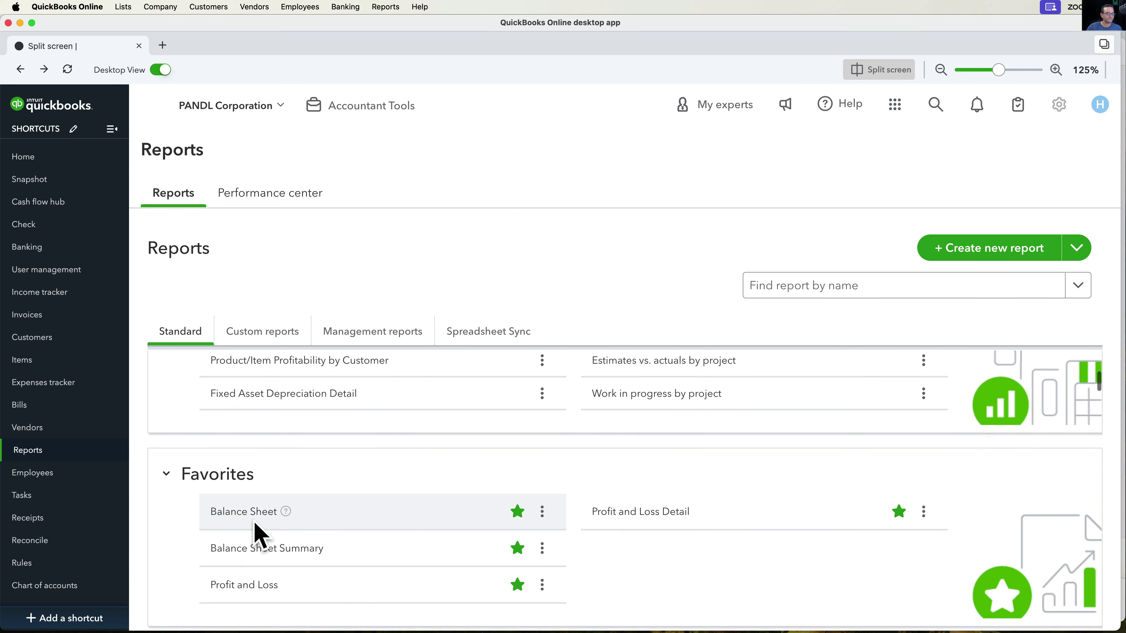
click(242, 529)
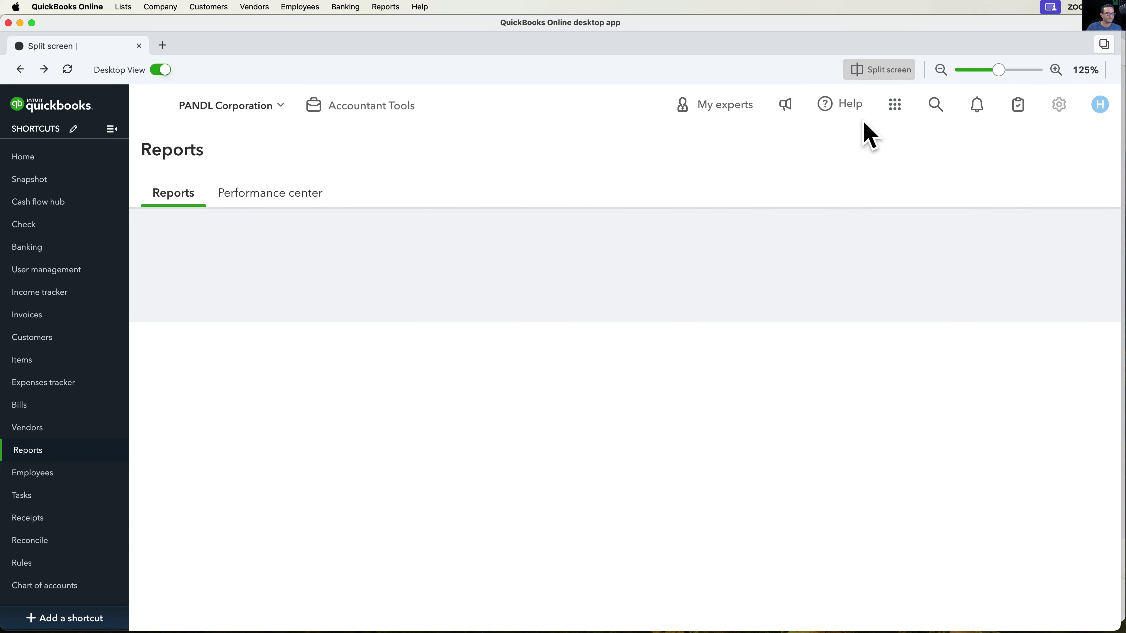
- Close the split screen and reopen it to get a fresh, empty right pane
click(886, 70)
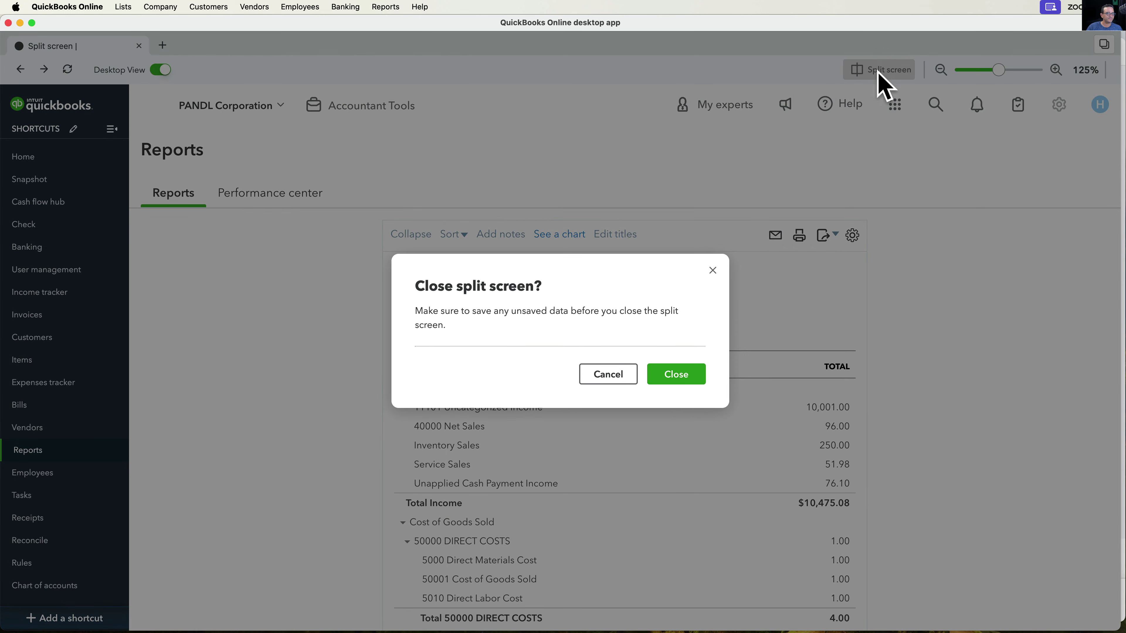
click(675, 382)
click(878, 74)
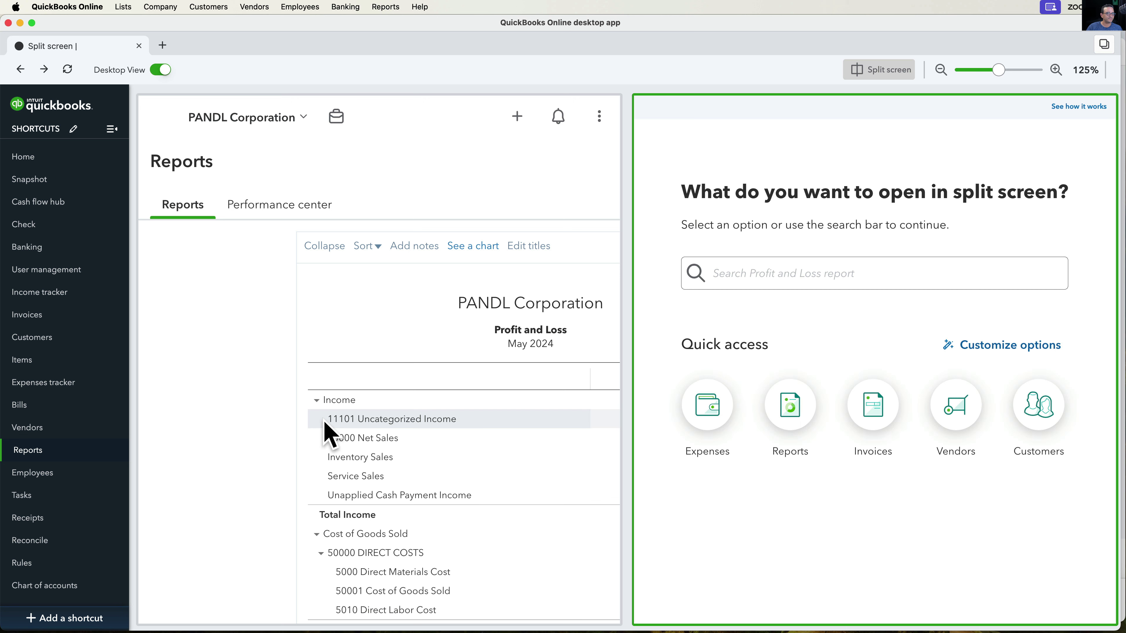
- Search the right pane for BALANCE and open the Balance Sheet as of May 31, 2024
click(793, 264)
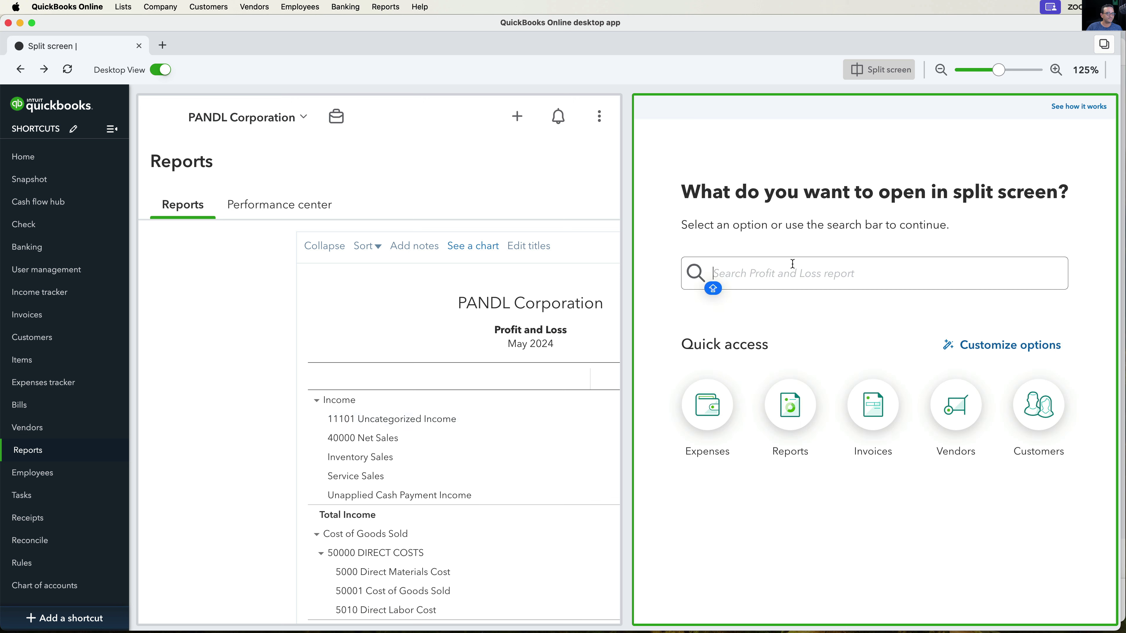
key(Caps_Lock)
text(BALANCE)
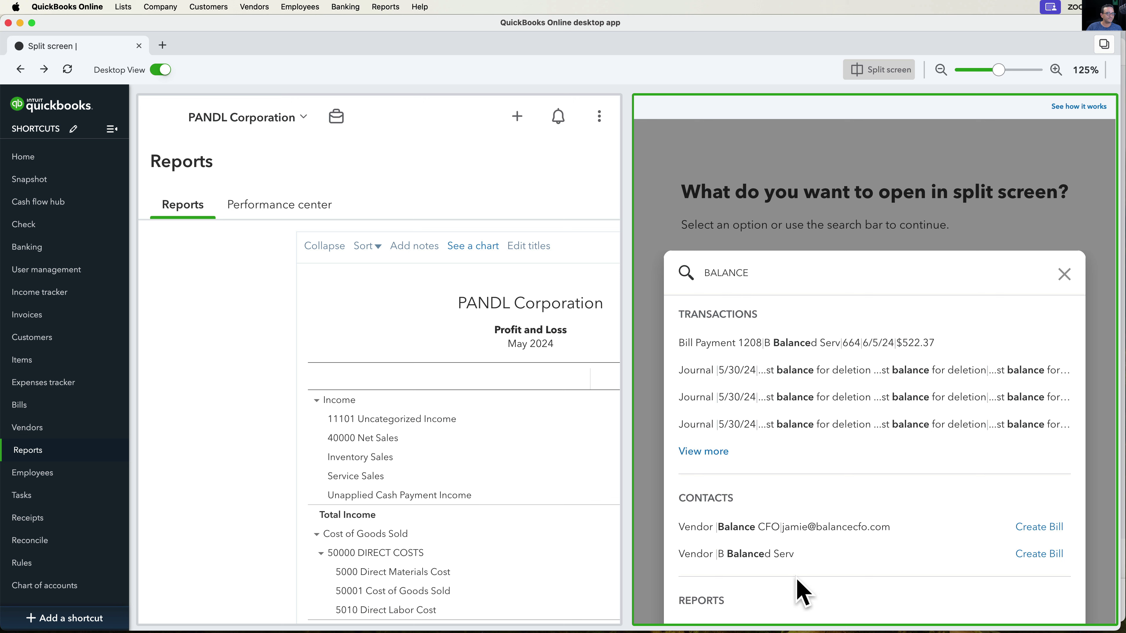
click(844, 350)
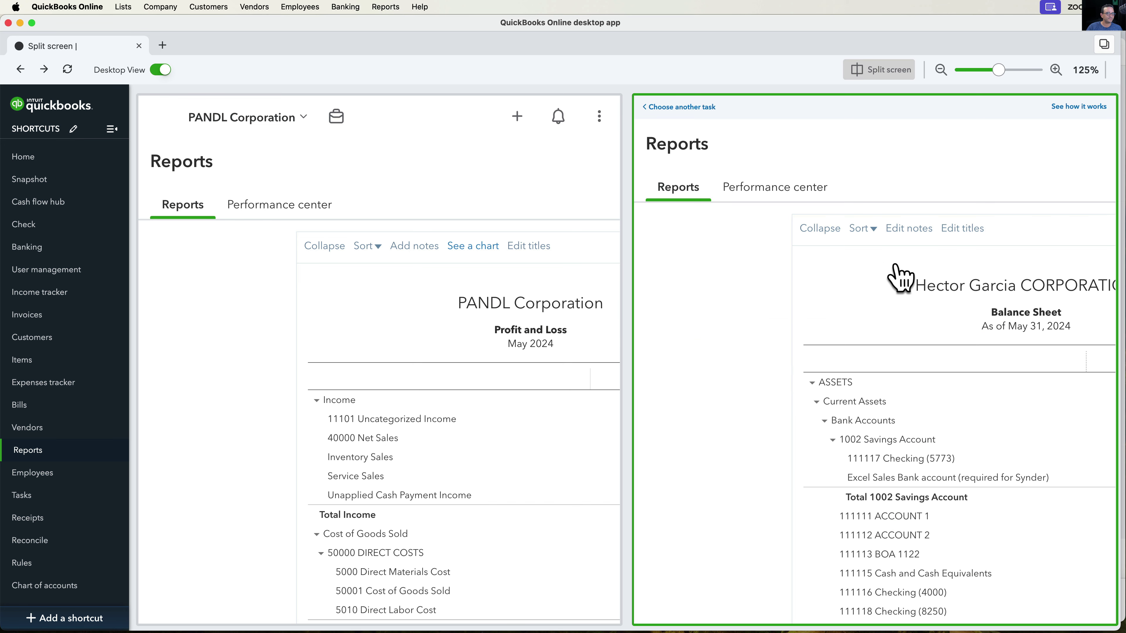
- Collapse the navigation sidebar to widen both panes, then scroll down the Balance Sheet
click(255, 300)
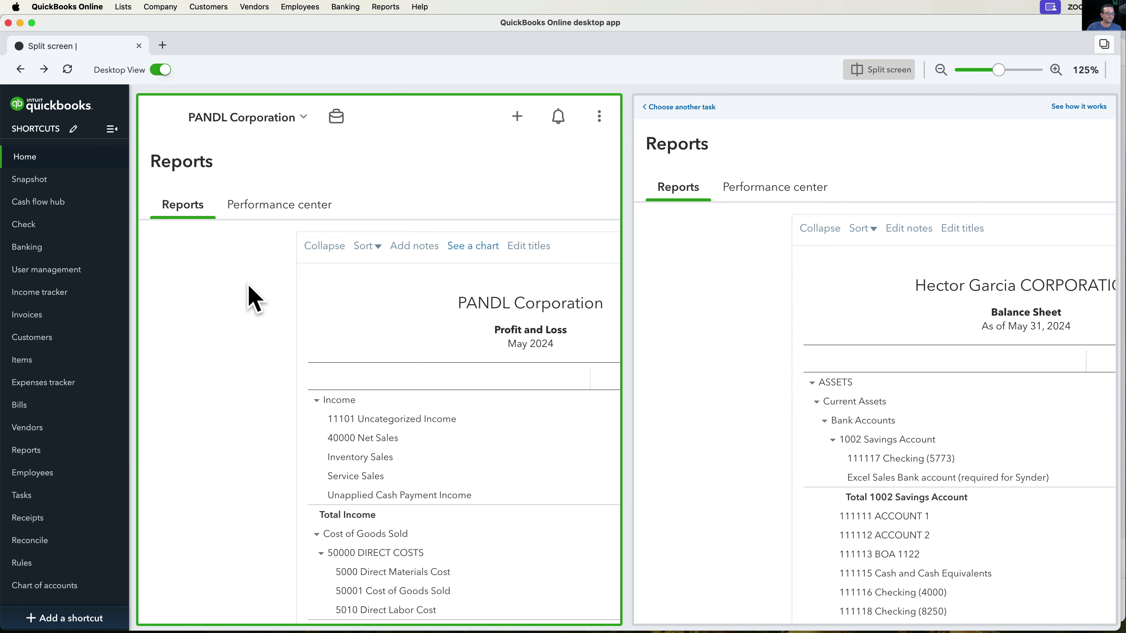
click(114, 129)
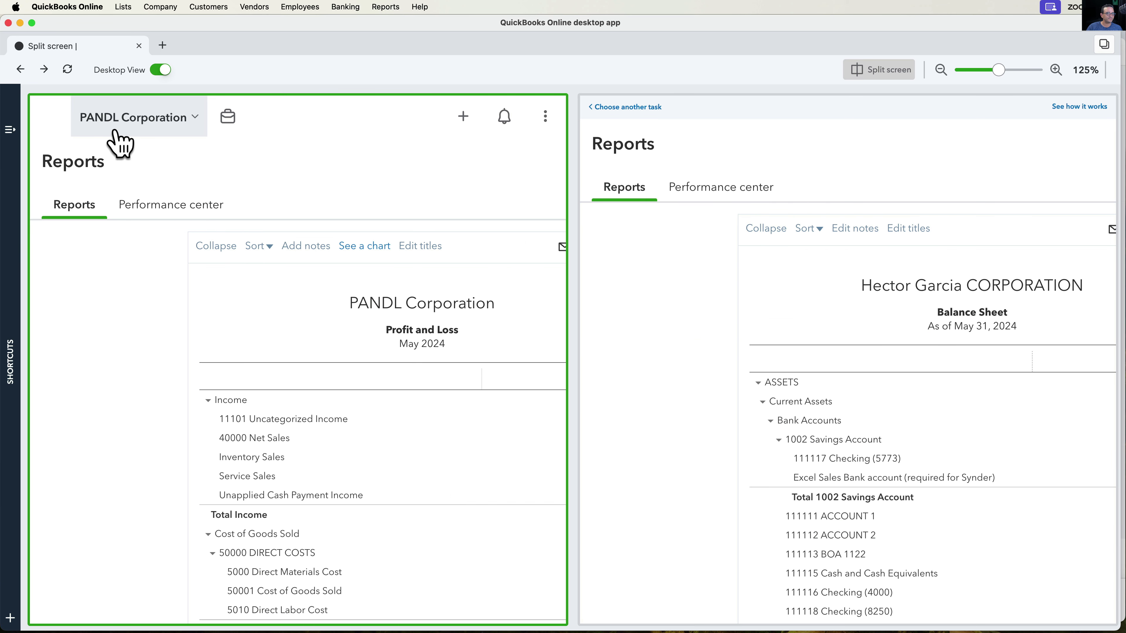
click(763, 135)
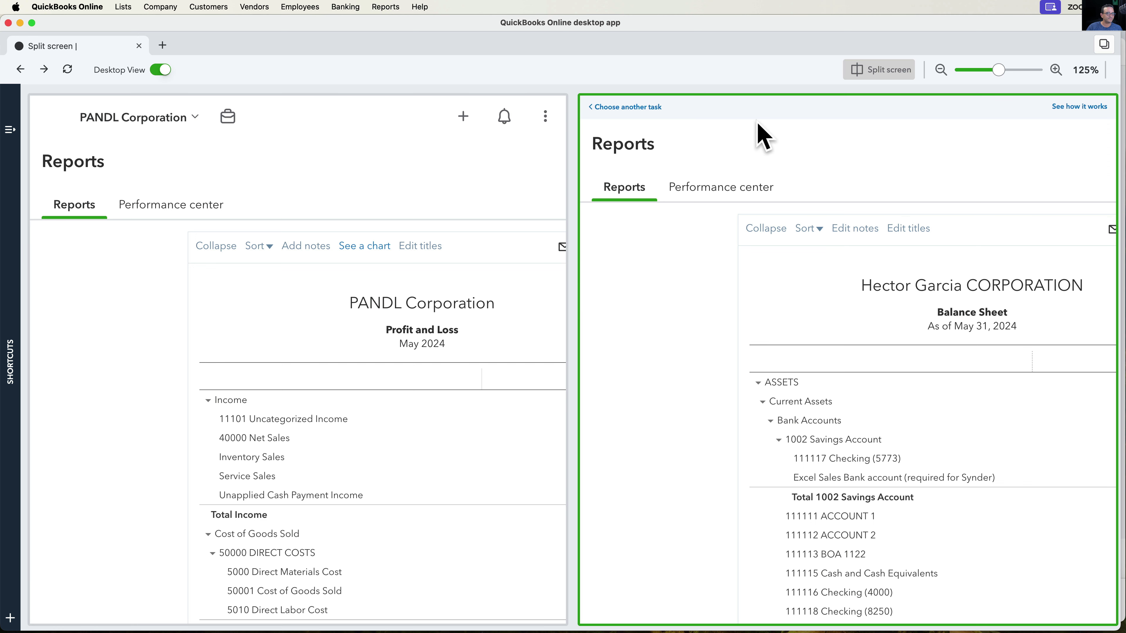
scroll(653, 432, down, 3)
scroll(364, 369, down, 3)
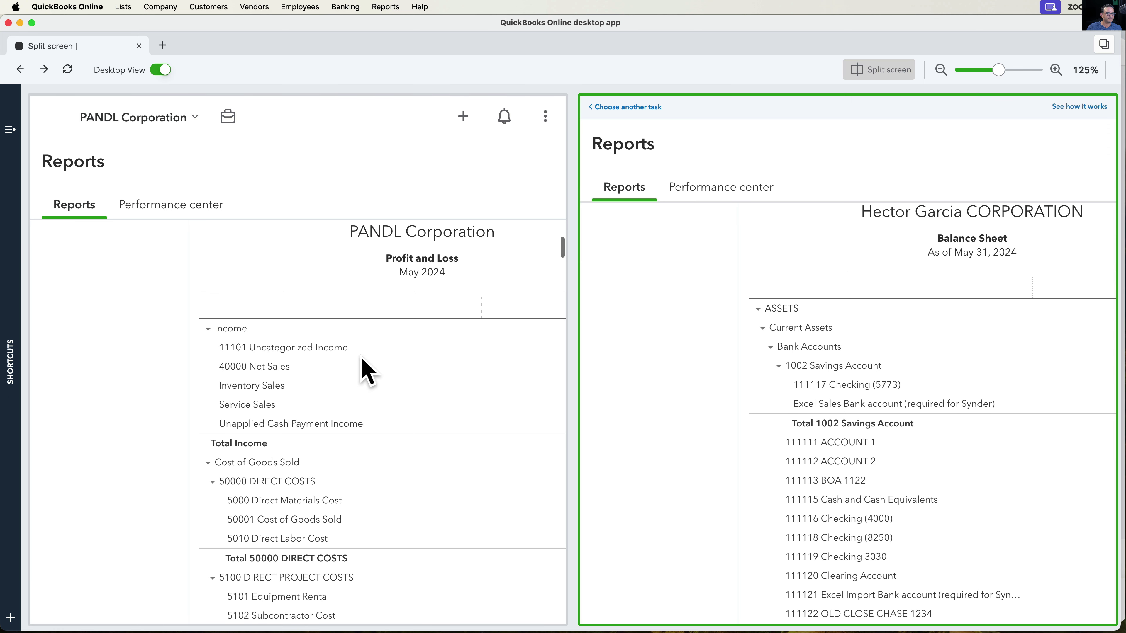
- Scroll through the Profit and Loss and Balance Sheet panes to compare the two reports
click(51, 377)
scroll(93, 381, right, 5)
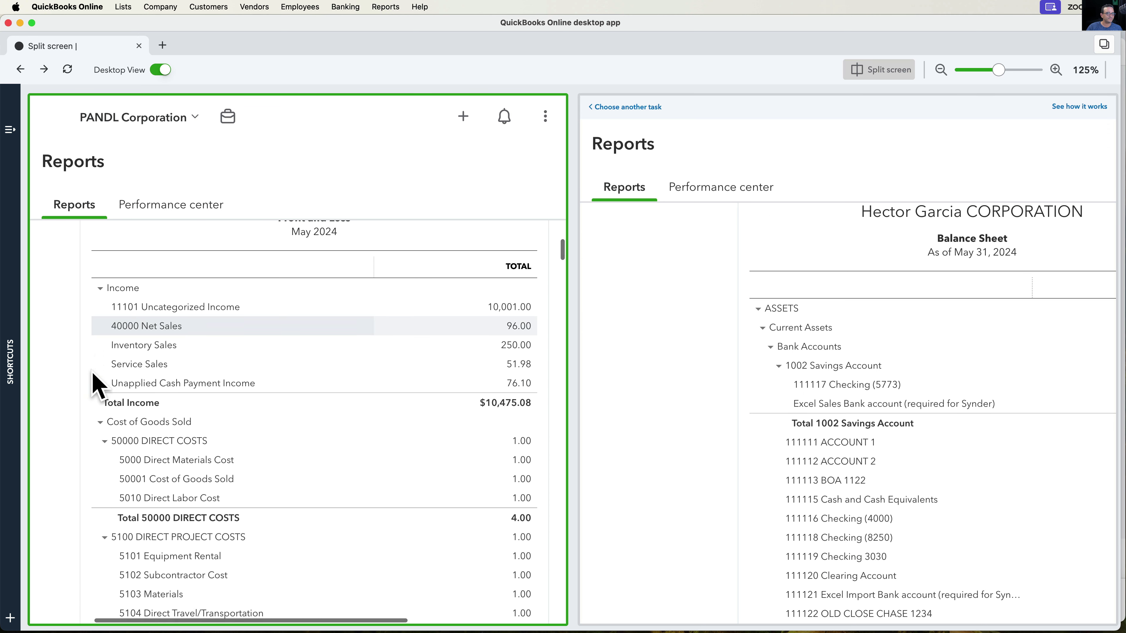
scroll(95, 399, down, 4)
scroll(98, 386, down, 1)
click(758, 346)
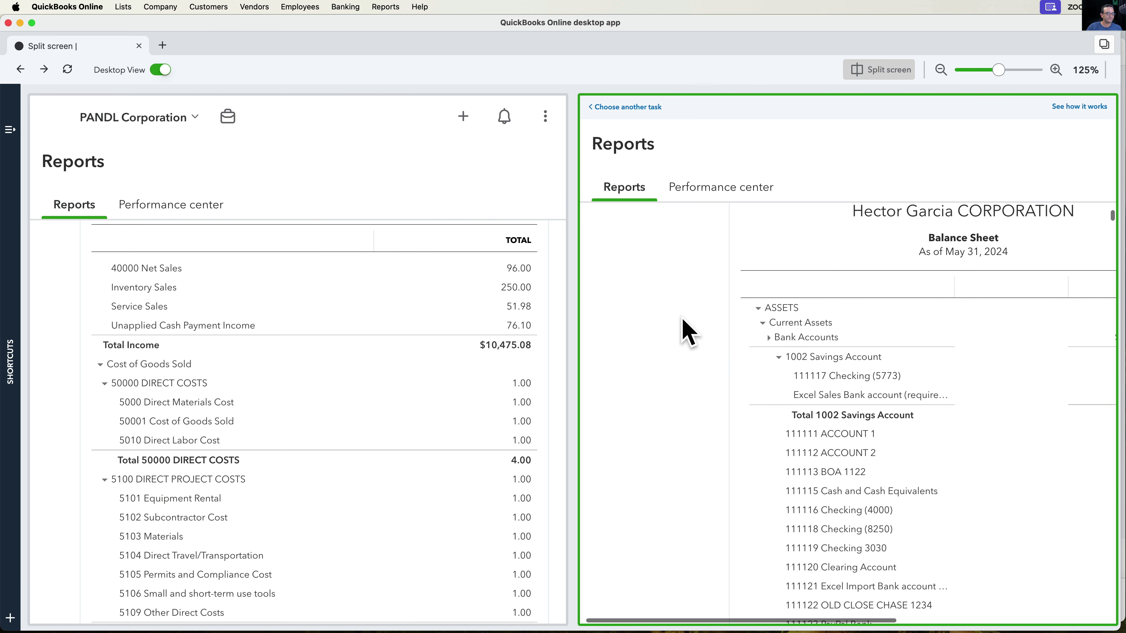
scroll(713, 614, down, 5)
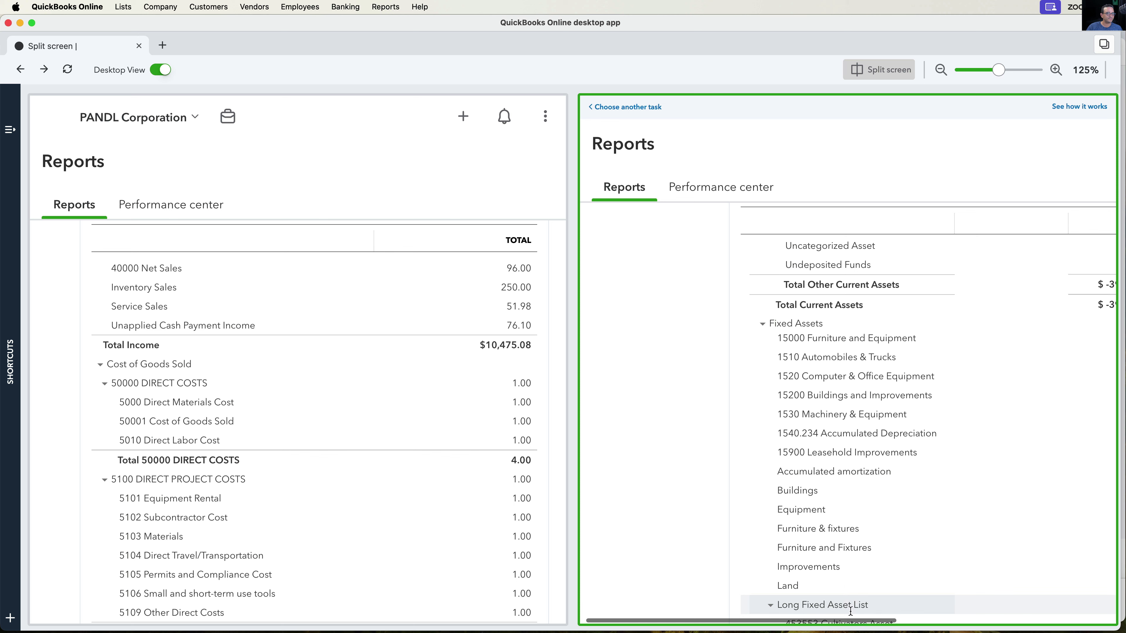
scroll(857, 622, down, 6)
scroll(856, 622, up, 10)
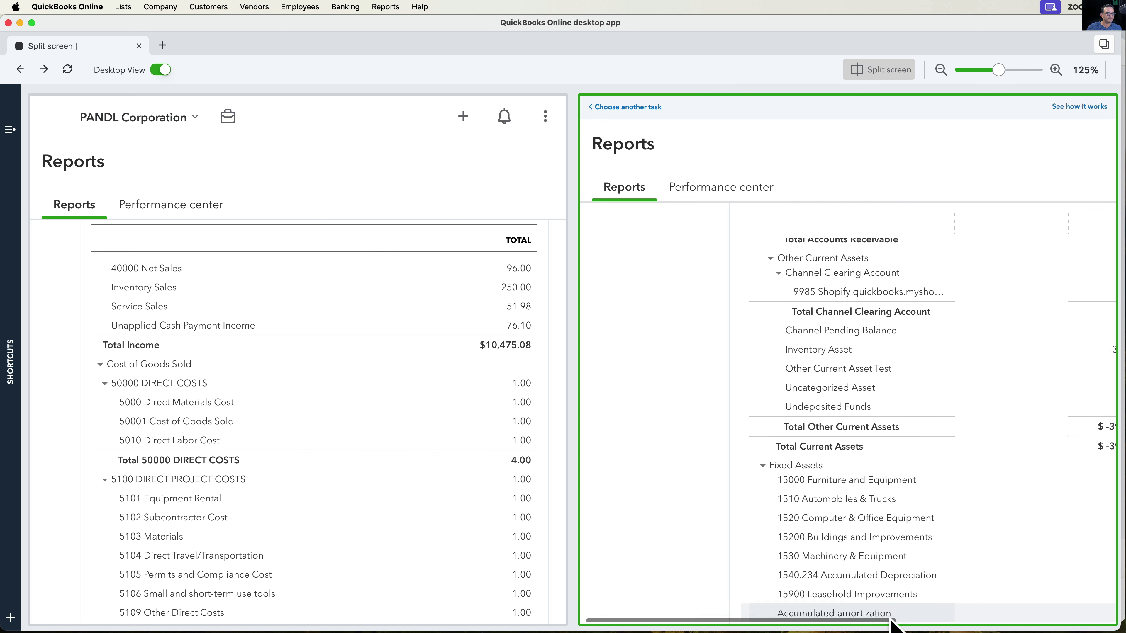
scroll(884, 621, down, 3)
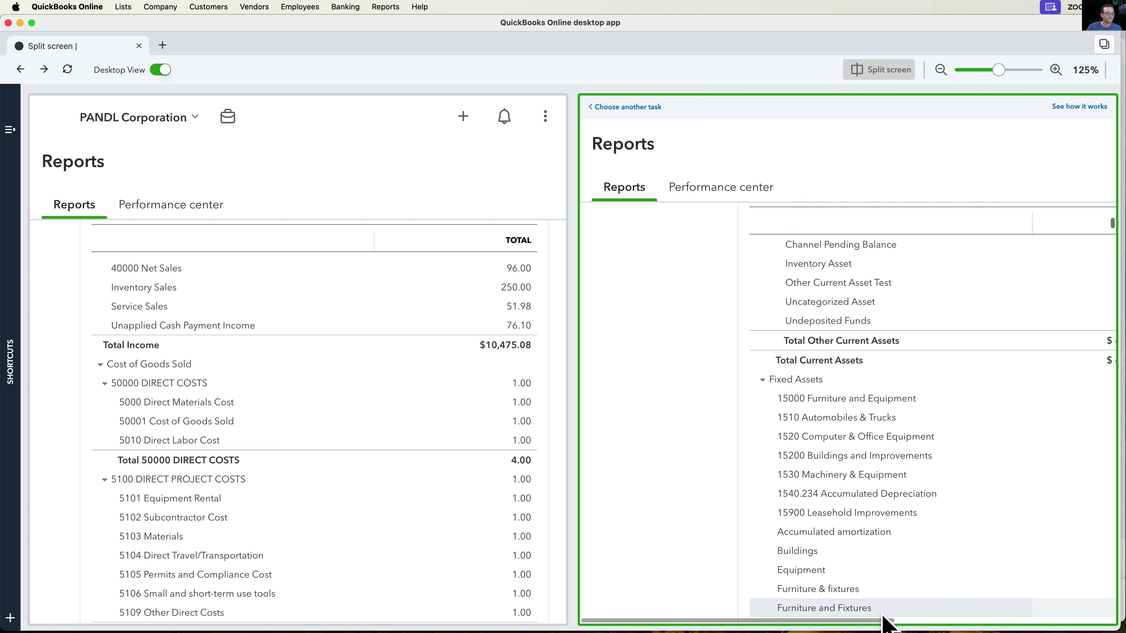
scroll(930, 620, down, 1)
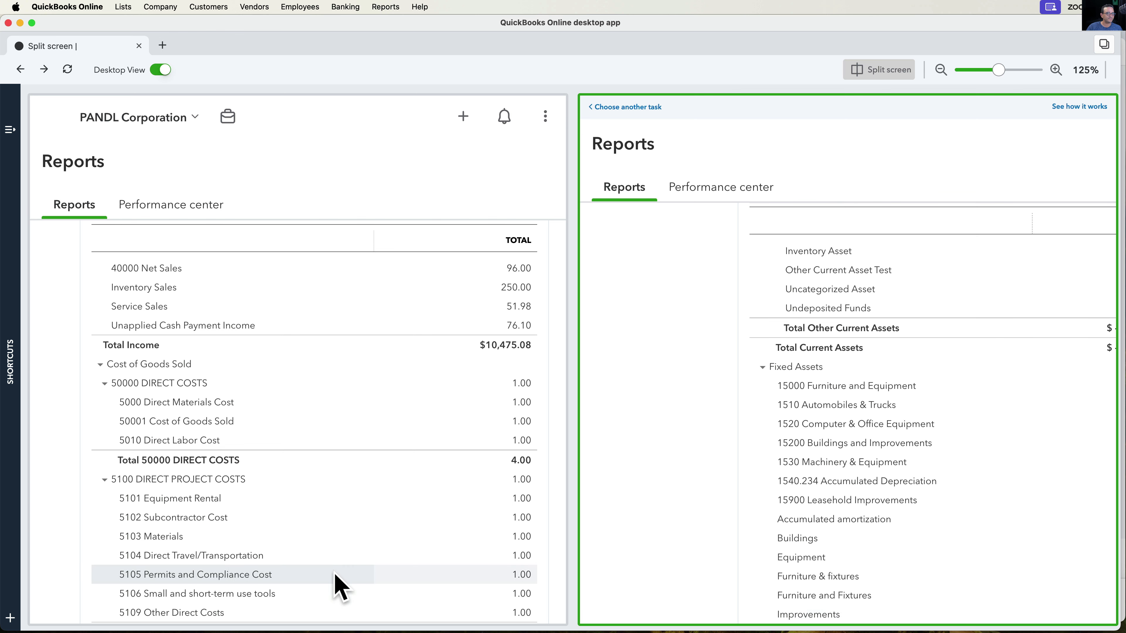
scroll(420, 611, right, 5)
scroll(419, 611, left, 8)
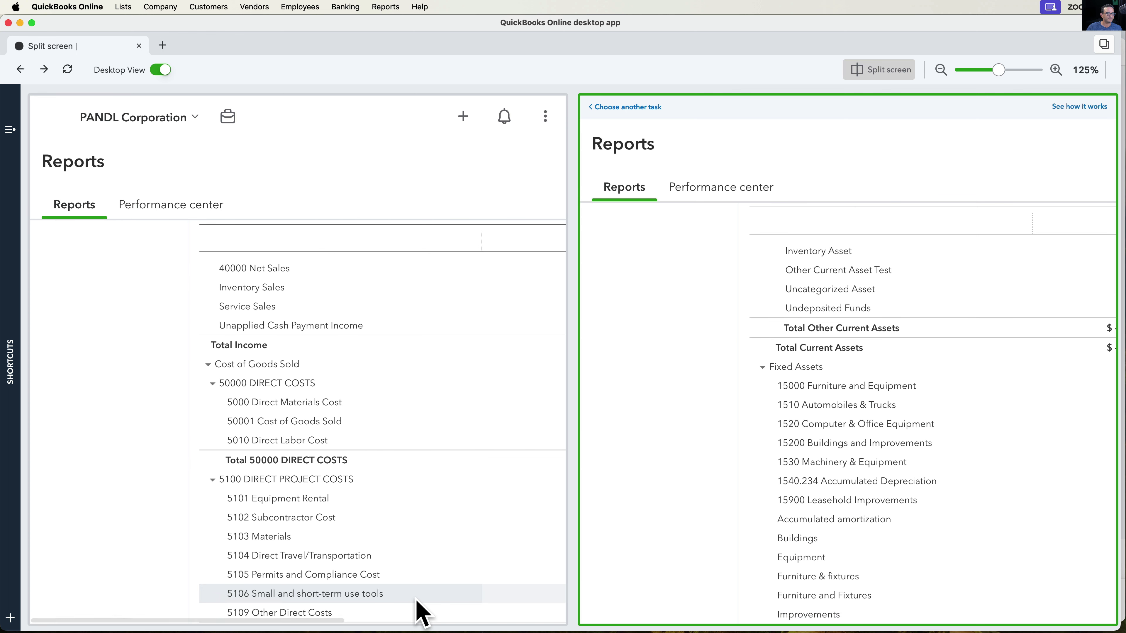
click(458, 543)
scroll(458, 543, down, 3)
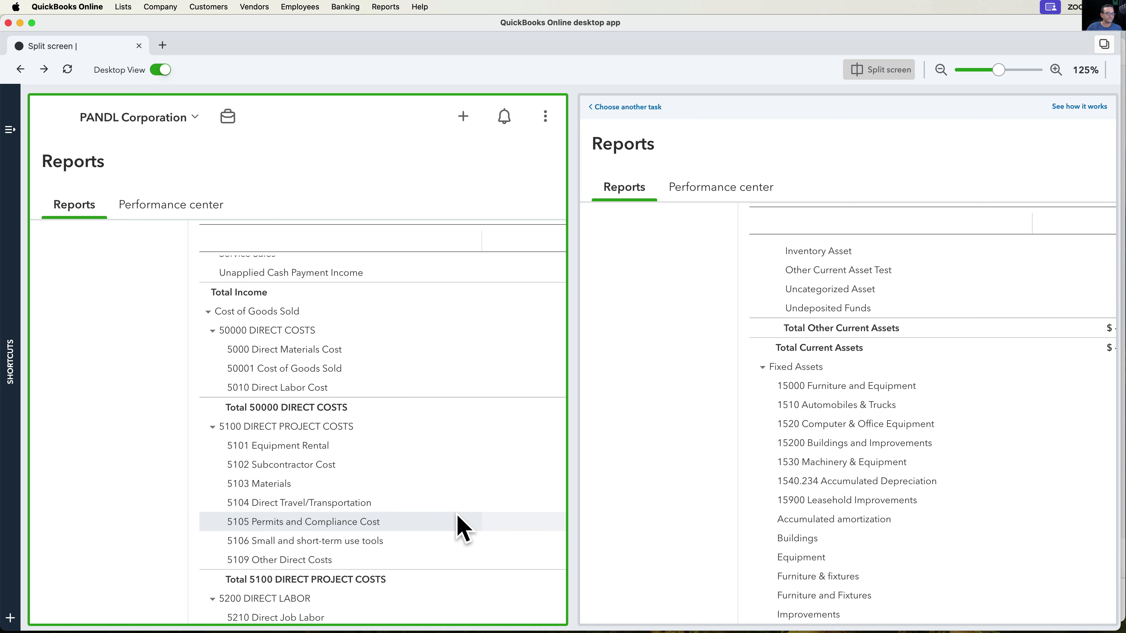
click(653, 433)
scroll(678, 403, up, 10)
scroll(683, 406, up, 3)
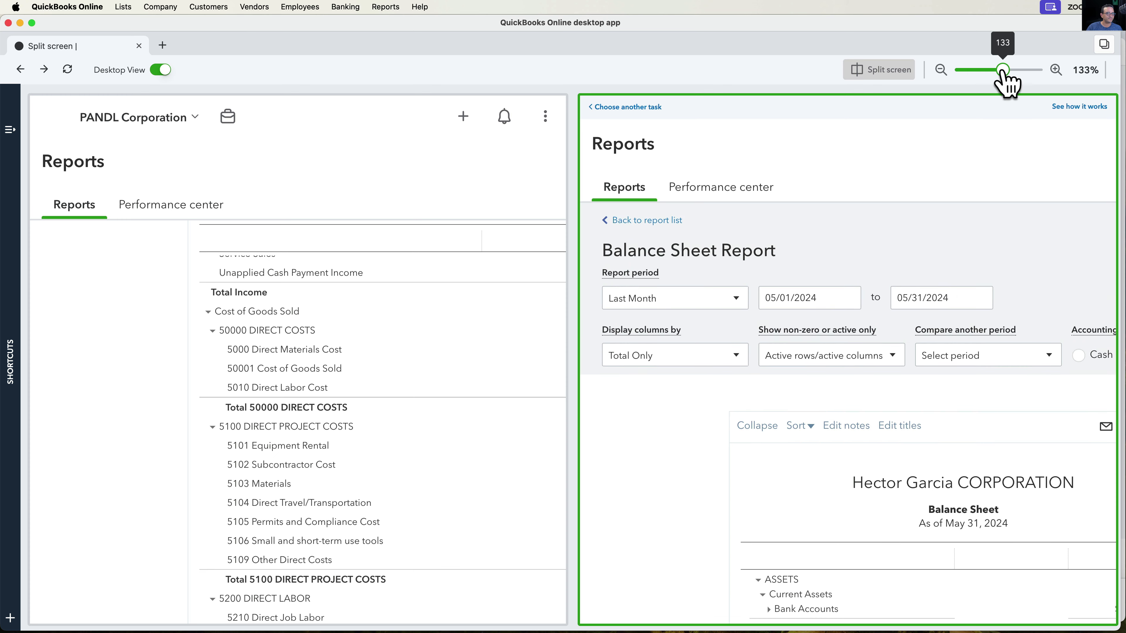
- Zoom both reports to 137%, then open and close the left pane's options menu
mouse_move(998, 70)
mouse_down()
mouse_move(971, 71)
mouse_move(1005, 70)
mouse_up()
click(544, 119)
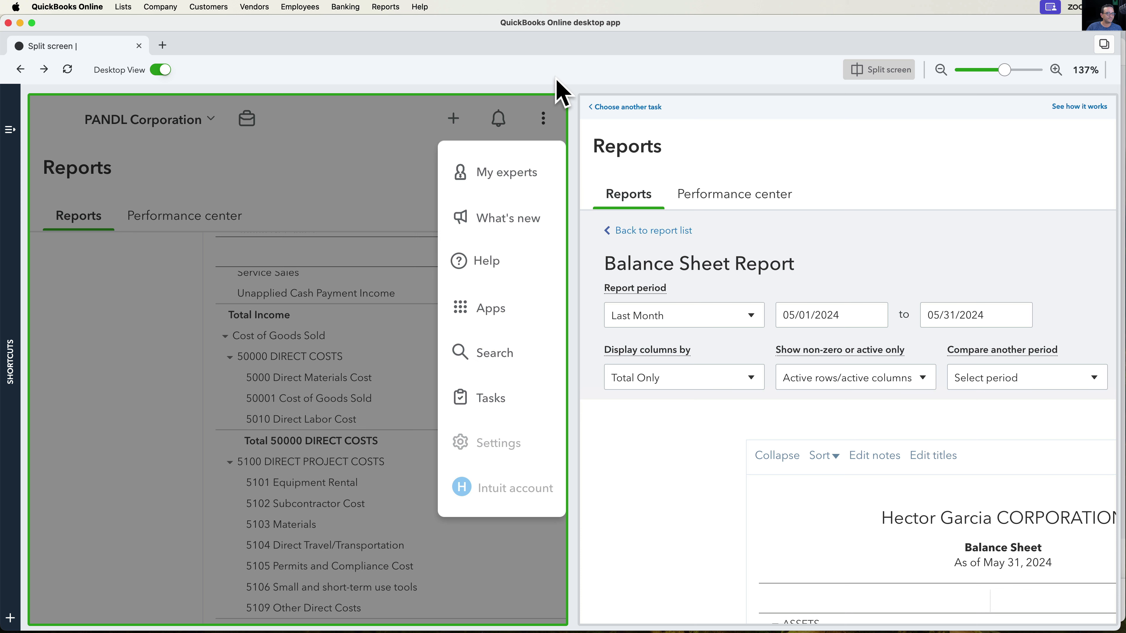
click(550, 130)
click(547, 119)
click(546, 119)
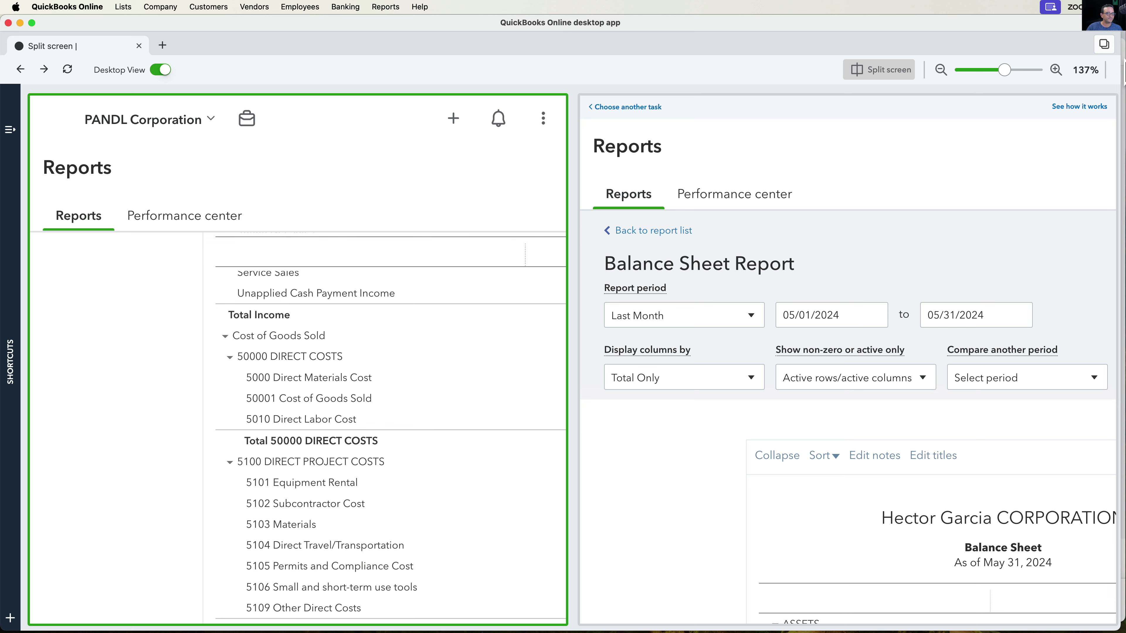
- Detach the PANDL Corporation report tab into its own narrower Chrome window
key(super+Tab)
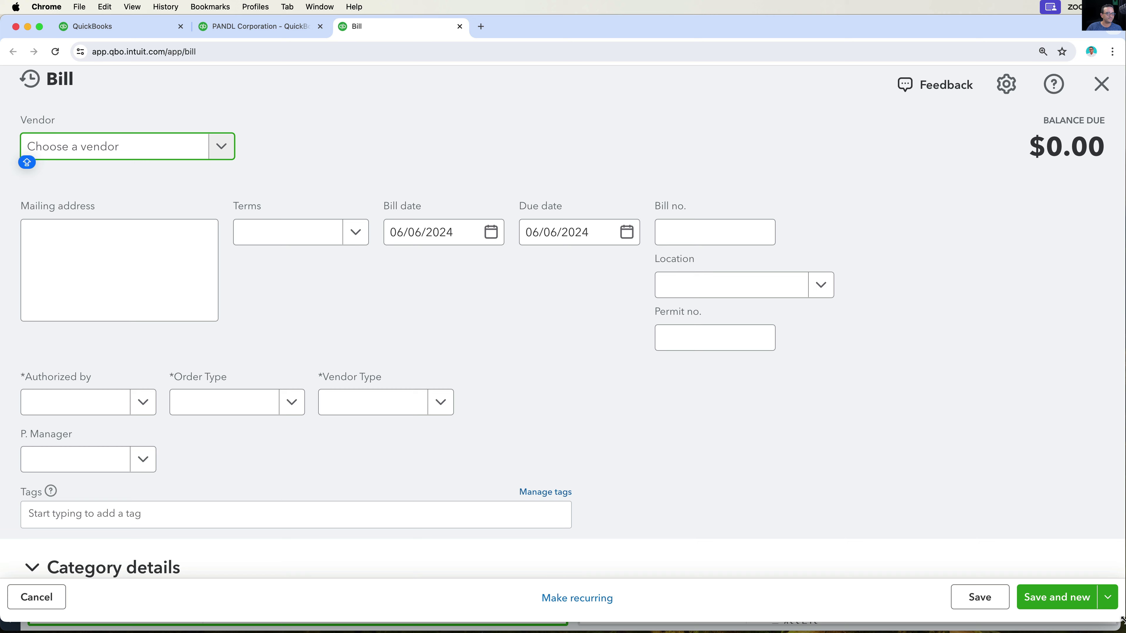
click(243, 26)
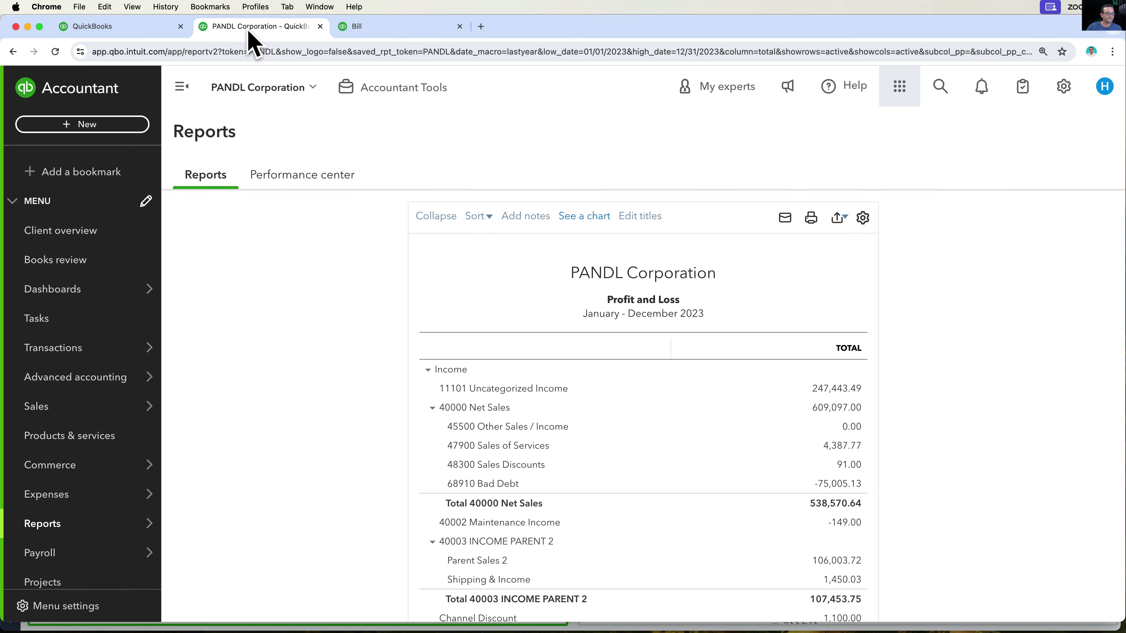
drag(253, 44, 281, 80)
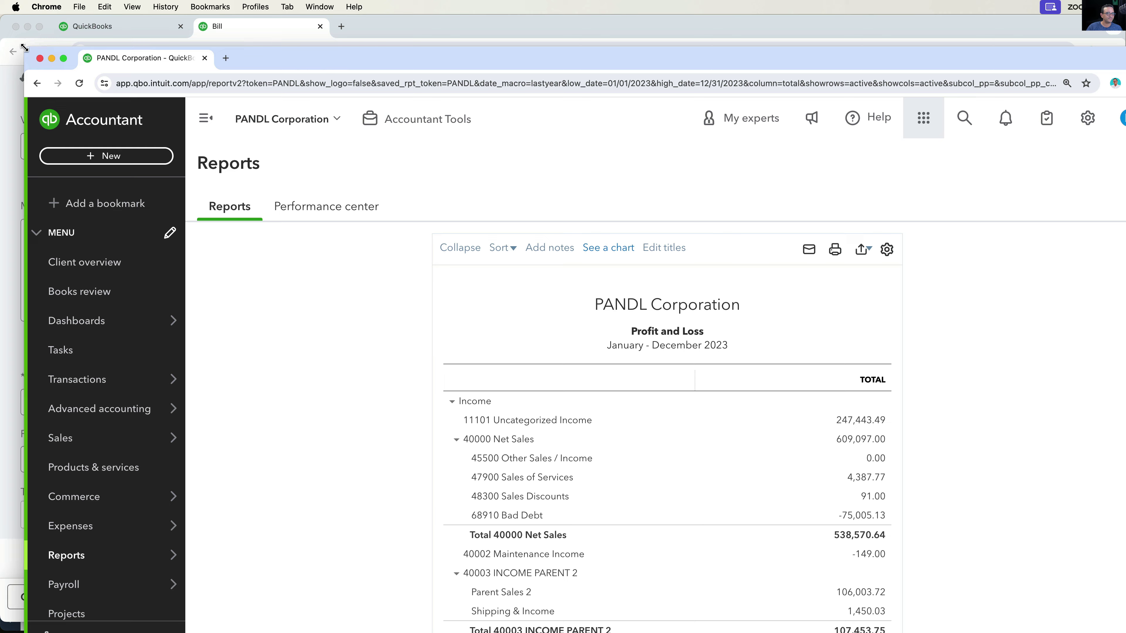
drag(23, 47, 550, 48)
drag(829, 73, 822, 41)
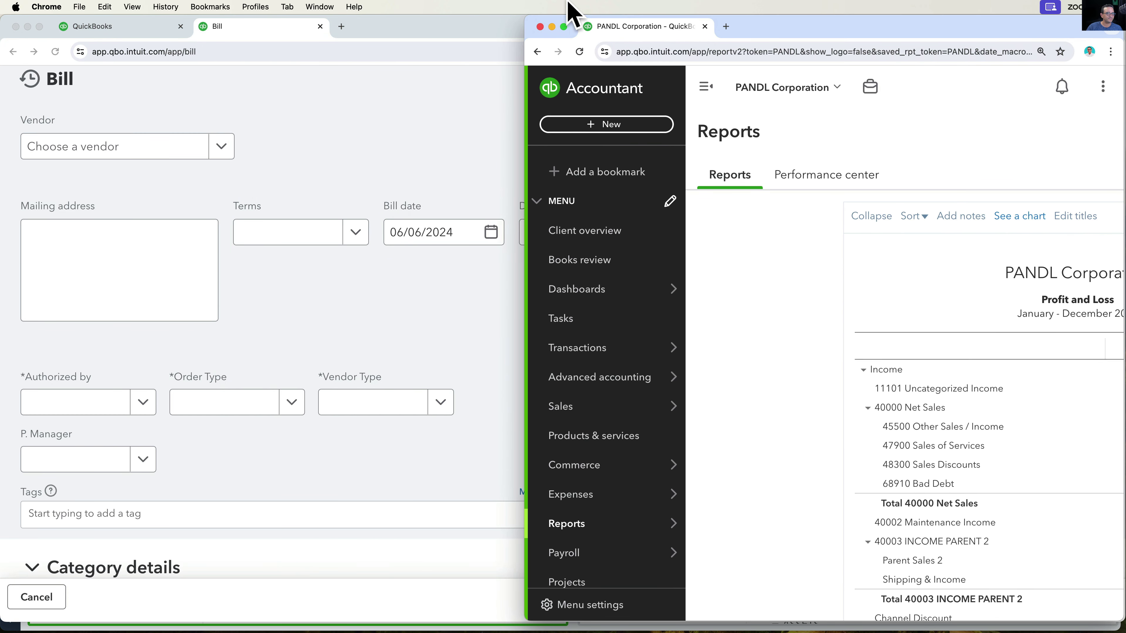
- Resize the Bill window to half the screen and bring the PANDL reports window forward
double_click(356, 28)
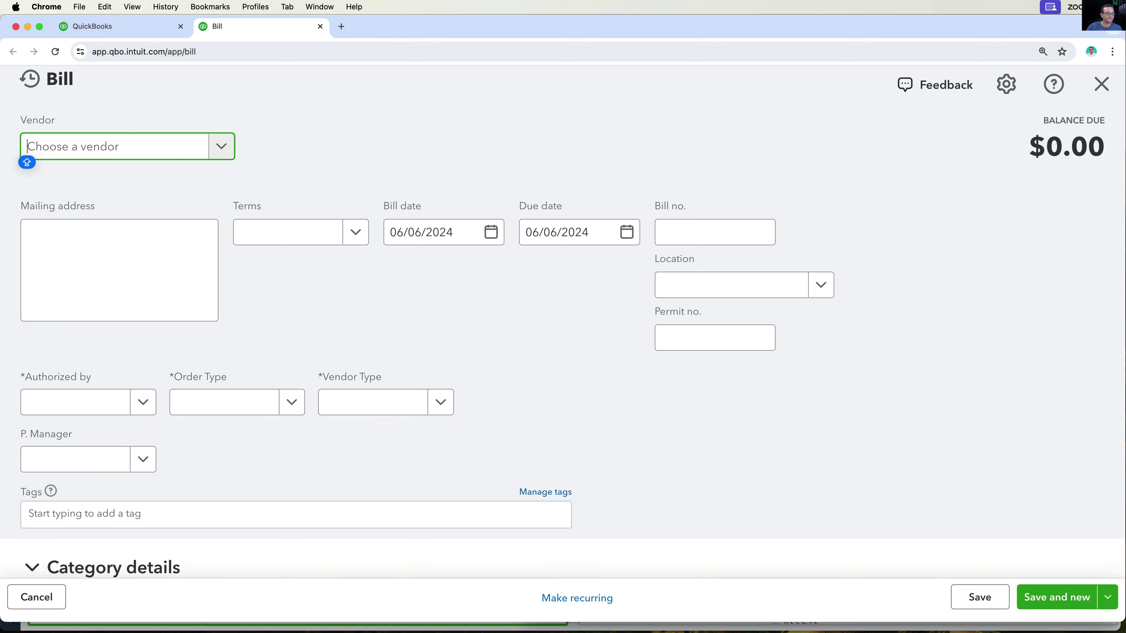
drag(1121, 620, 525, 625)
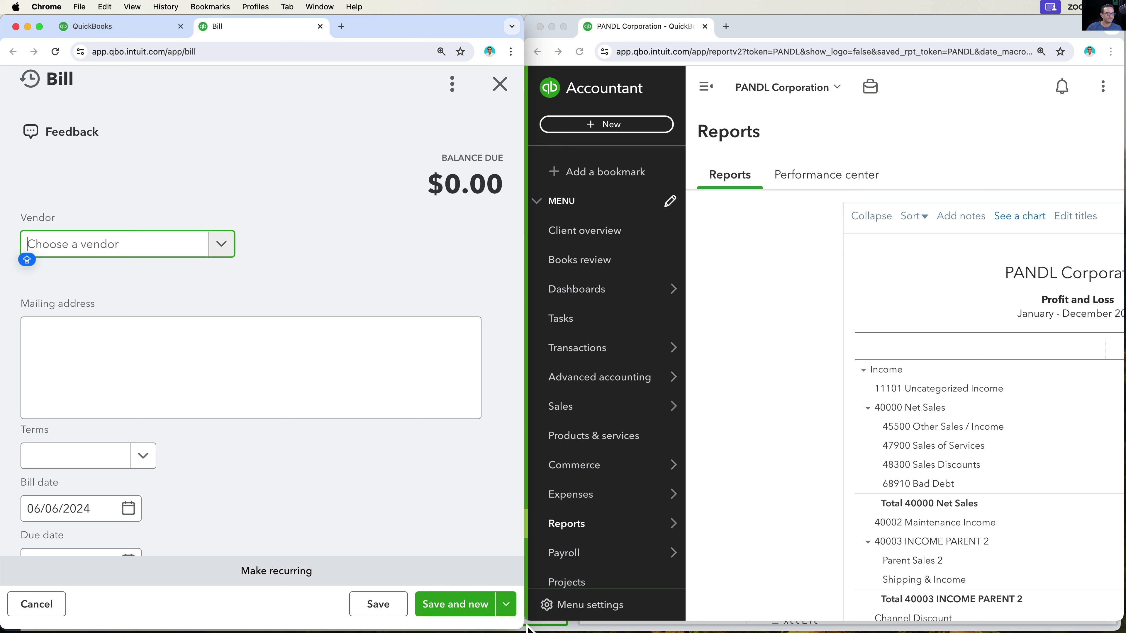
click(777, 35)
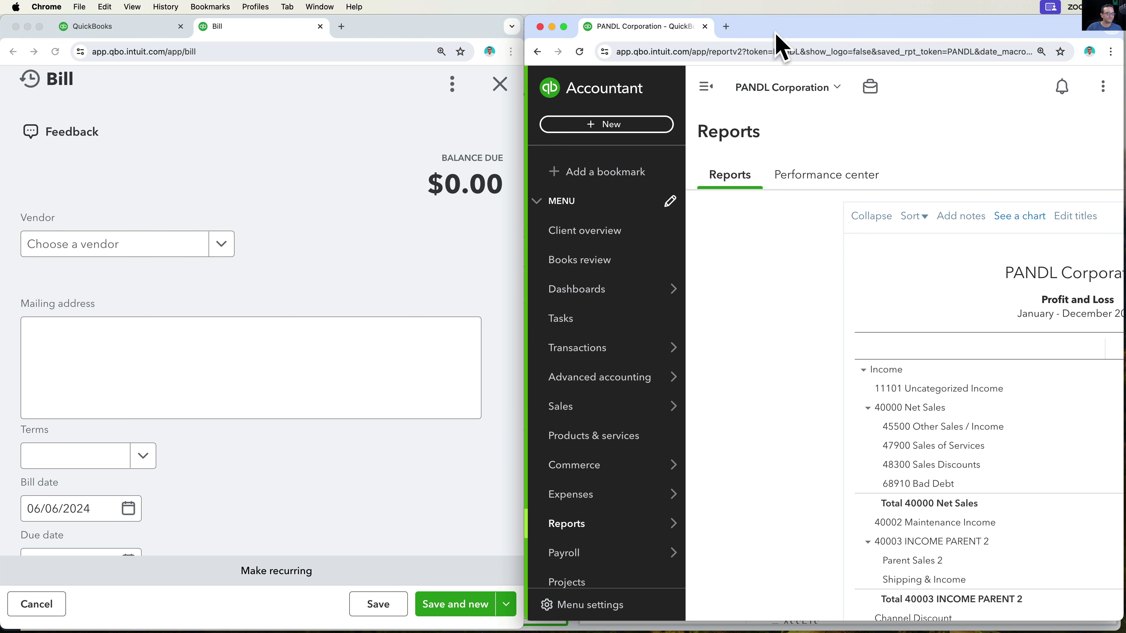
click(660, 52)
key(super+c)
click(257, 51)
key(super+v)
key(Return)
- Zoom both Chrome windows to 110% and collapse each window's left navigation menu
key(super+minus)
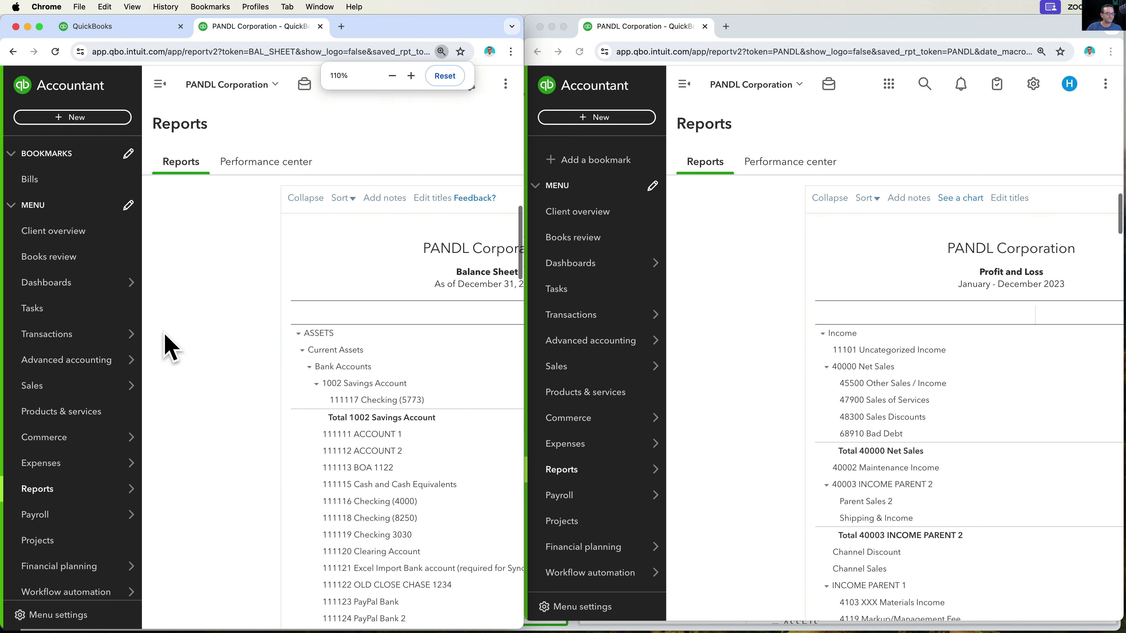
click(167, 89)
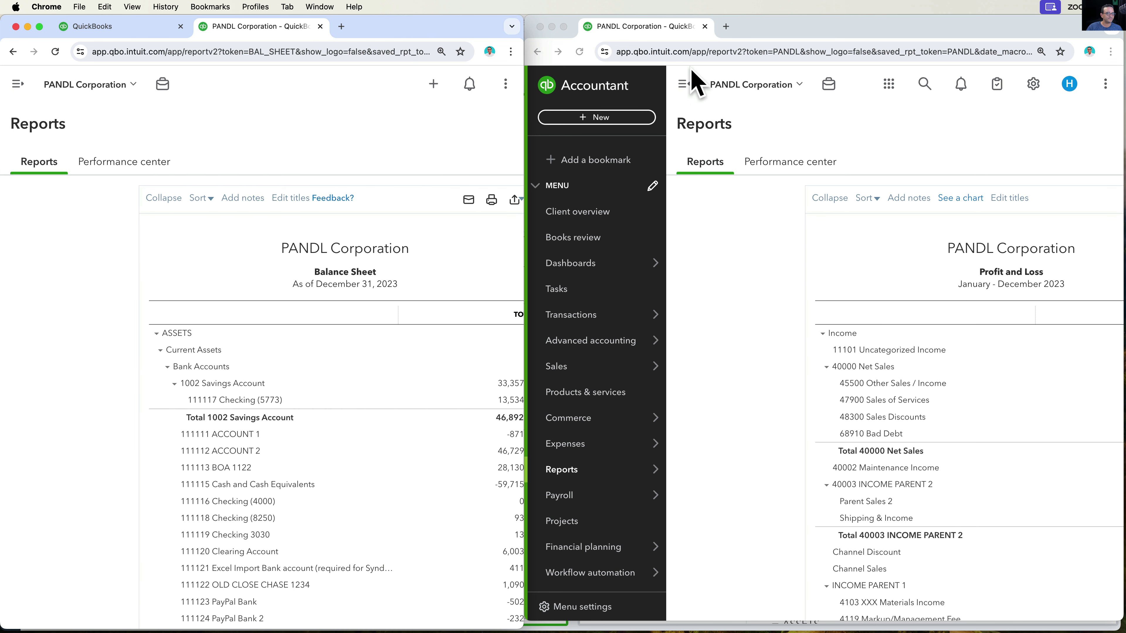
click(680, 88)
click(683, 86)
key(super+minus)
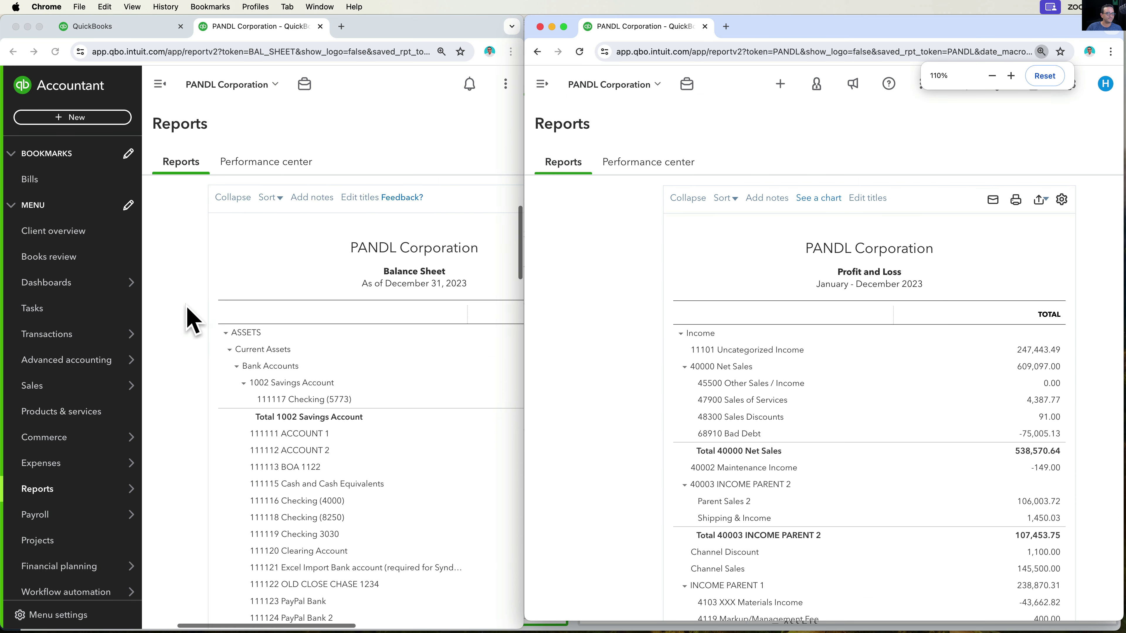
click(162, 88)
click(162, 88)
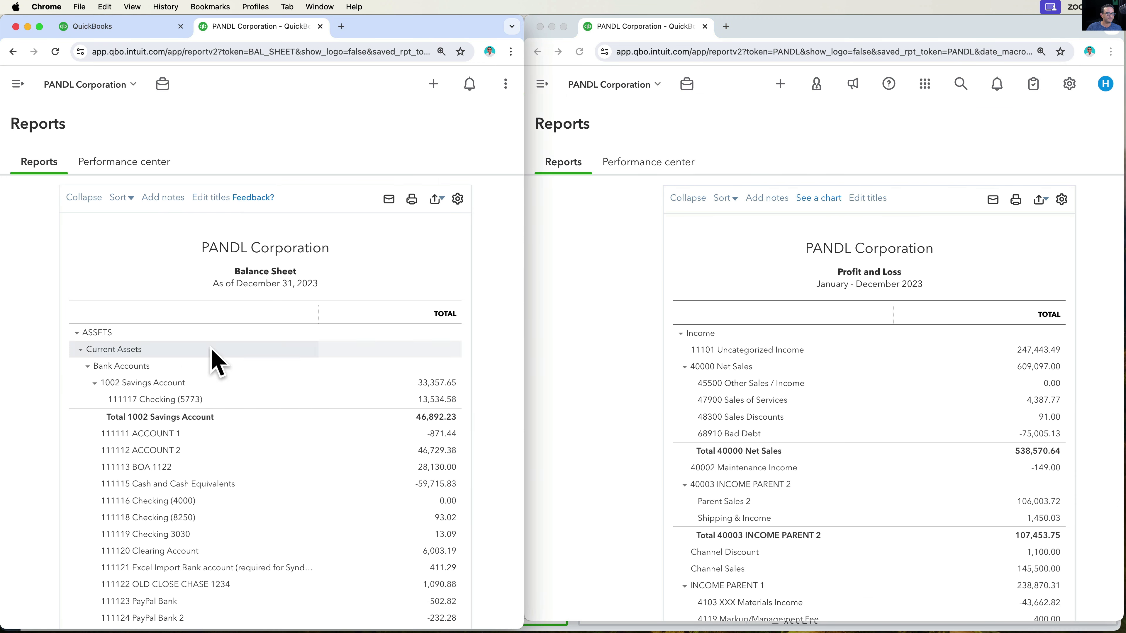
click(759, 368)
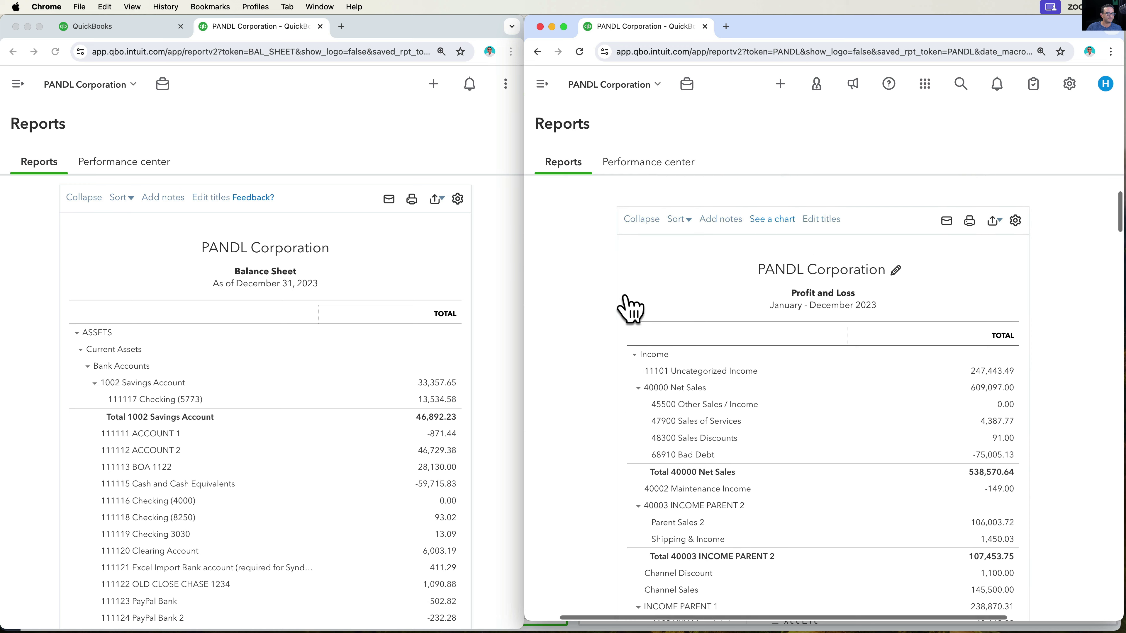
- Switch between the two windows and begin a righttool.app search by typing RIGHT
click(505, 224)
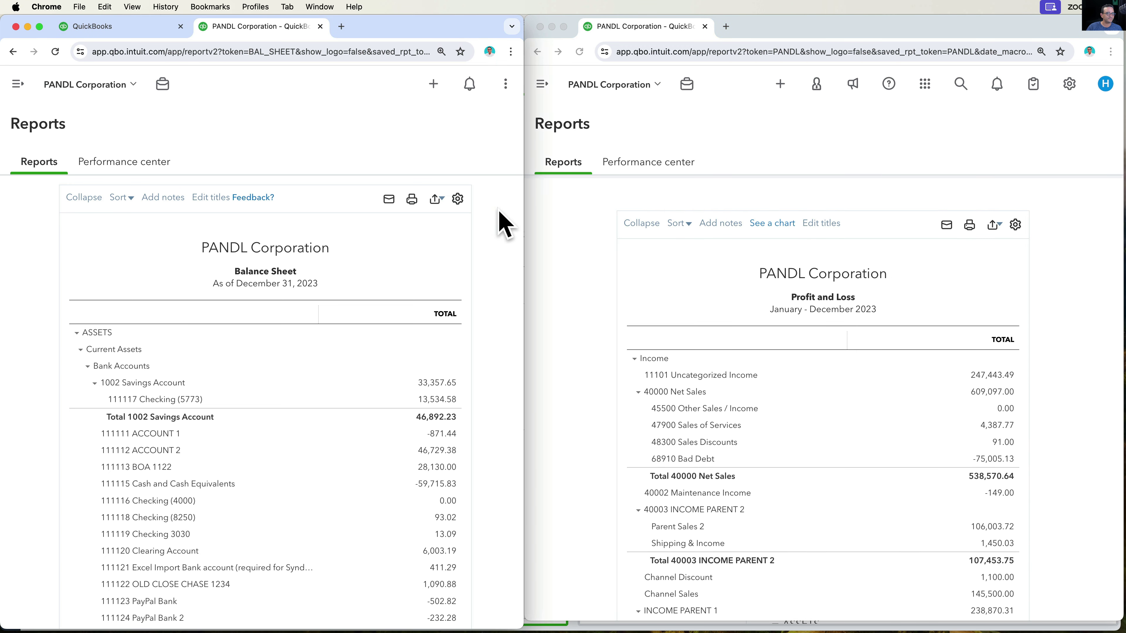
click(557, 256)
click(512, 245)
click(559, 272)
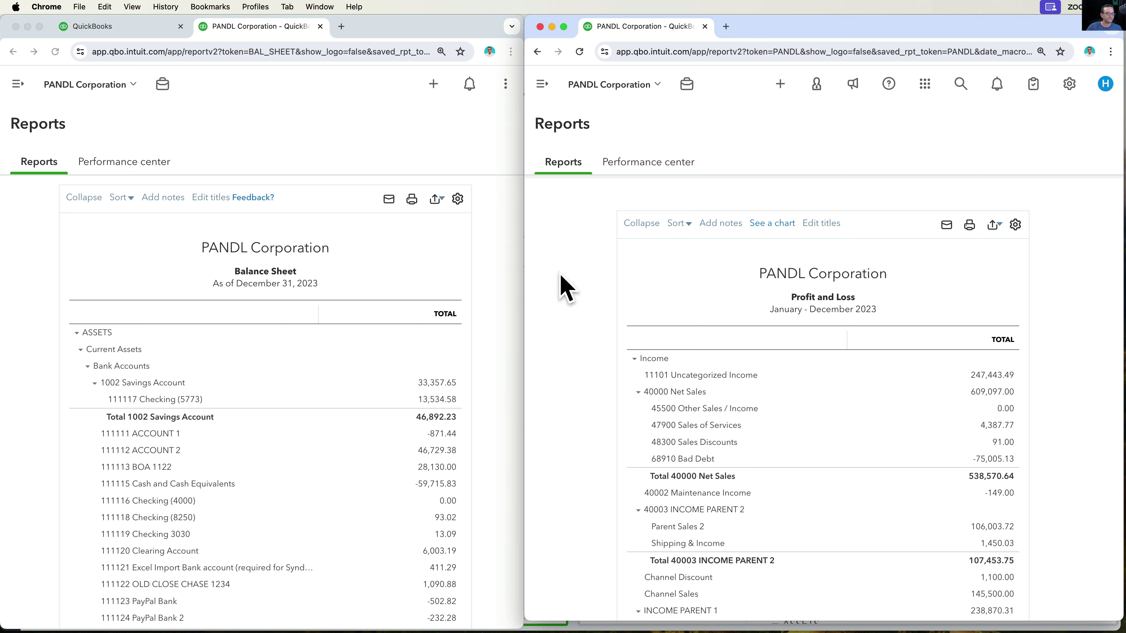
click(368, 386)
text(RIGHT)
- Search Google for righttool.app and open the RightTool website from the results
key(Down)
key(Return)
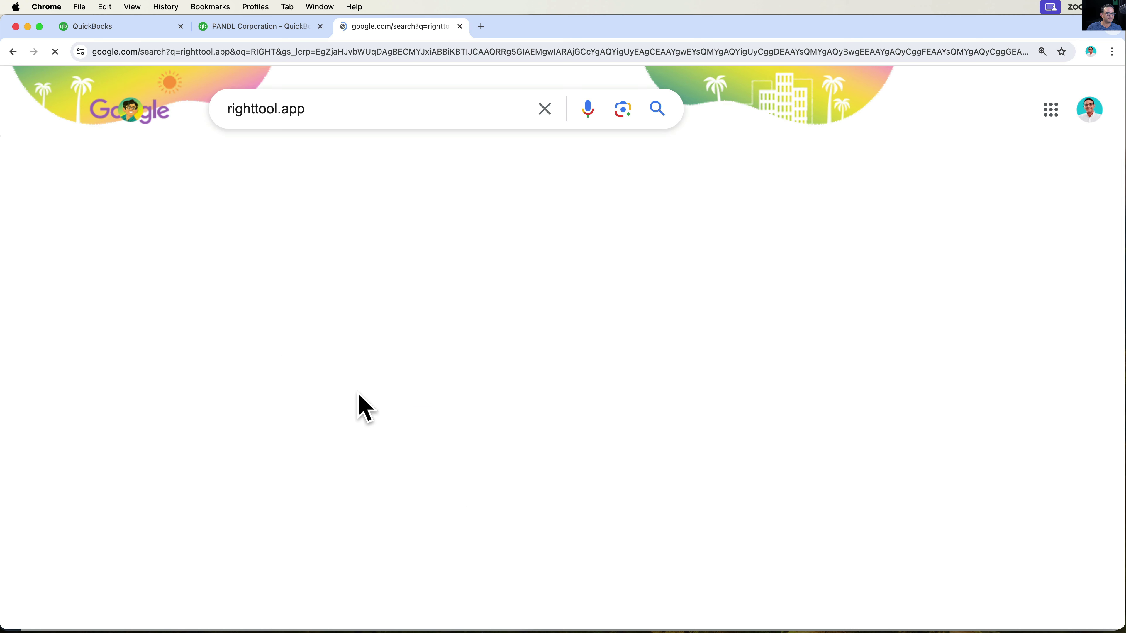
click(288, 266)
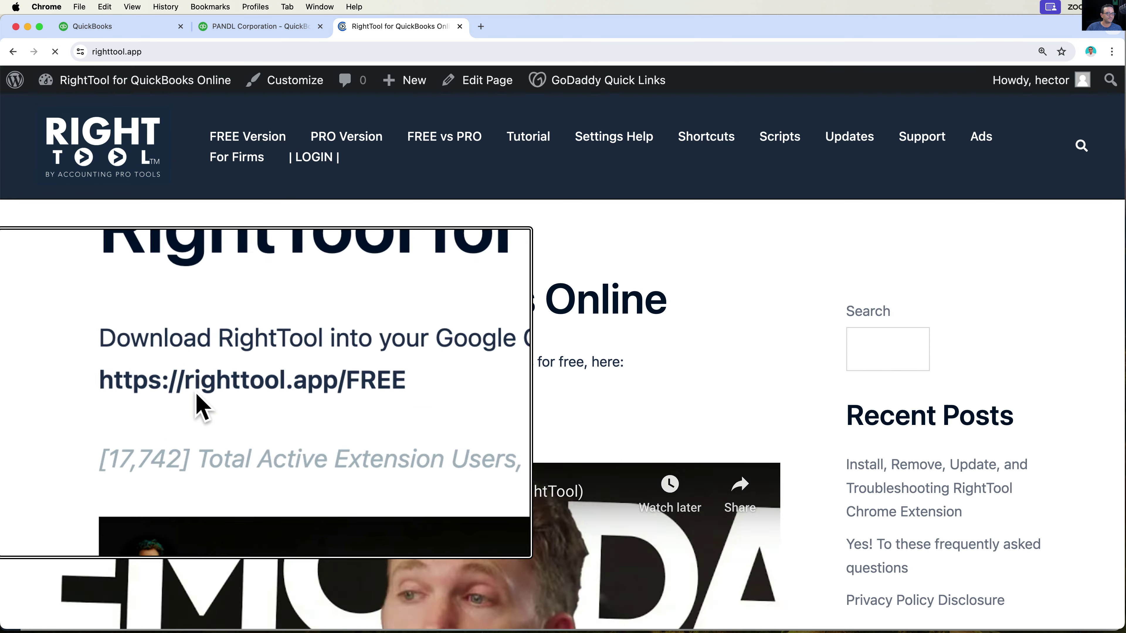
click(197, 396)
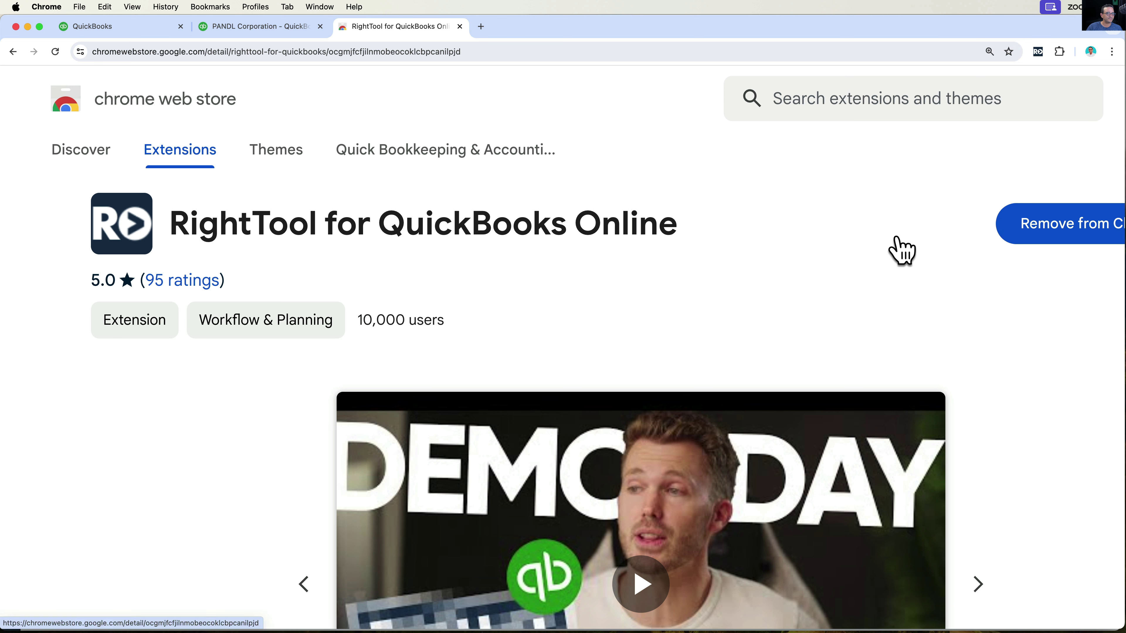
- Return to the PANDL Balance Sheet tab, reload it, and open the RightTool side panel
click(255, 27)
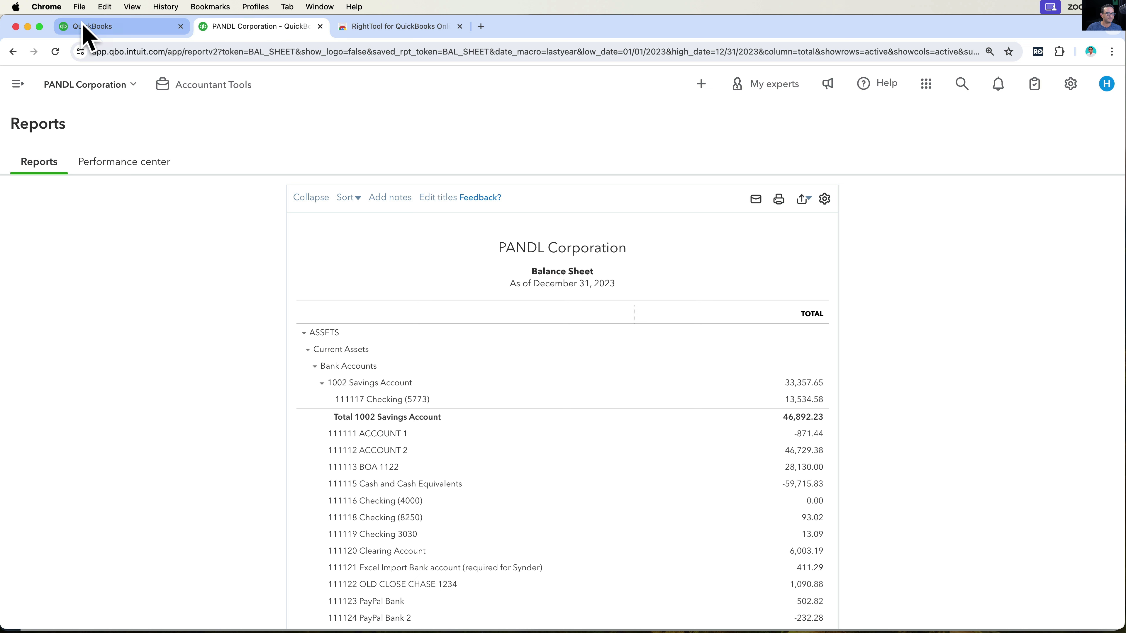
click(55, 51)
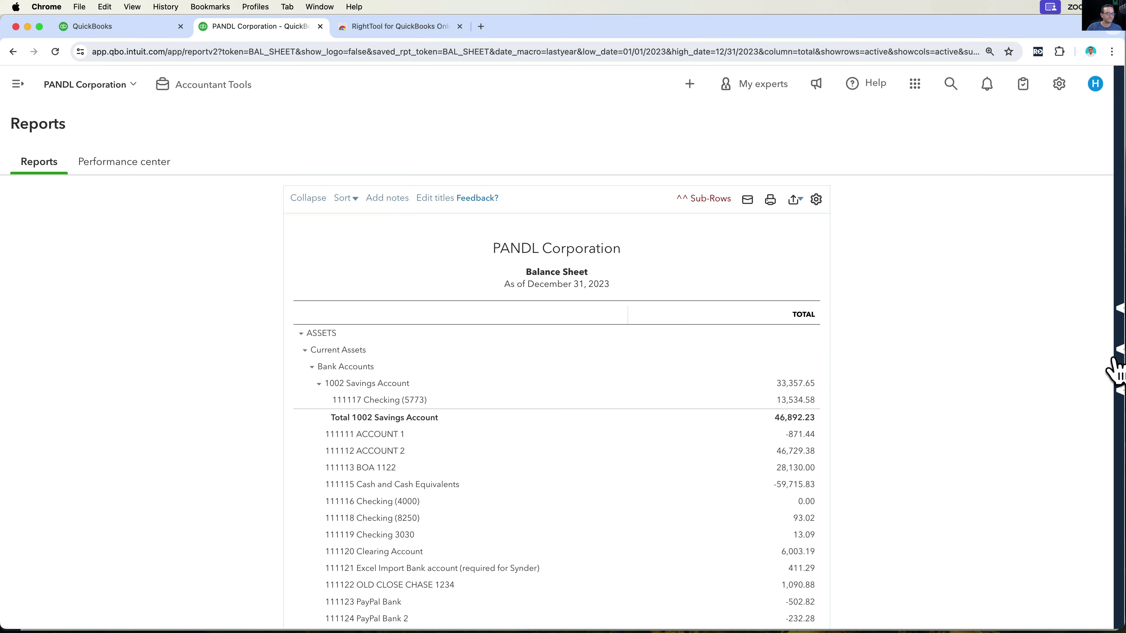
click(1115, 367)
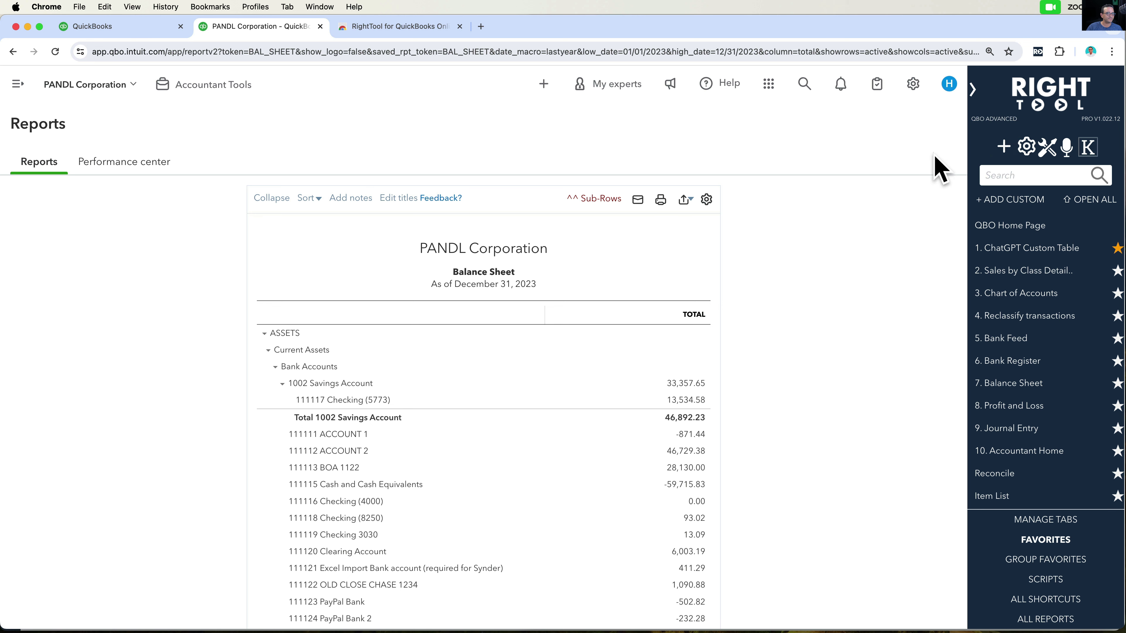
- Collapse and reopen the RightTool panel, then close the RightTool web store tab
click(974, 90)
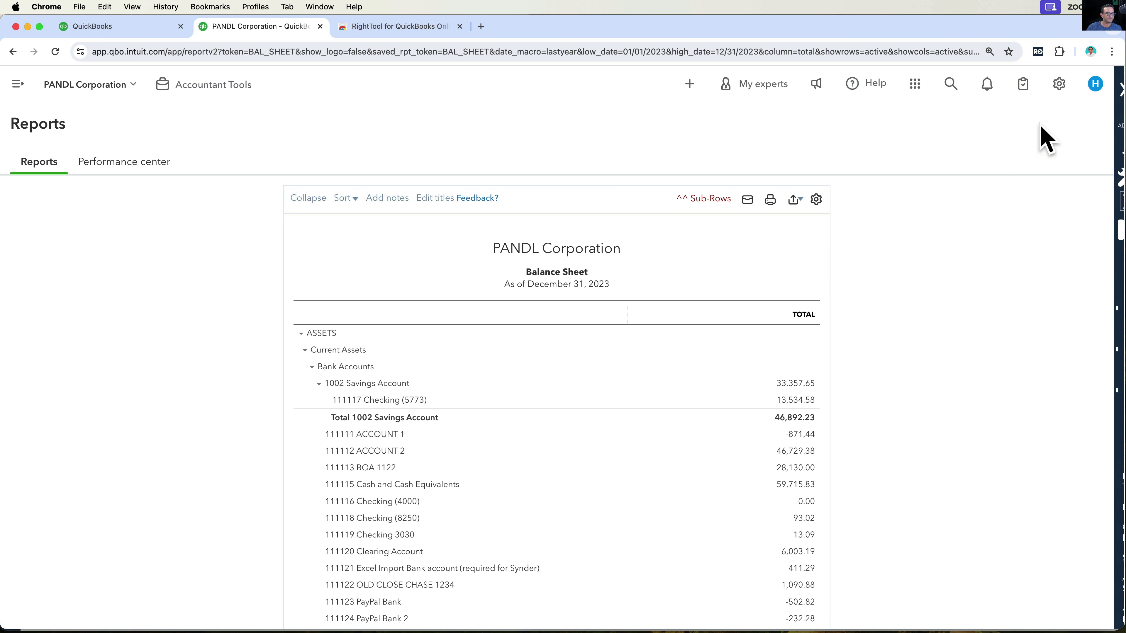
click(1119, 106)
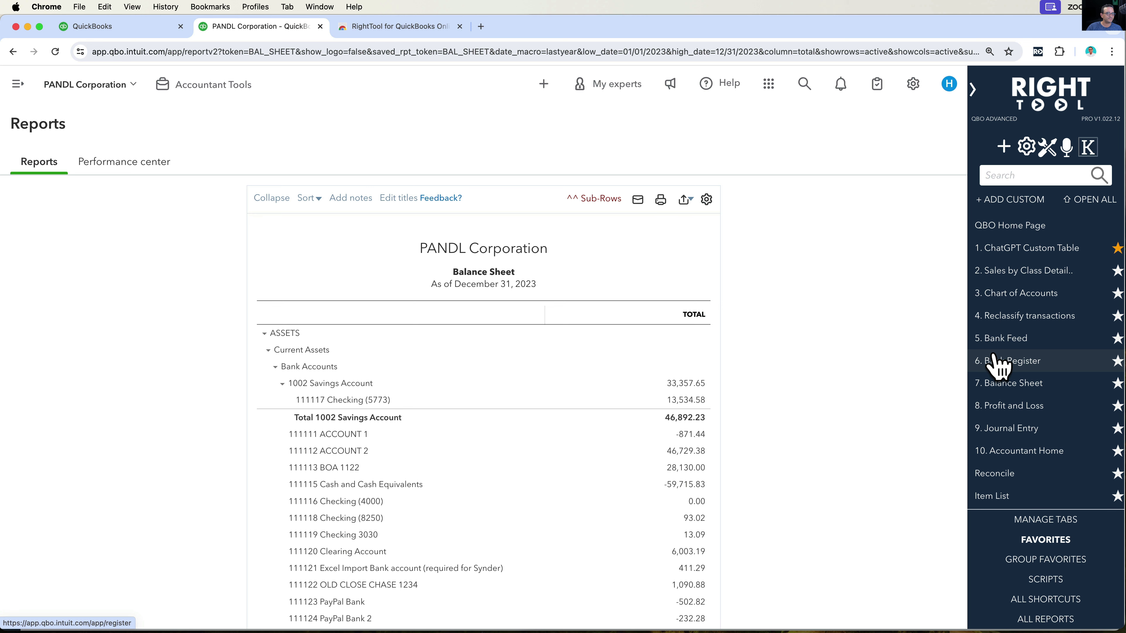
click(995, 361)
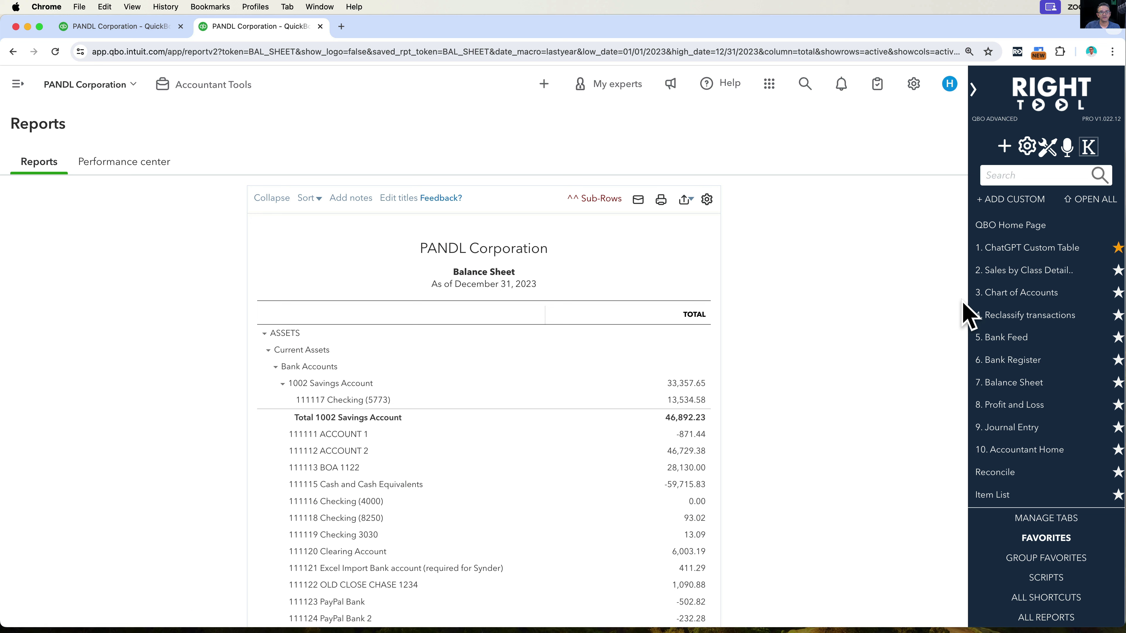
- Use the Tab Resize extension to split the screen into a 1x2 side-by-side layout
click(1037, 52)
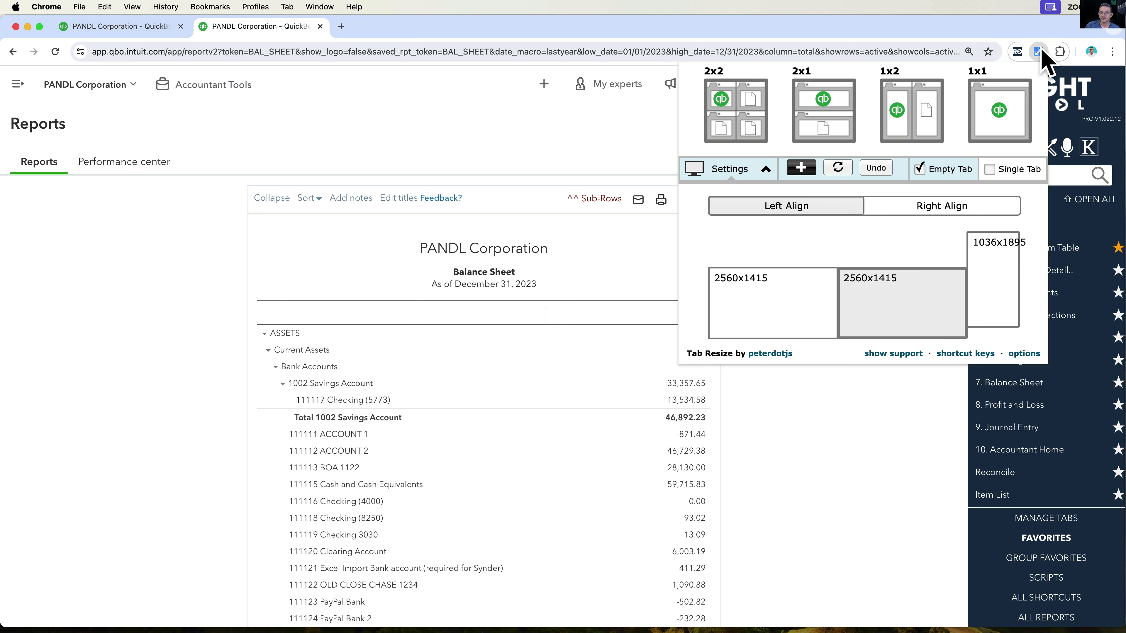
key(alt+super+8)
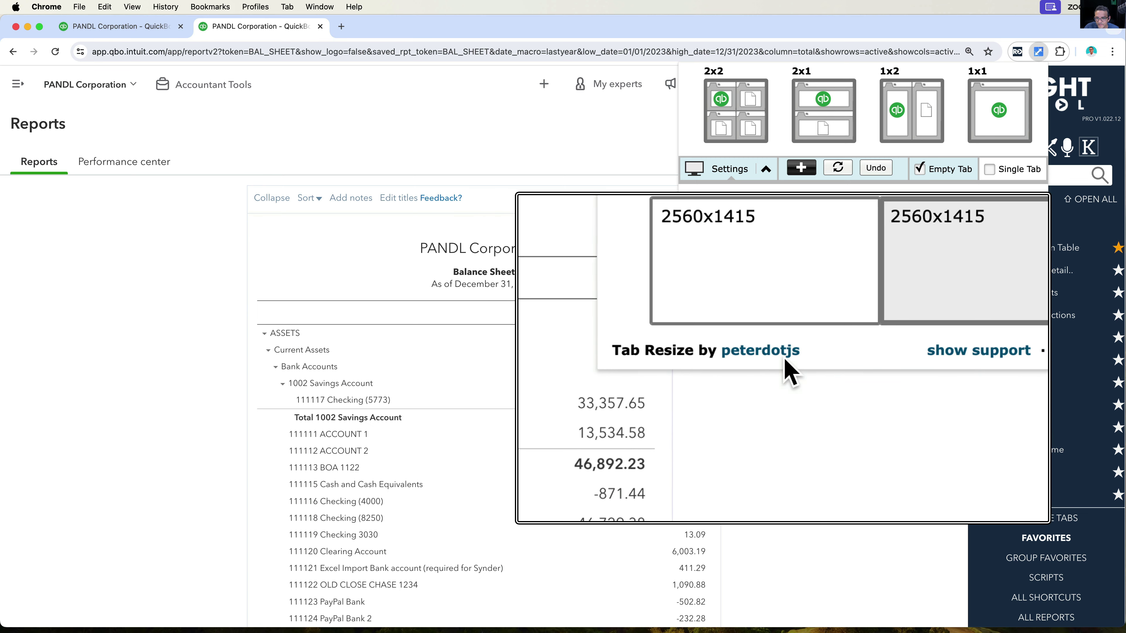
key(alt+super+8)
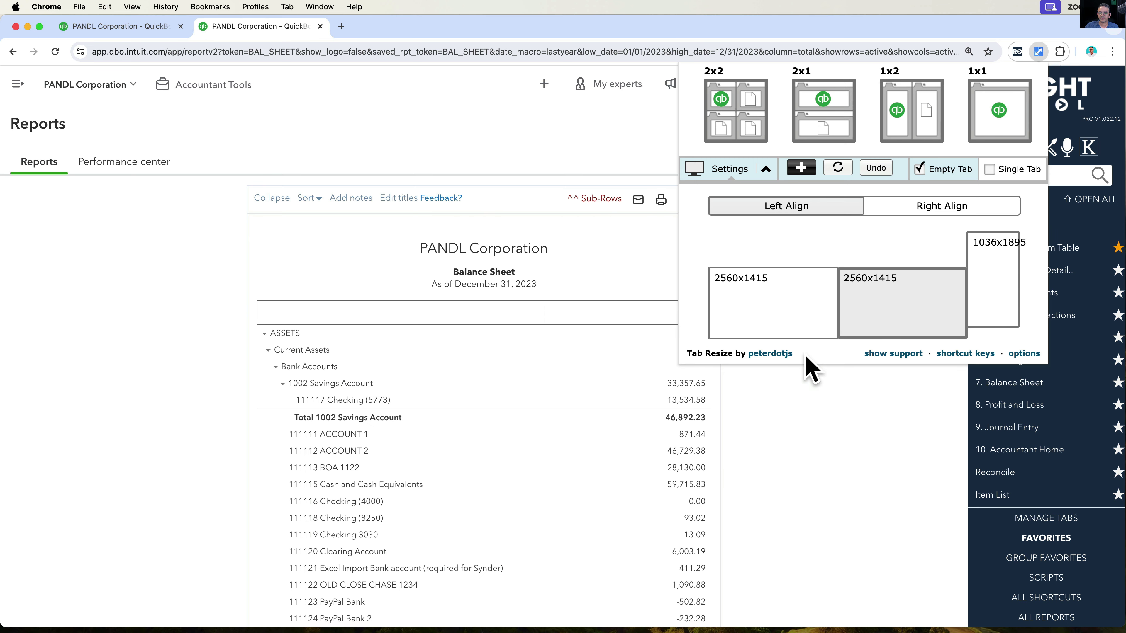
click(1039, 51)
click(1041, 51)
key(alt+super+8)
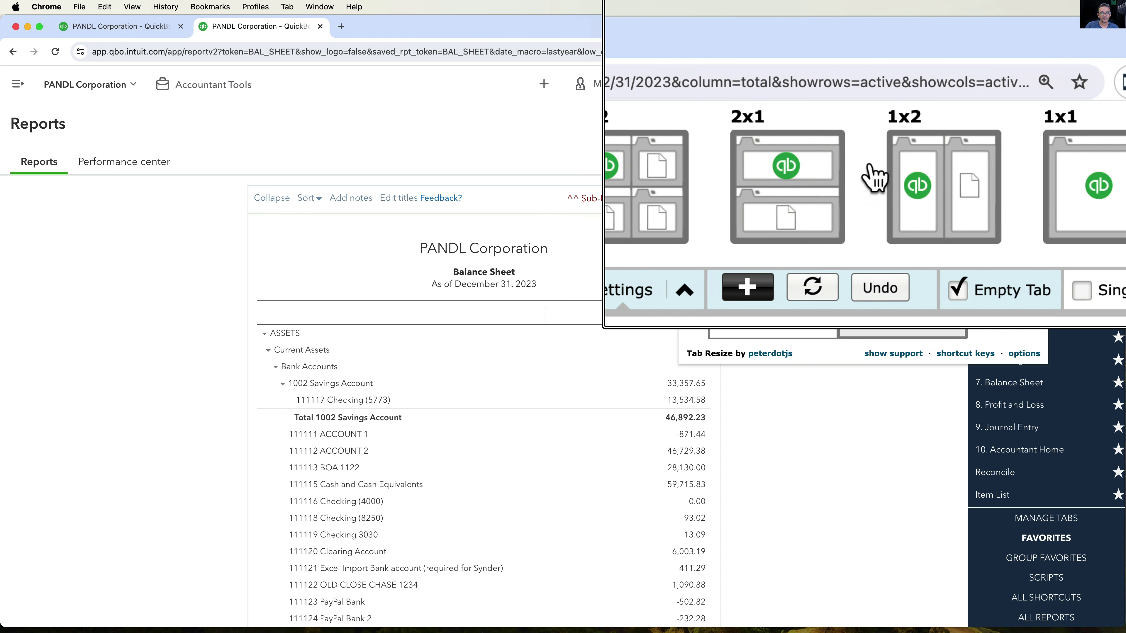
key(alt+super+8)
click(916, 106)
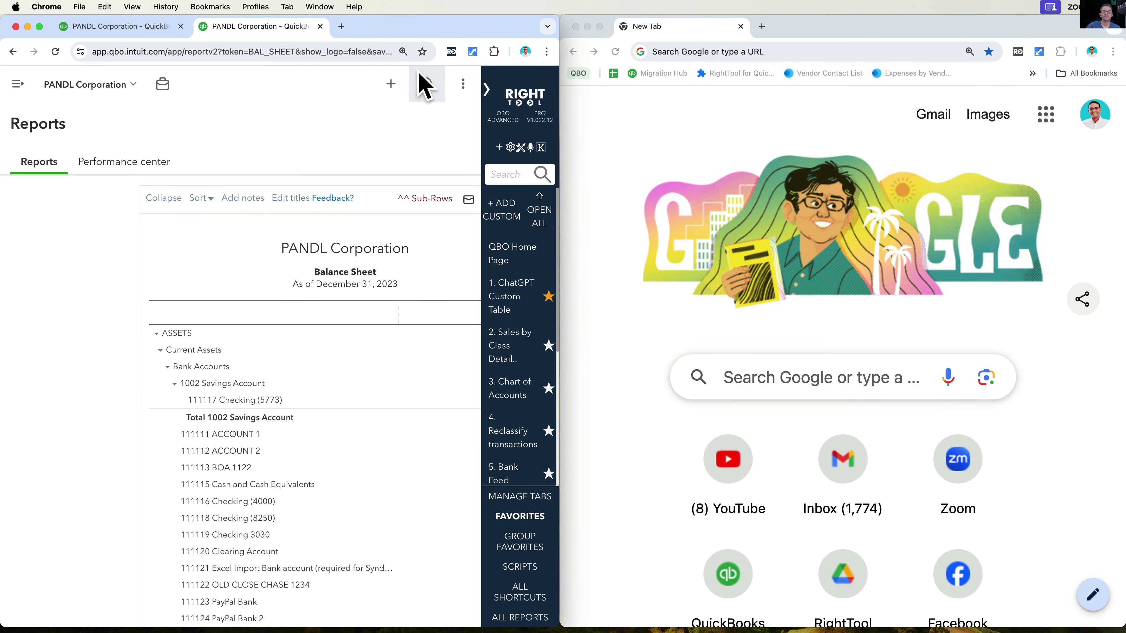
- Collapse the RightTool panel and move the PANDL report tab into the right window
click(486, 89)
drag(266, 26, 701, 33)
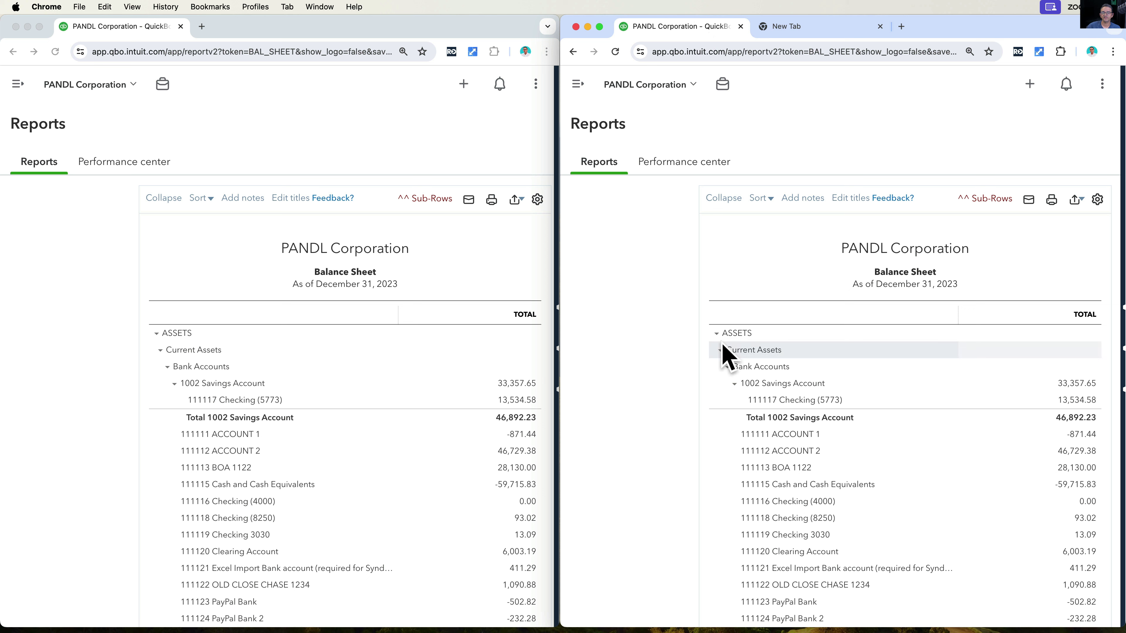
click(1038, 52)
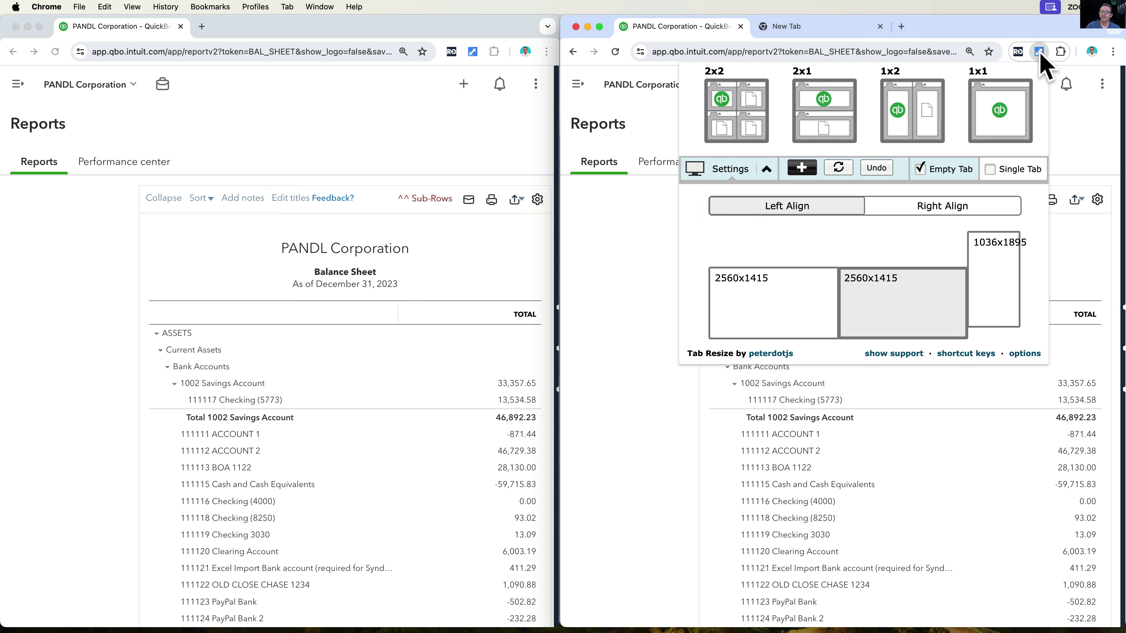
click(1039, 52)
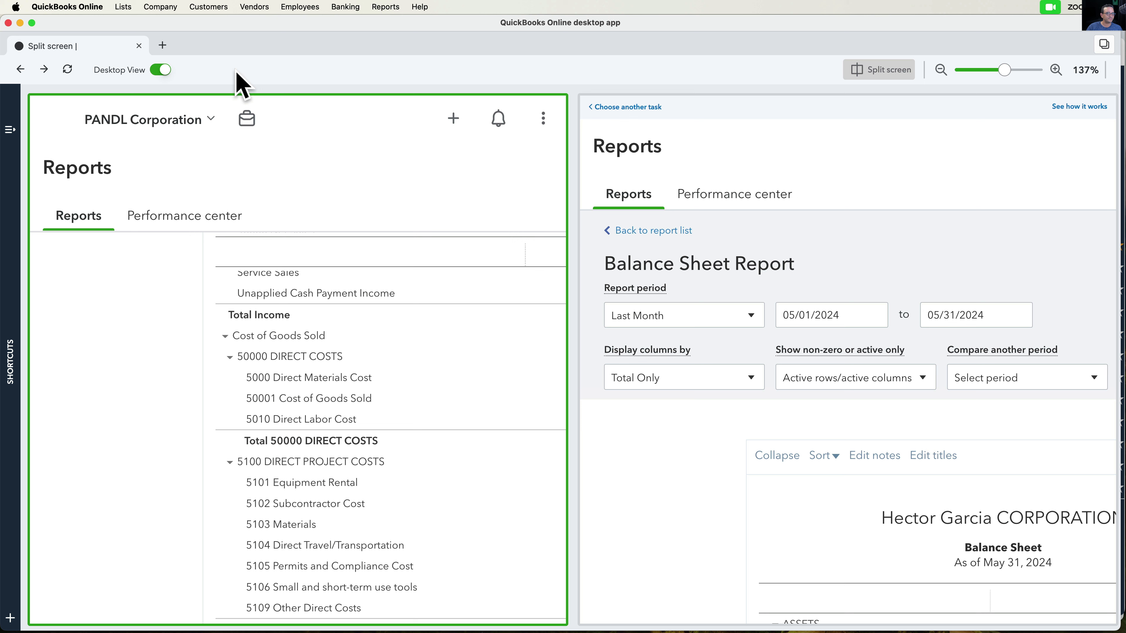
- Expand the navigation menu and open the desktop app download page from company settings
click(10, 130)
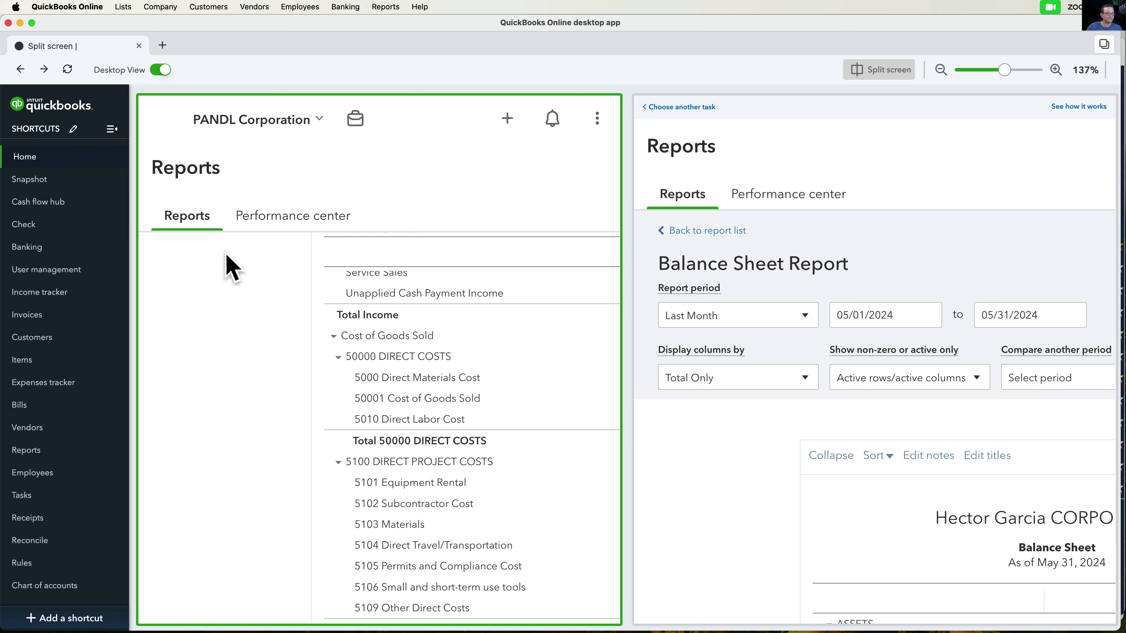
click(1056, 83)
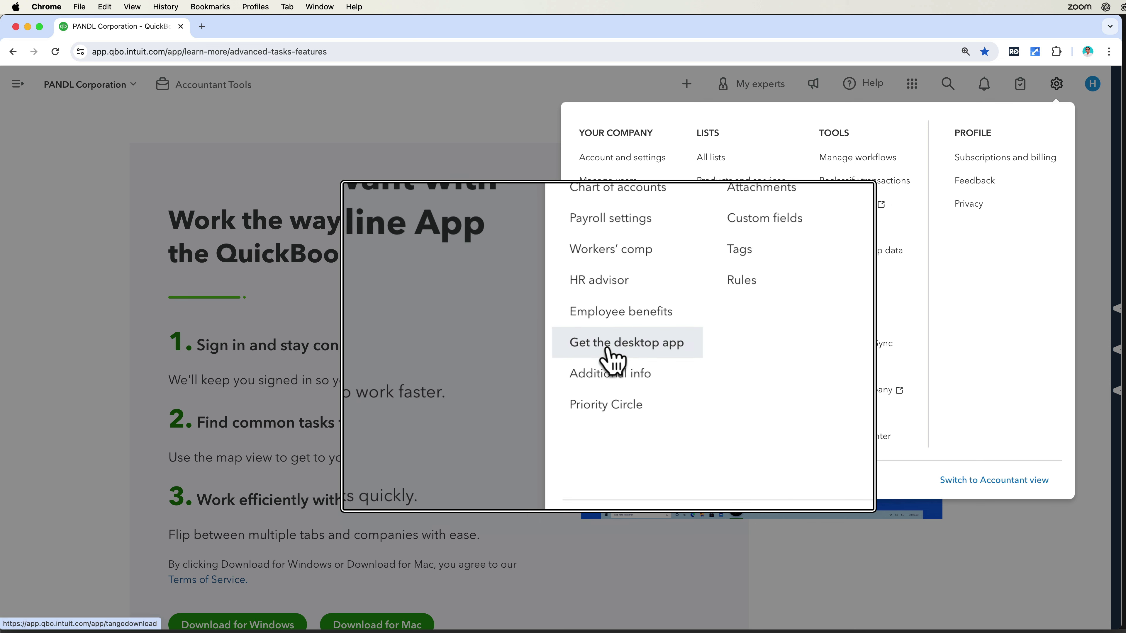
click(620, 343)
scroll(450, 390, down, 2)
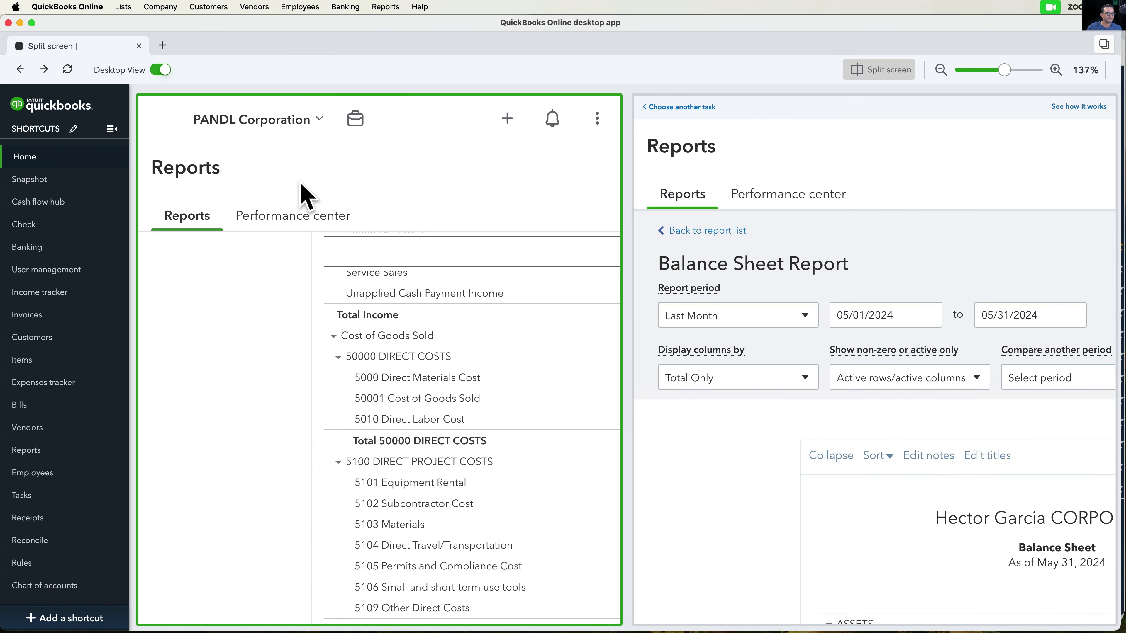
- Close the balance sheet split screen and add a second tab beside PANDL Corporation's tab
click(810, 117)
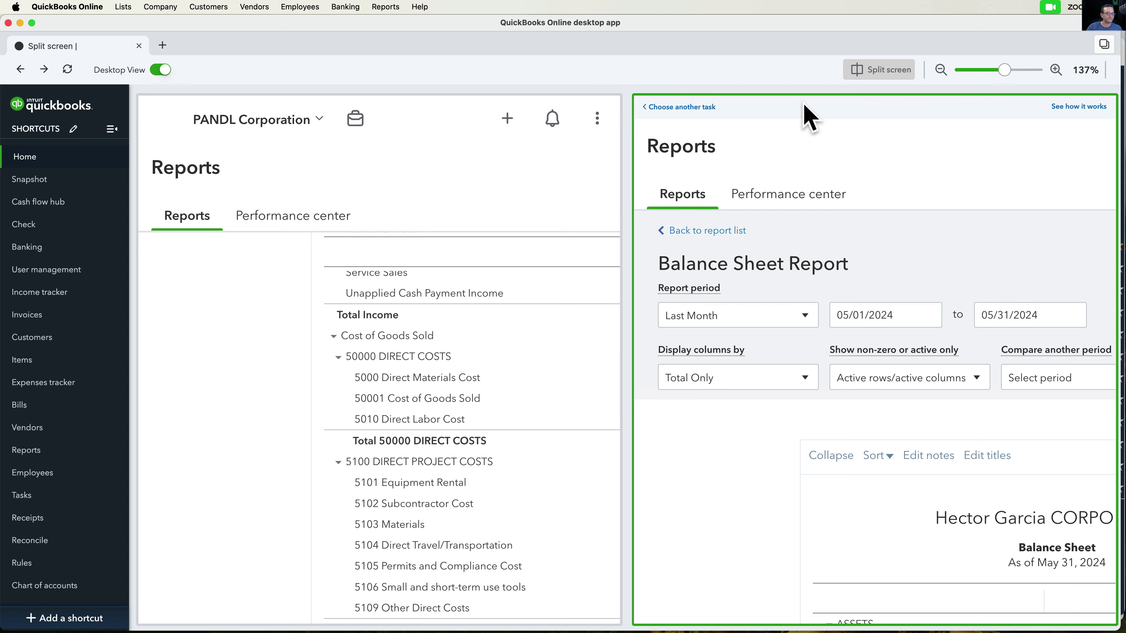
click(873, 80)
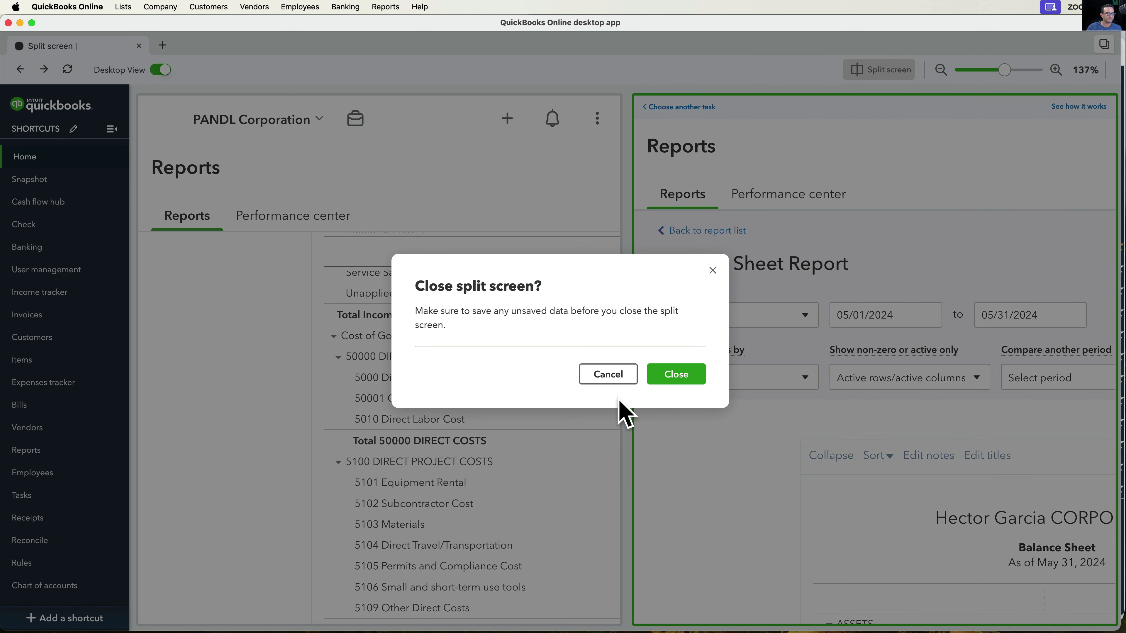
click(682, 376)
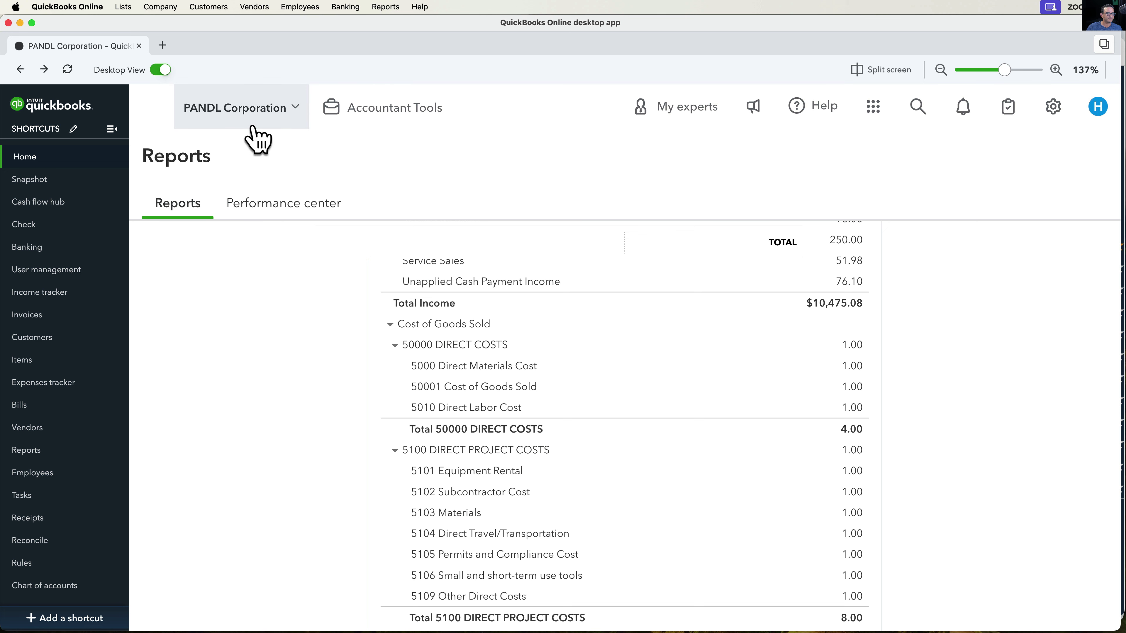
click(163, 45)
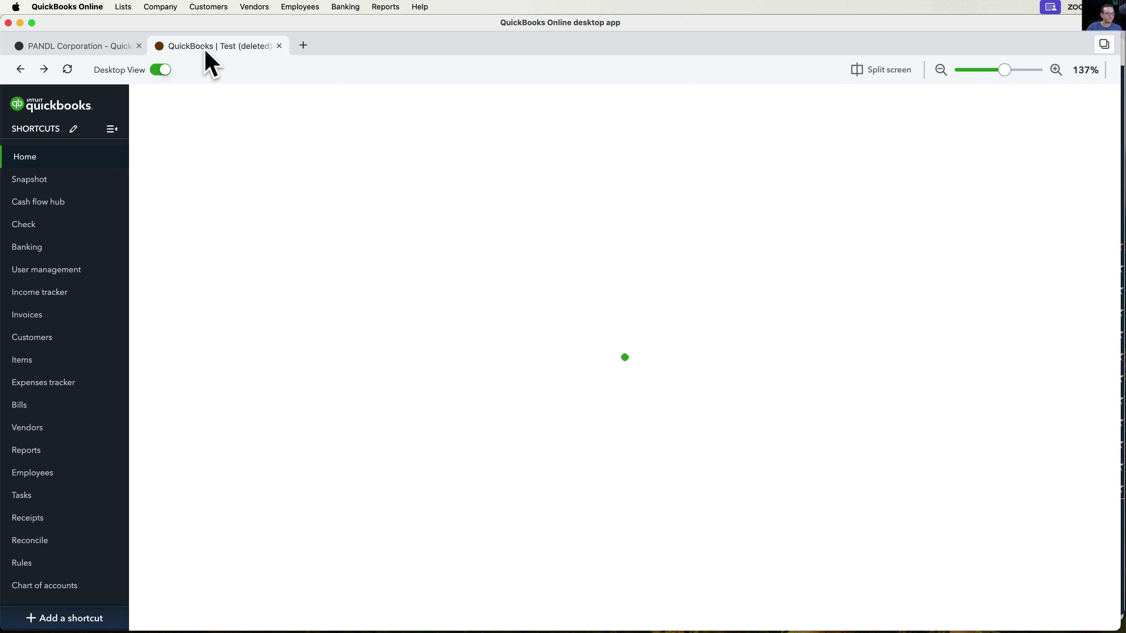
click(116, 44)
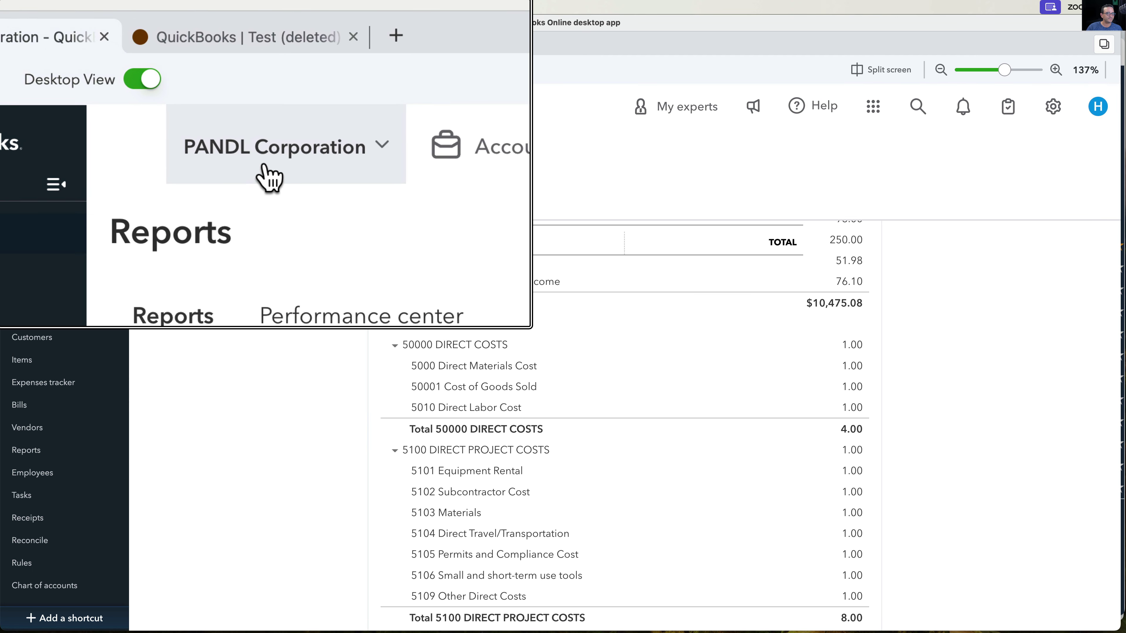
- Switch the second tab to Simple Start Sample Inc and compare it with the PANDL Corporation tab
click(230, 46)
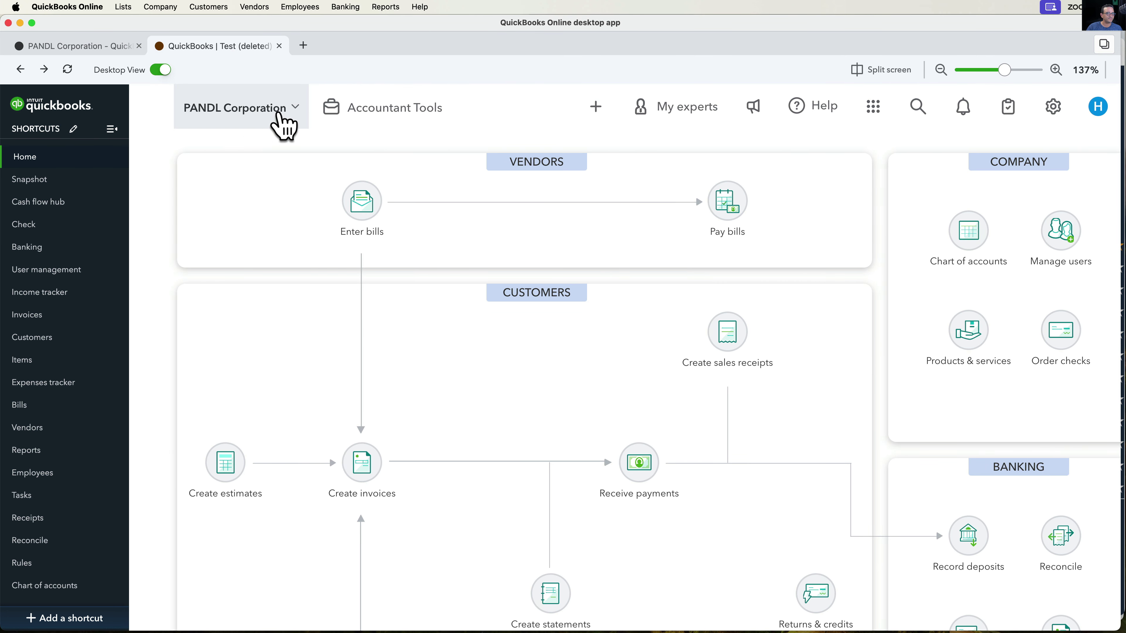
click(294, 114)
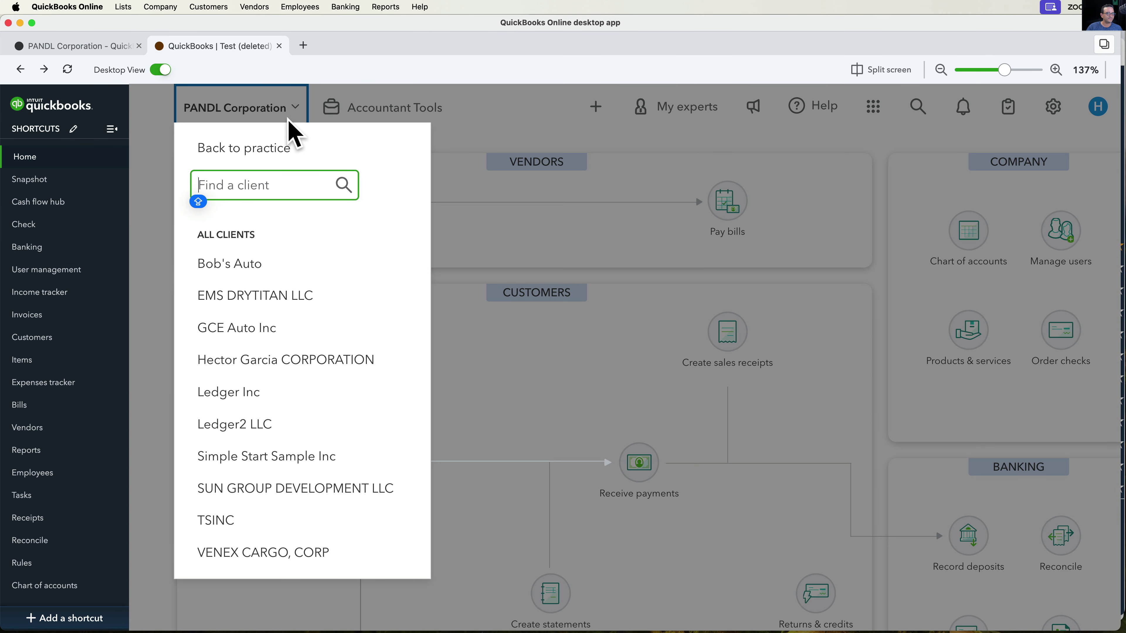
click(248, 457)
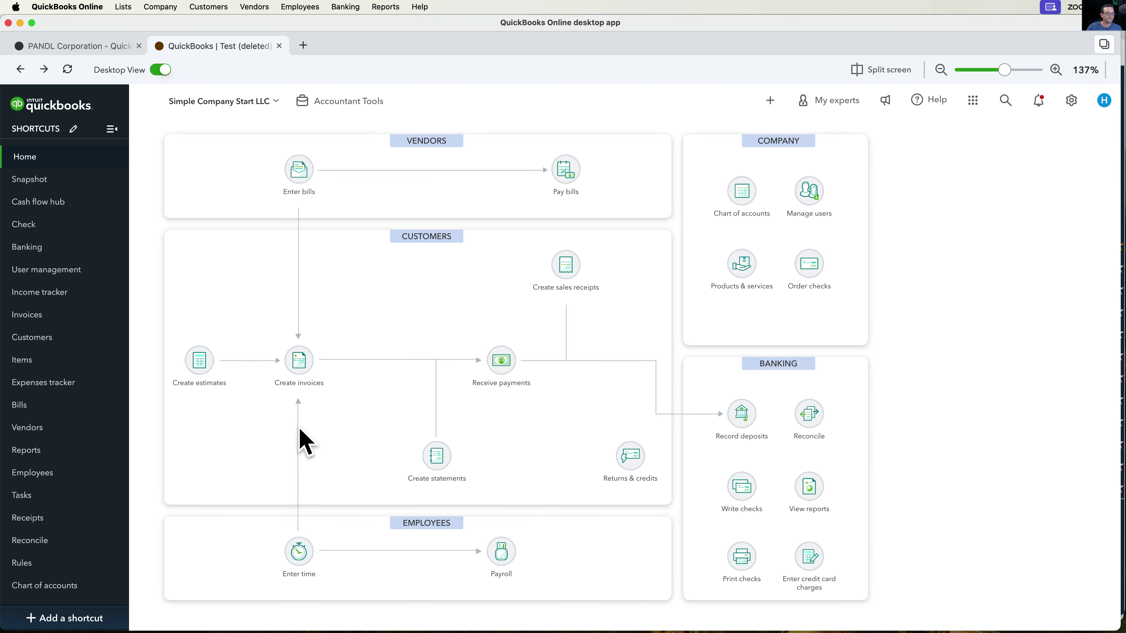
click(95, 48)
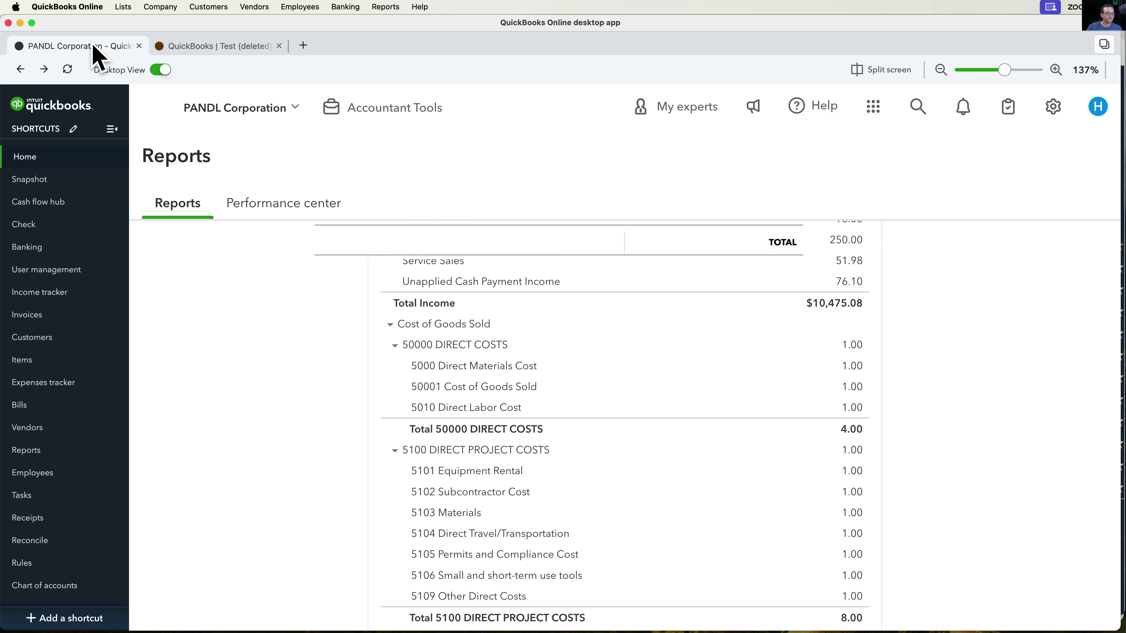
click(209, 48)
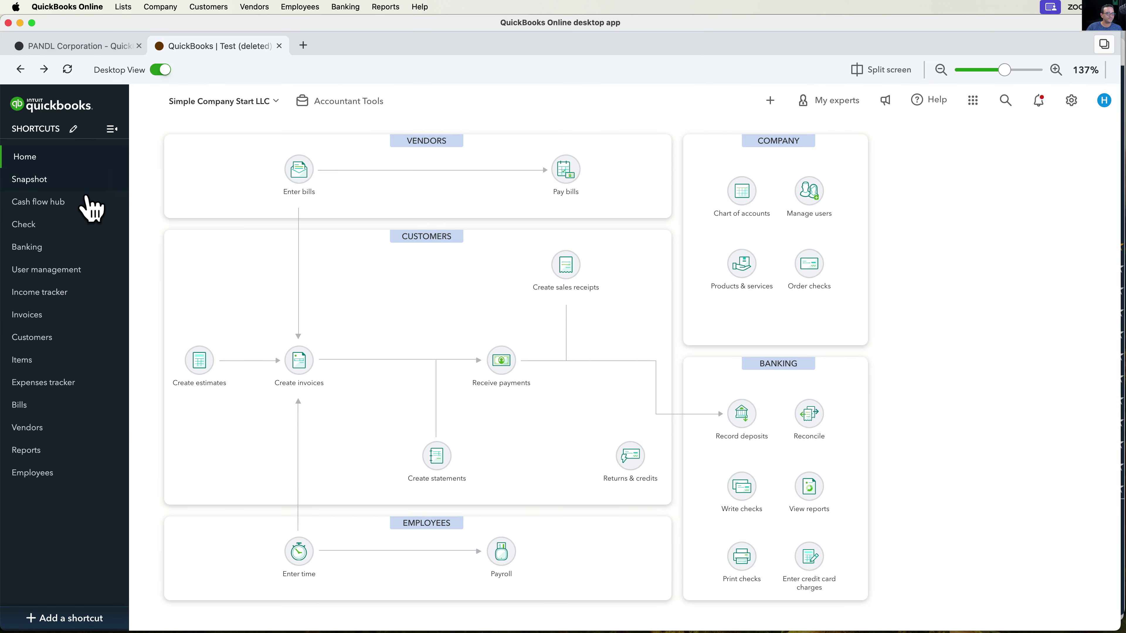
- Show All sales in both the Simple Company and PANDL Corporation tabs, comparing them
click(44, 294)
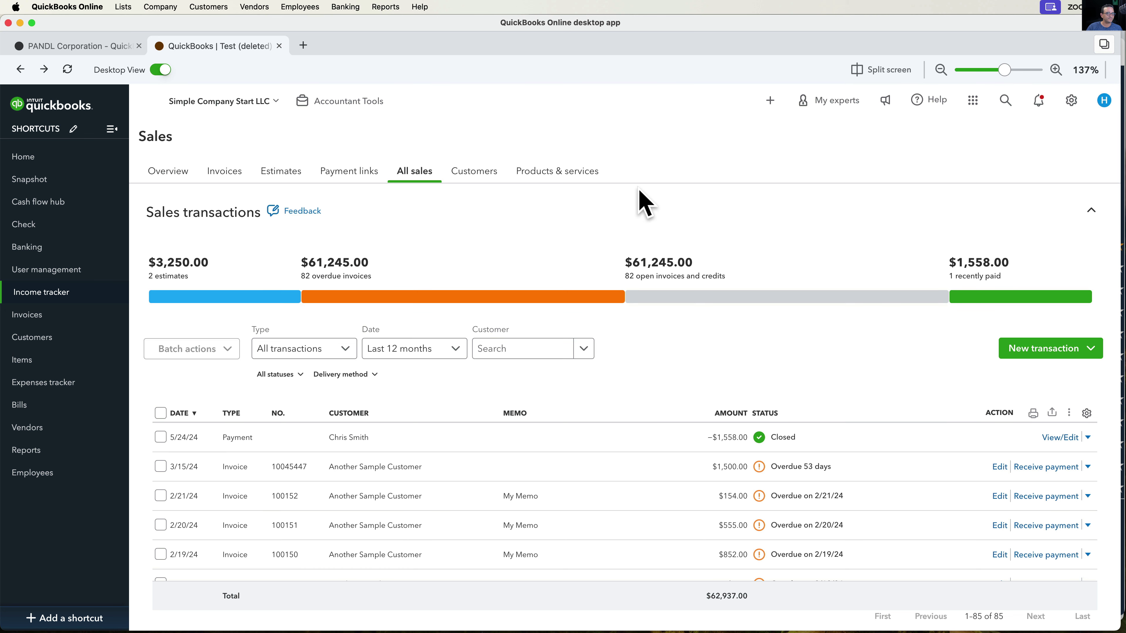
click(97, 47)
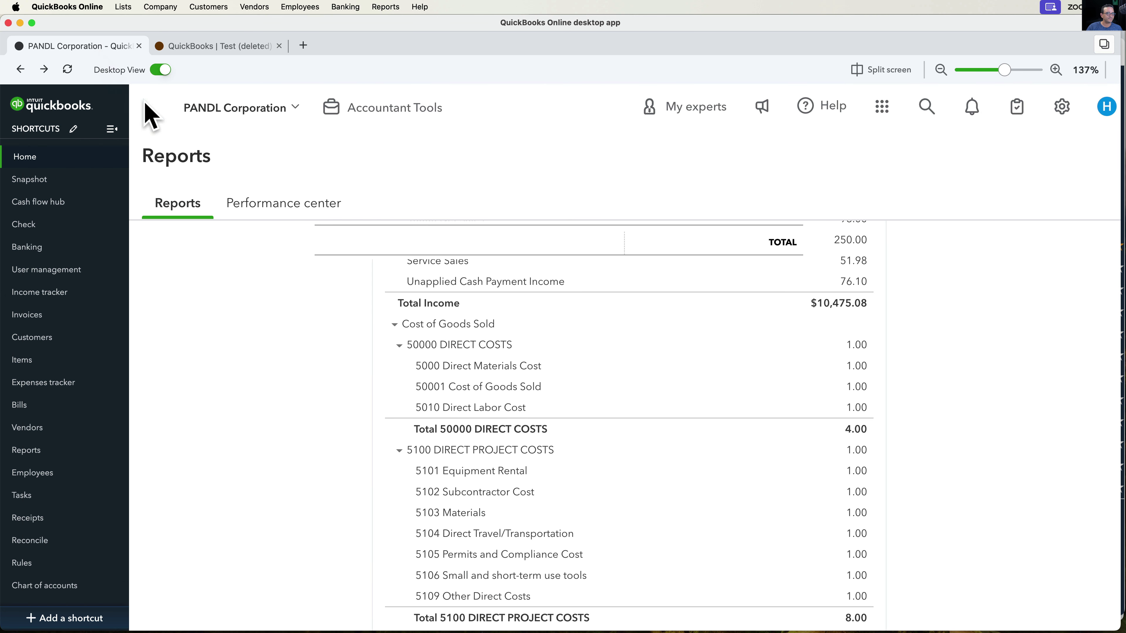
click(49, 296)
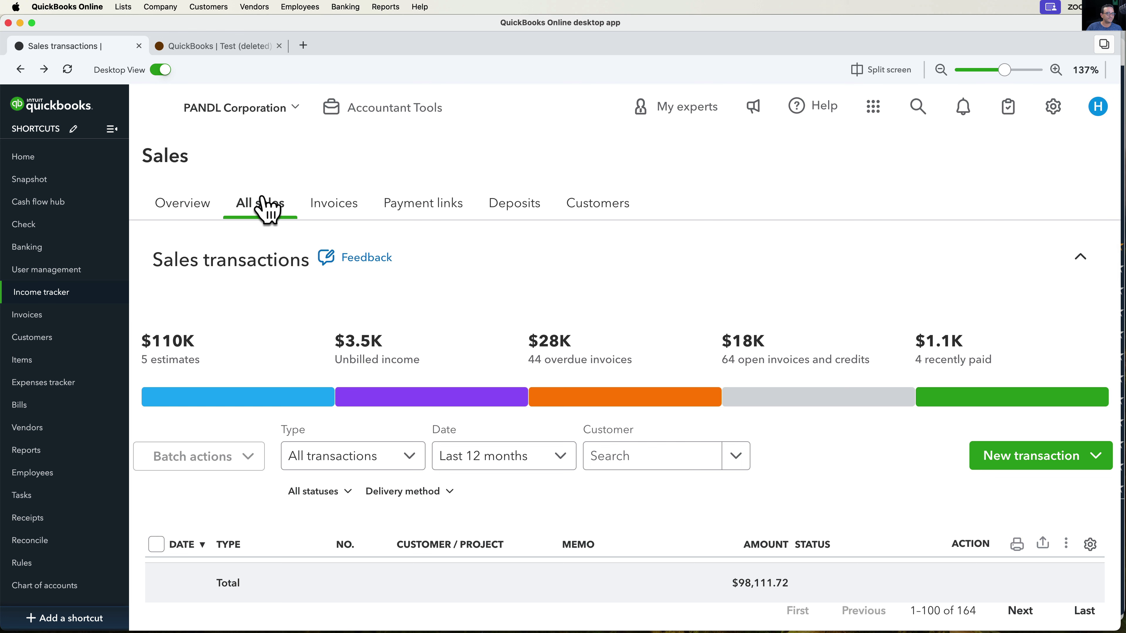
click(235, 45)
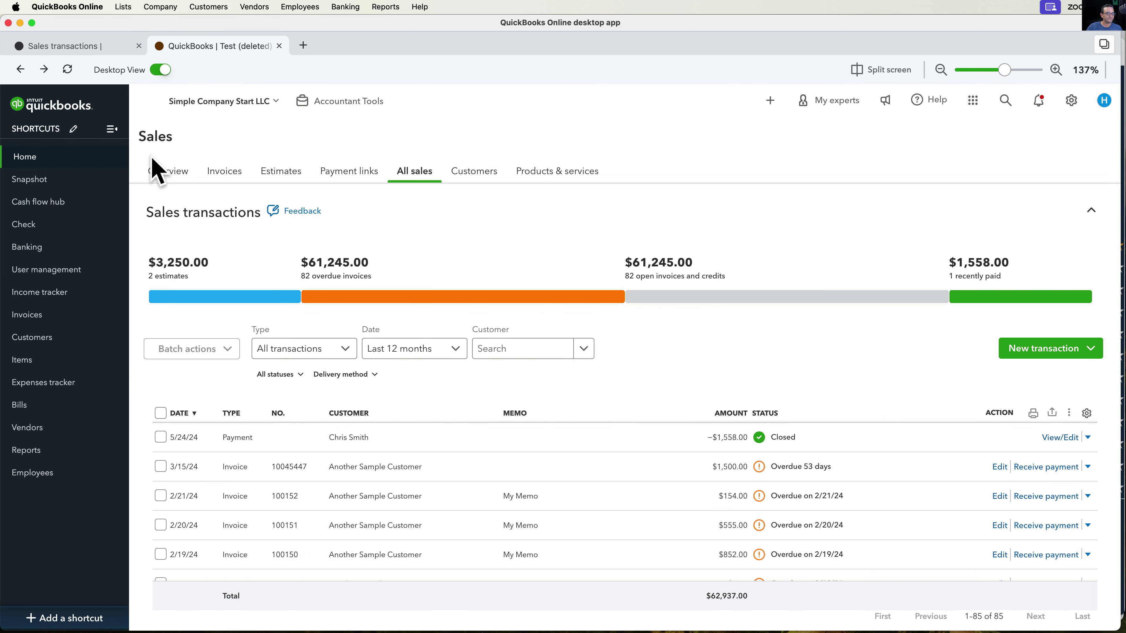
click(33, 44)
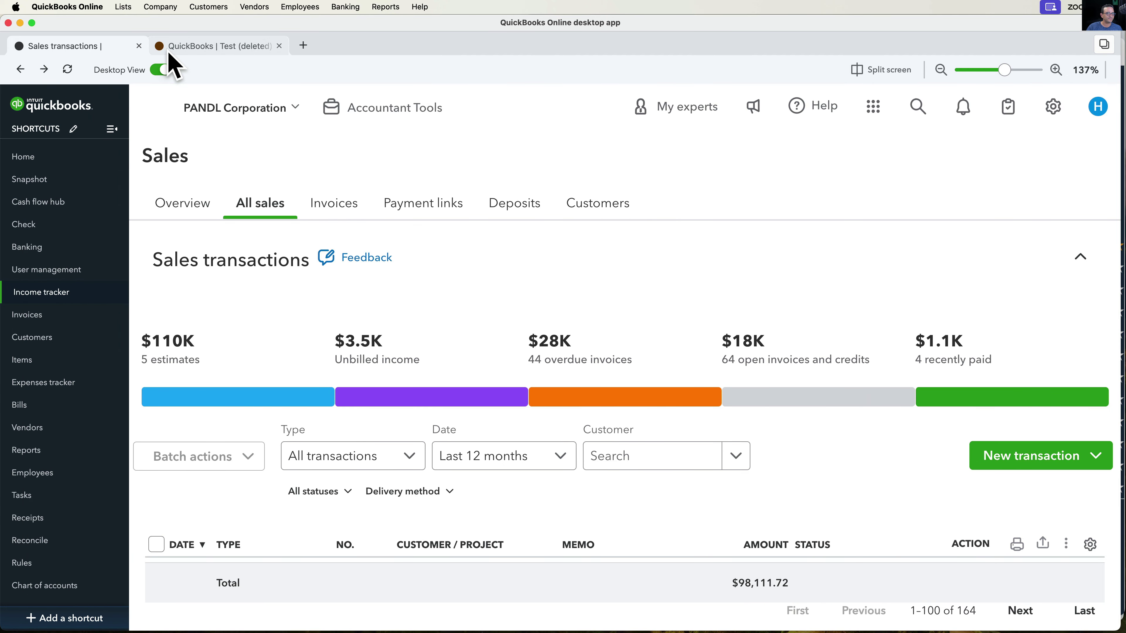
click(168, 50)
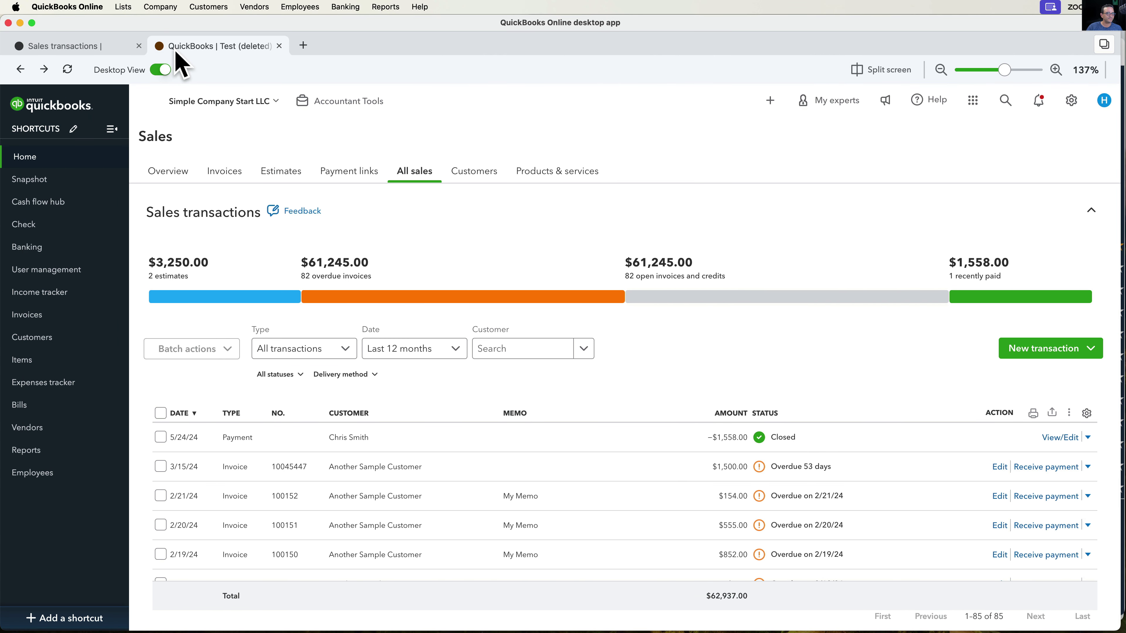
- Split the Simple Company tab into two panes while PANDL Corporation stays full-width
click(884, 73)
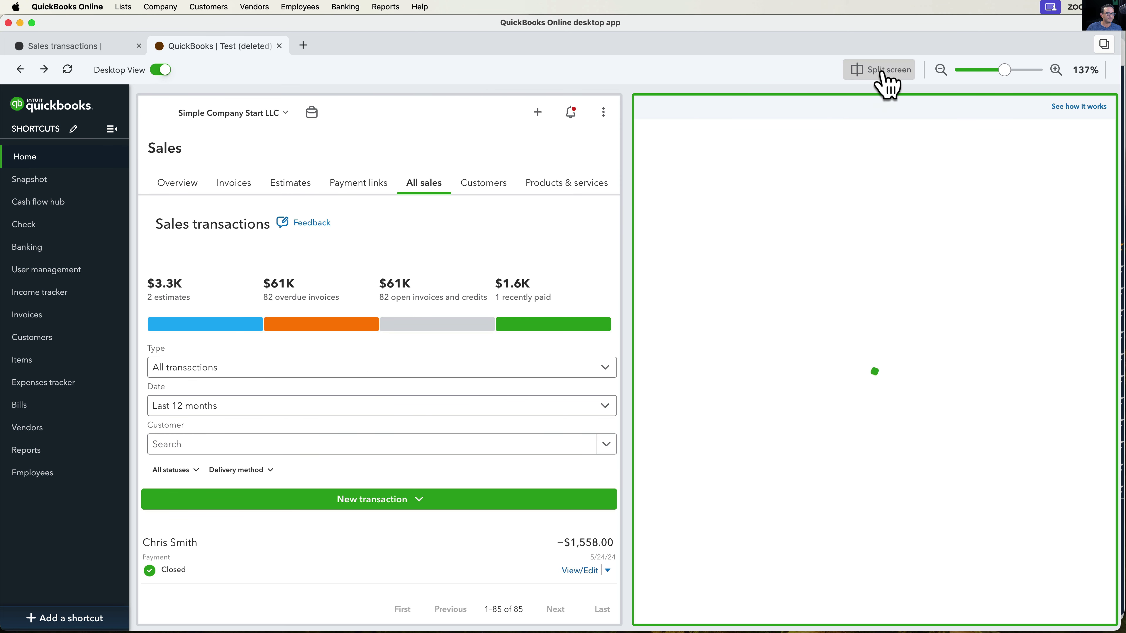
click(94, 46)
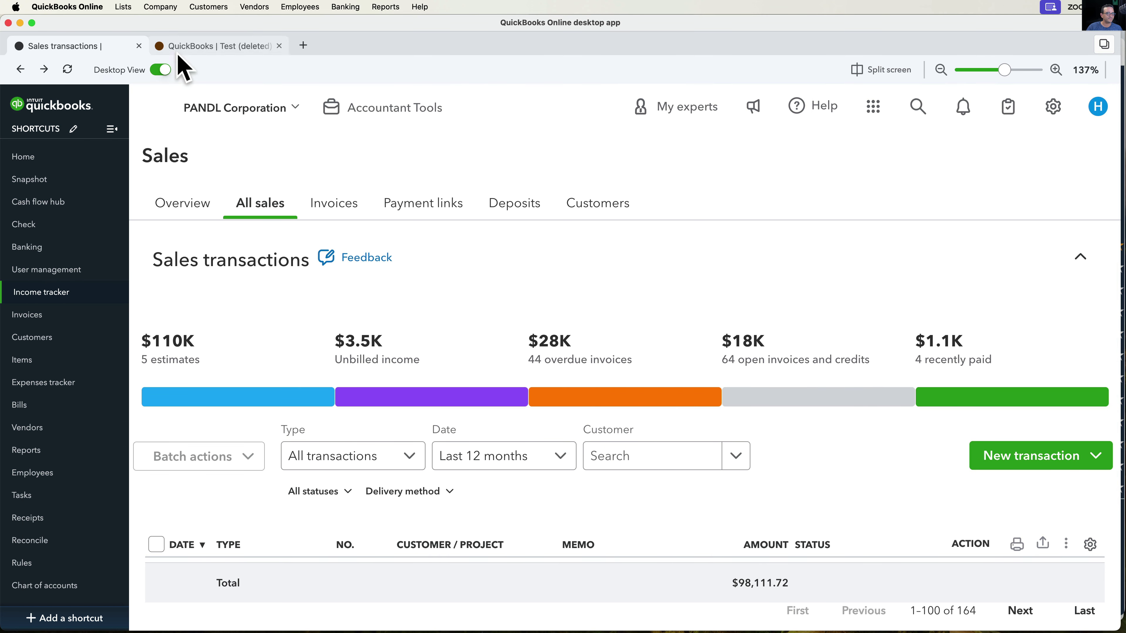
click(234, 47)
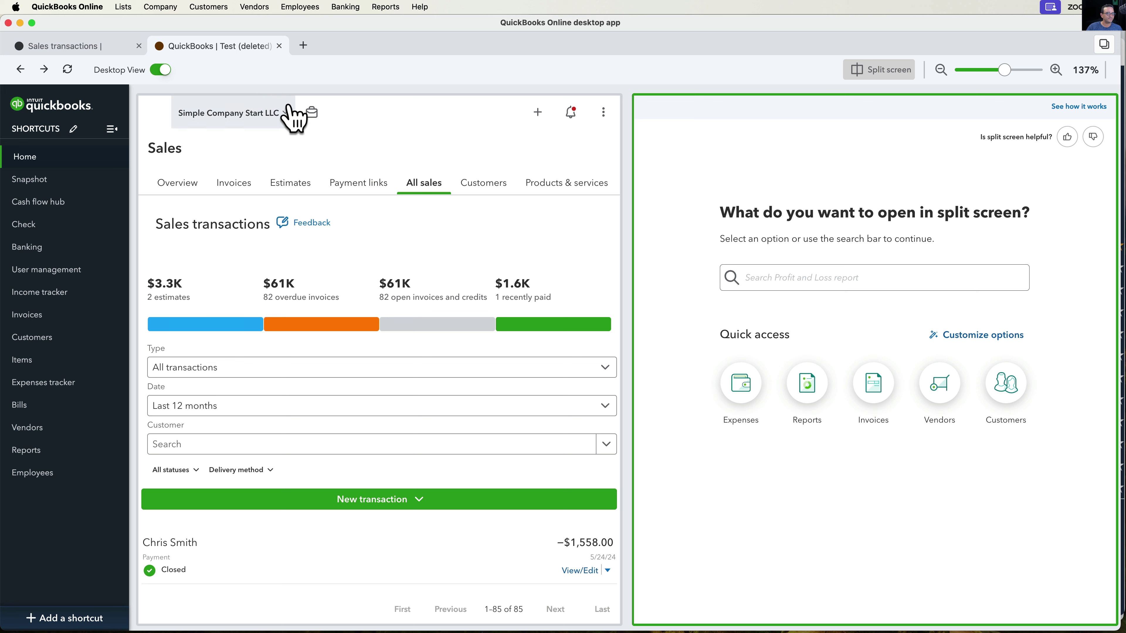
- Load the Reports list into the empty second pane, then compare with the PANDL Corporation tab
click(390, 118)
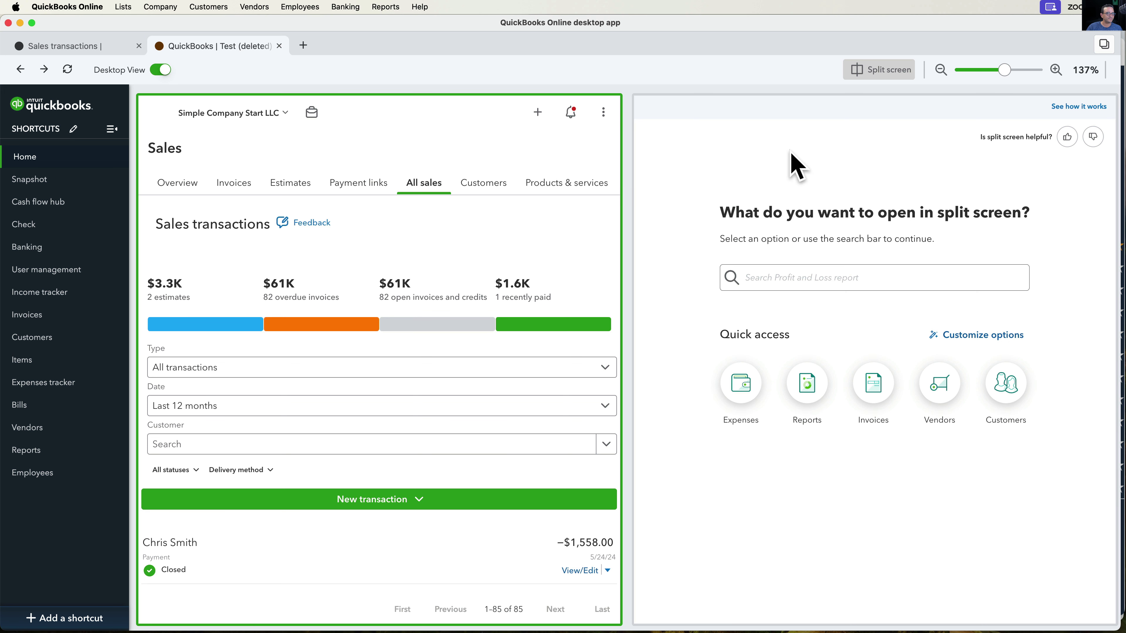
click(792, 164)
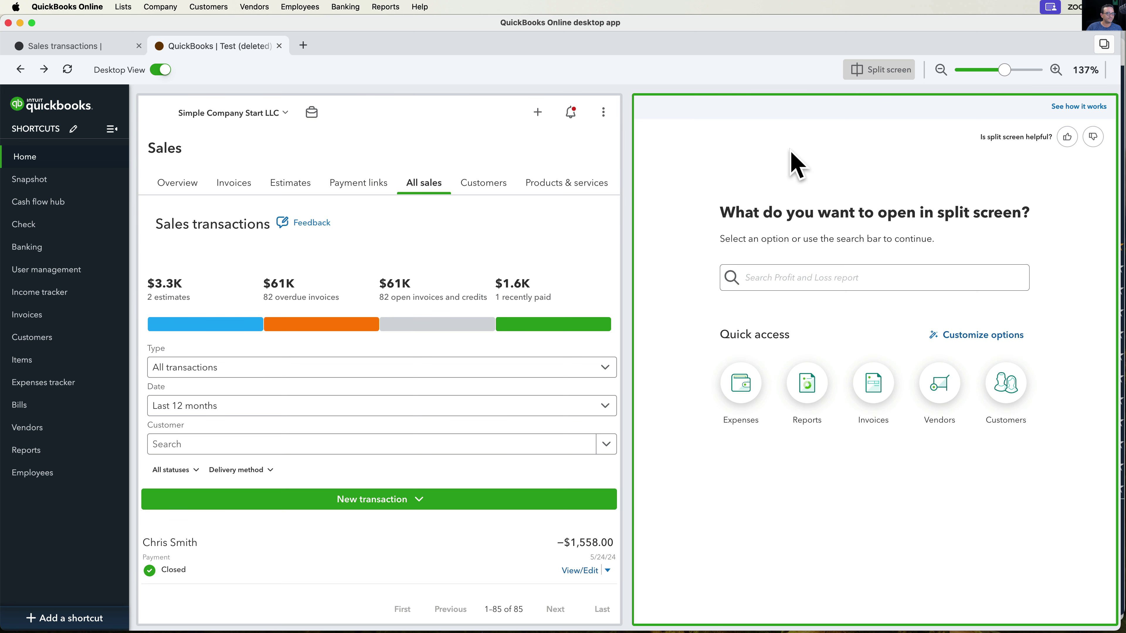
click(798, 386)
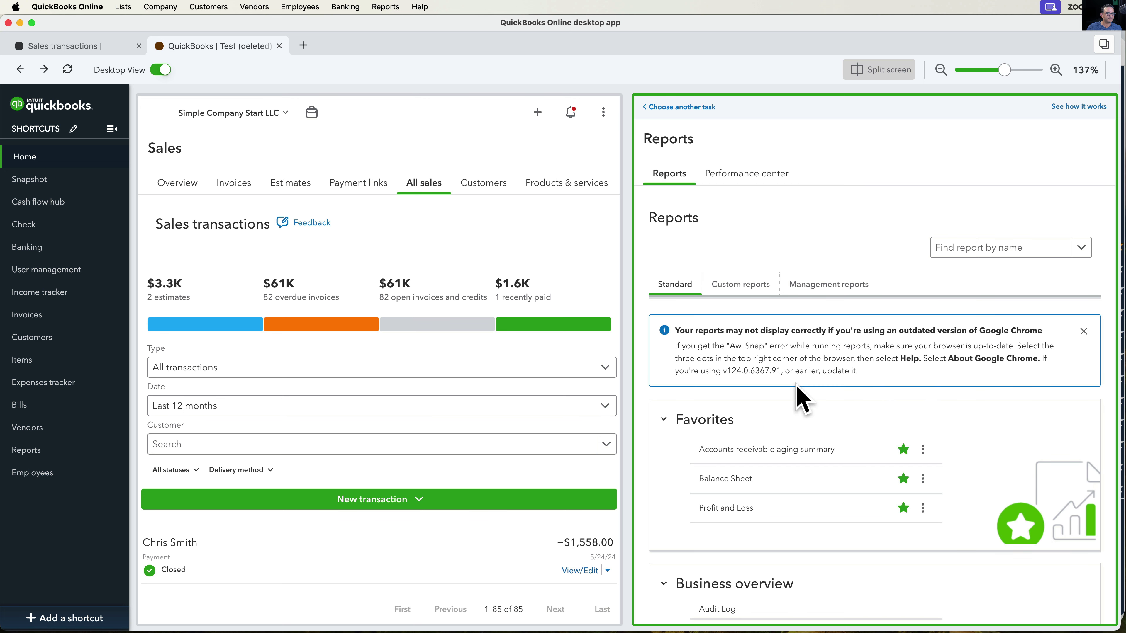
click(86, 46)
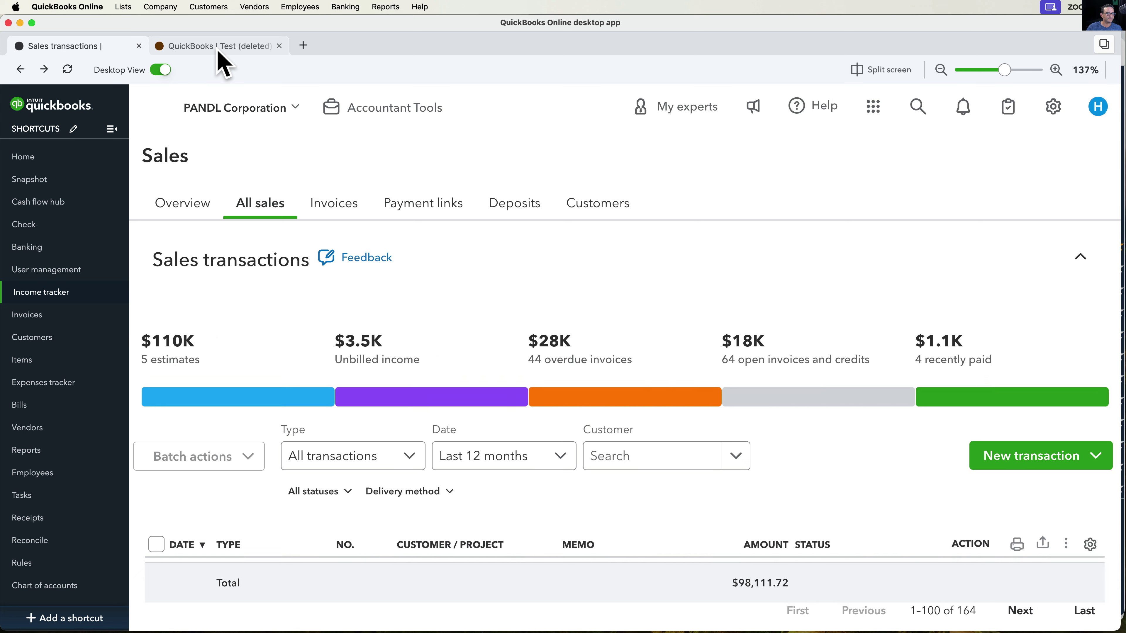
click(219, 52)
click(75, 45)
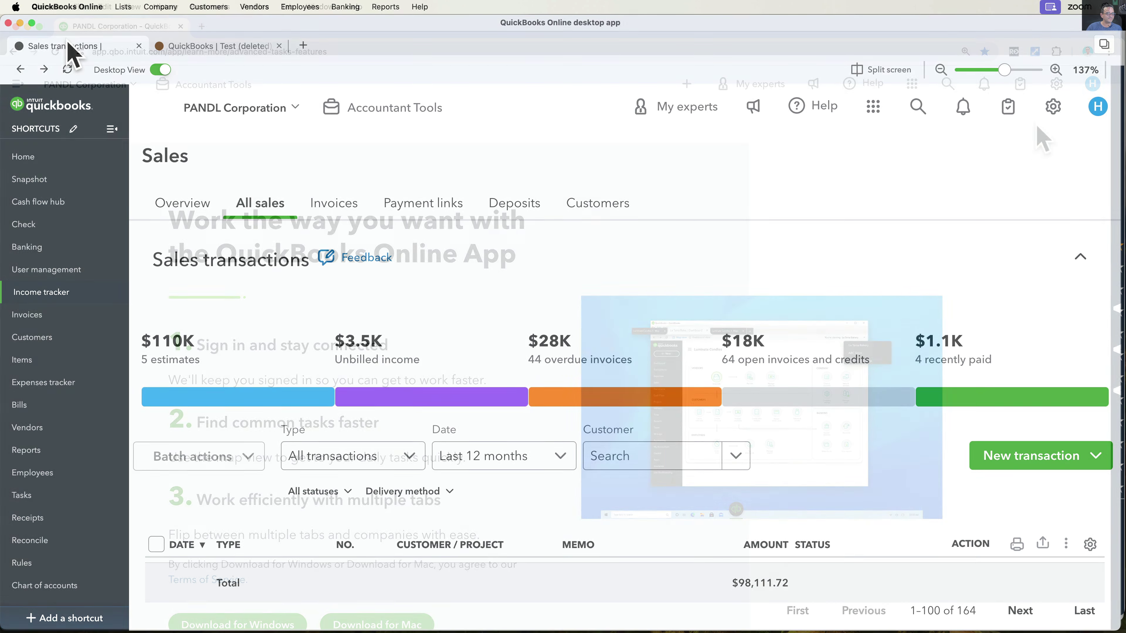
- Go to the Get the desktop app page from the gear menu in Chrome
click(1056, 84)
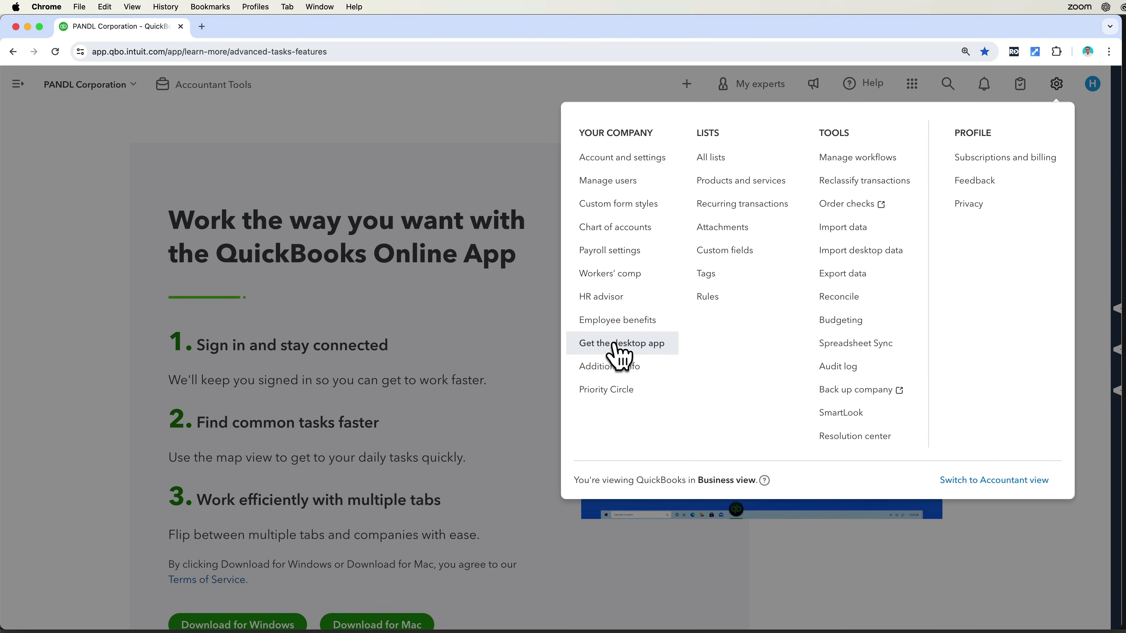
click(616, 345)
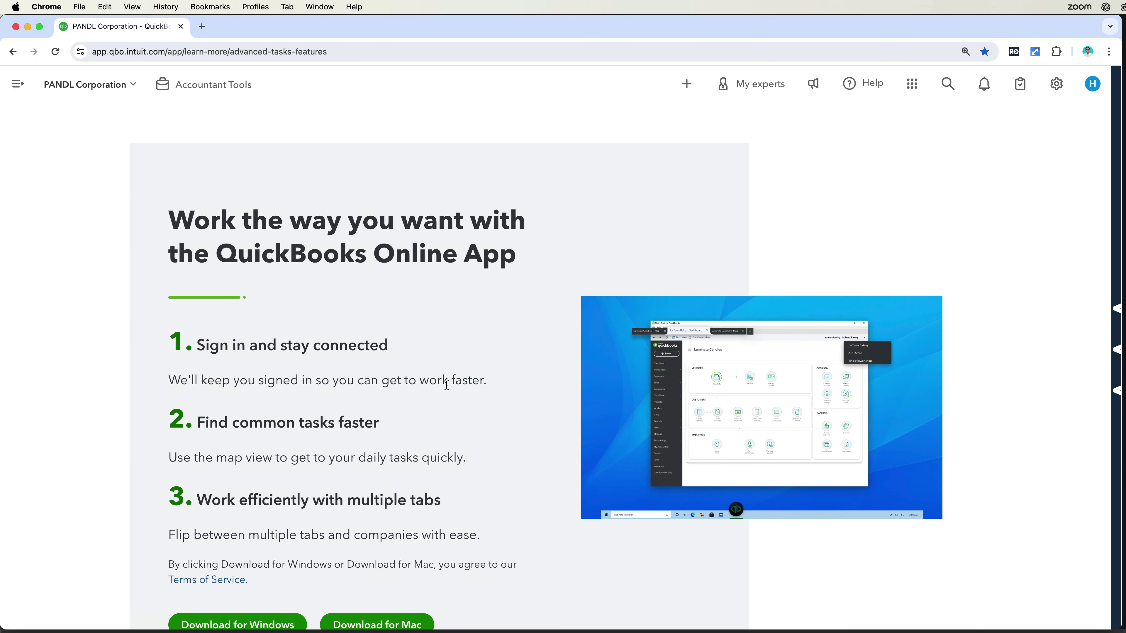